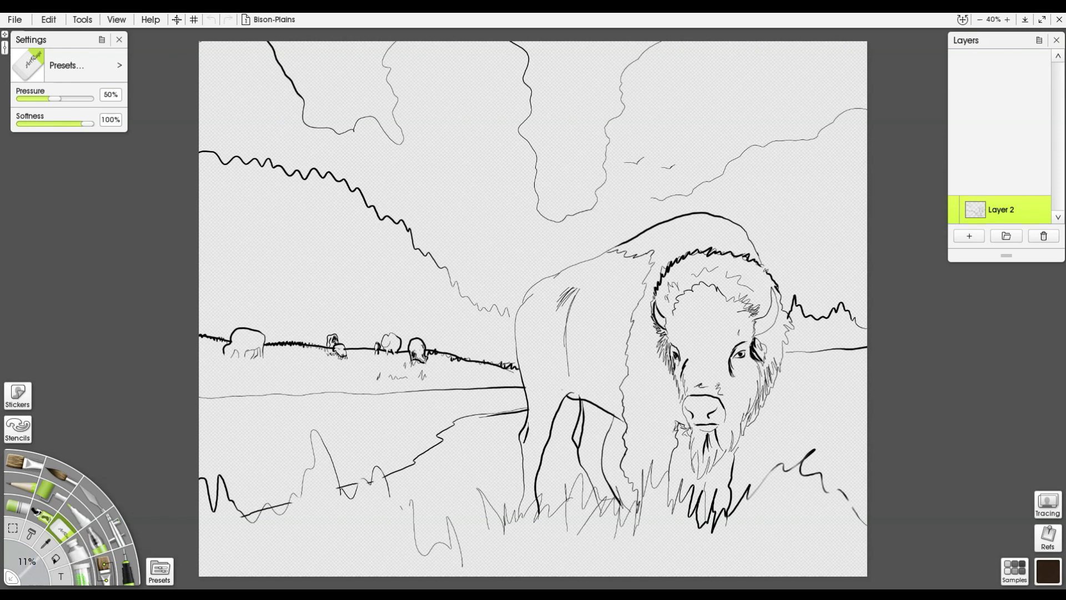
# Check the painting's screen size and print size in the Resize Painting settings, and cancel without resizing
pyautogui.click(48, 20)
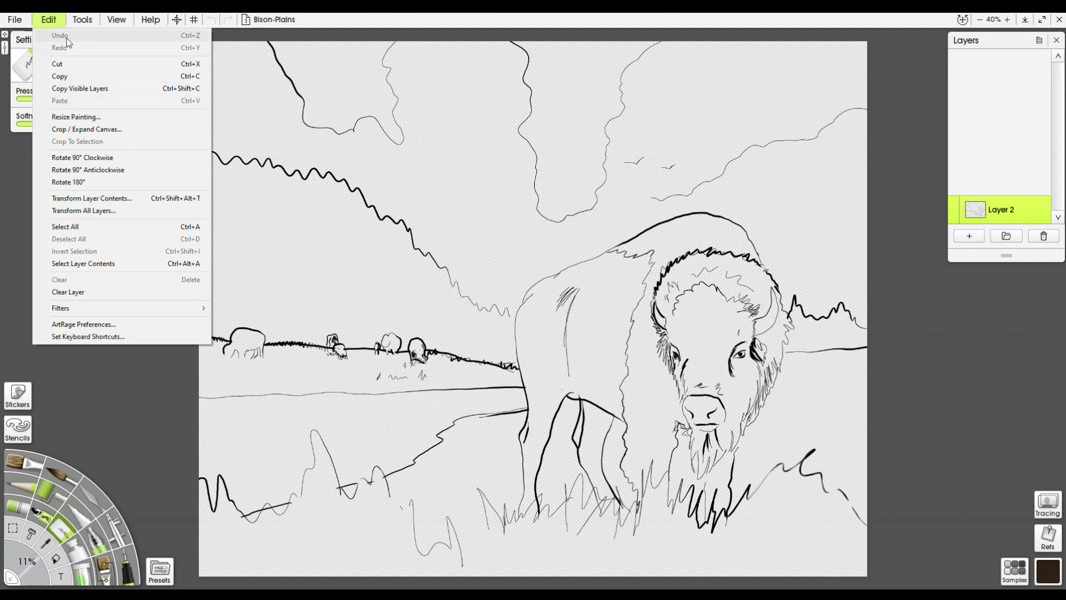
pyautogui.click(76, 117)
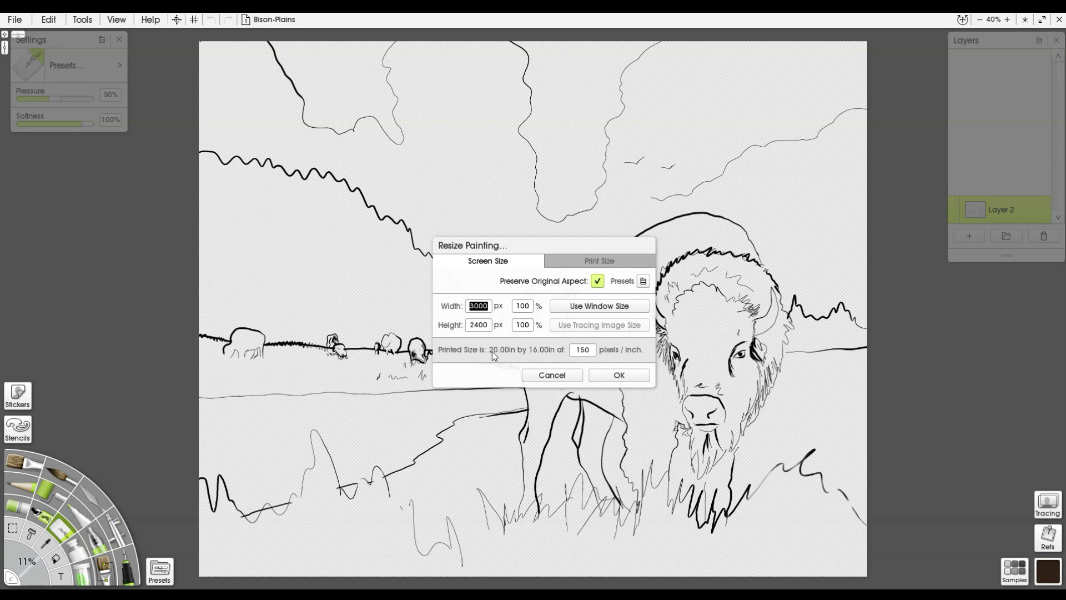
pyautogui.click(561, 265)
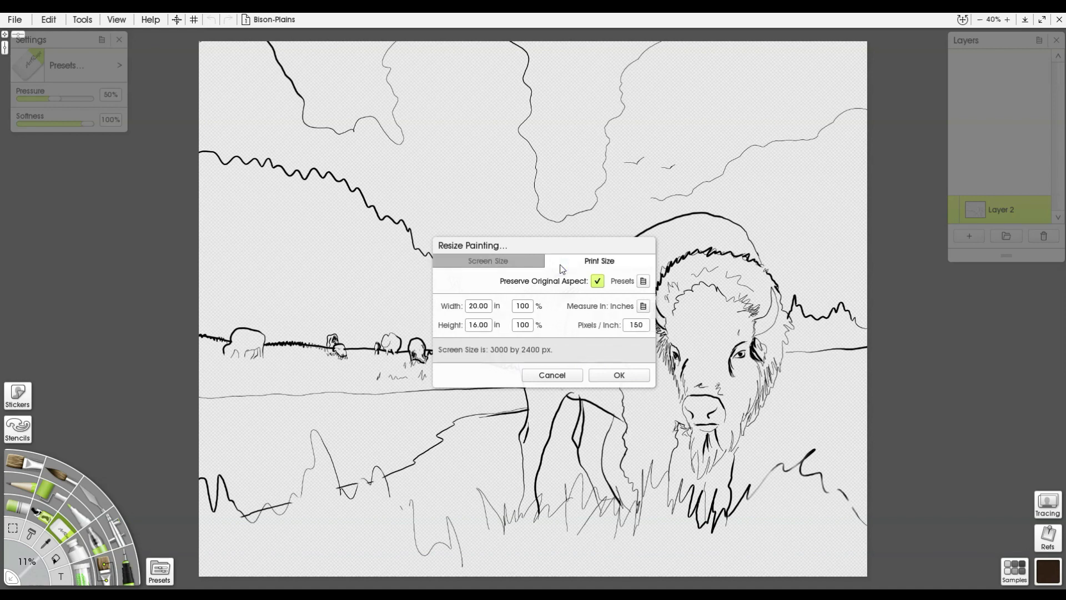
pyautogui.click(511, 265)
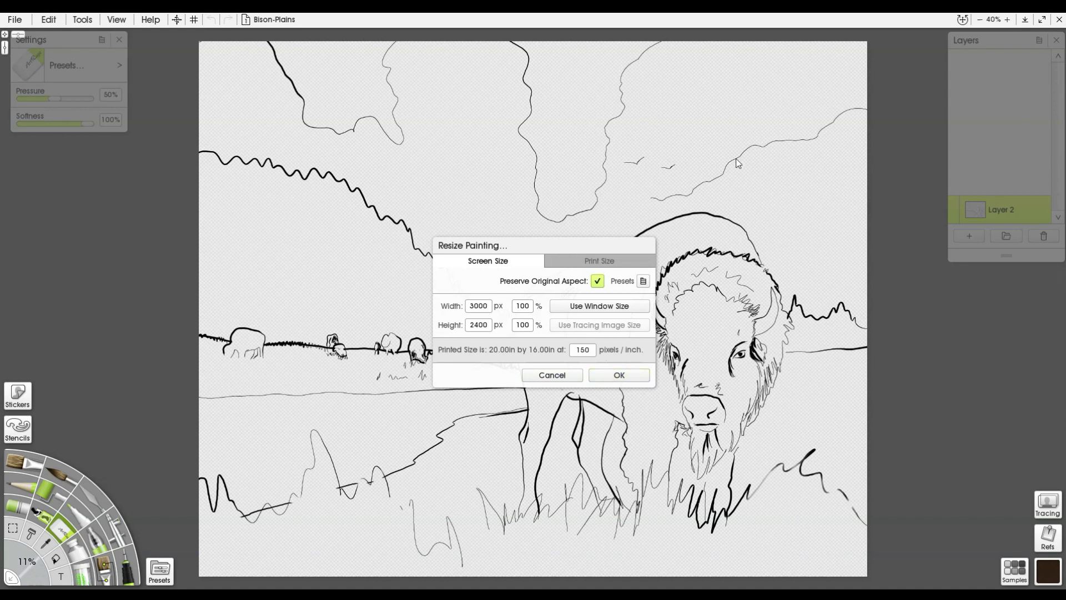
pyautogui.click(557, 376)
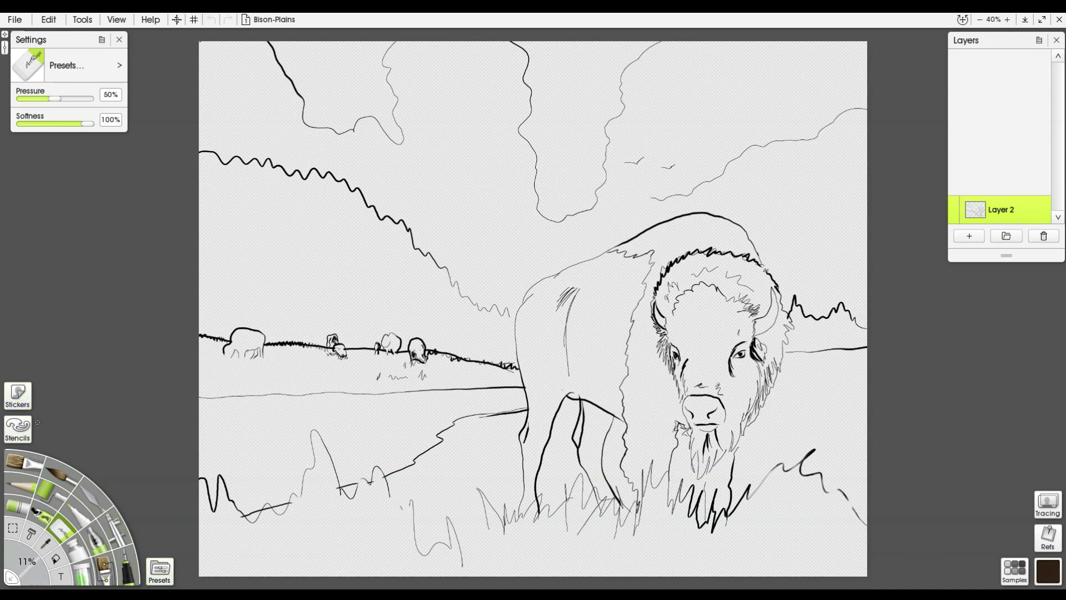
# Show the brush presets and switch to the Custom Brush tool with the Impressionistic Cloud Brush 1 preset
pyautogui.click(160, 570)
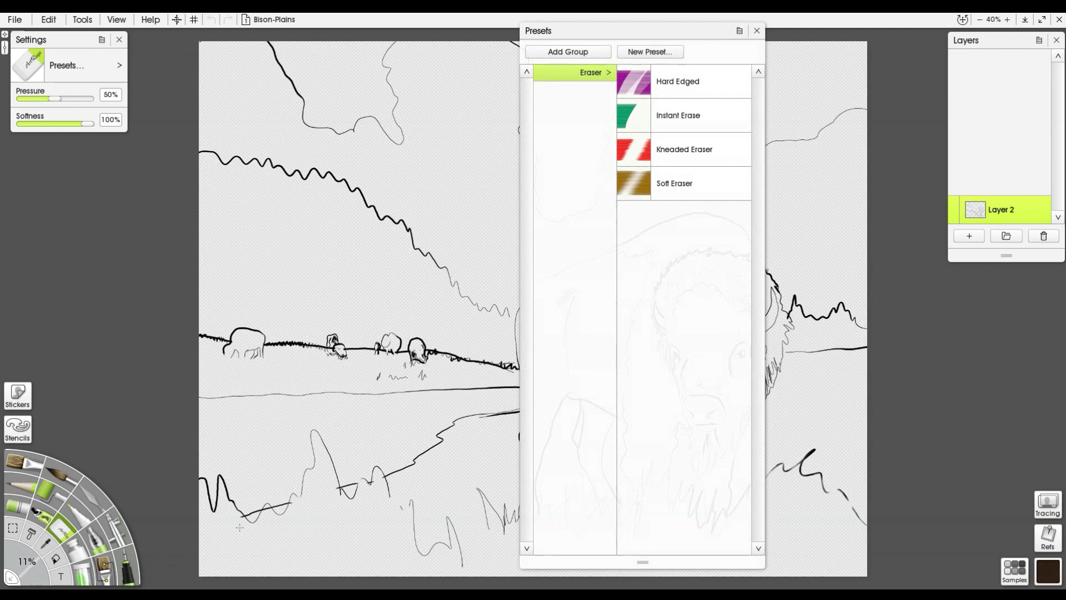
pyautogui.click(108, 567)
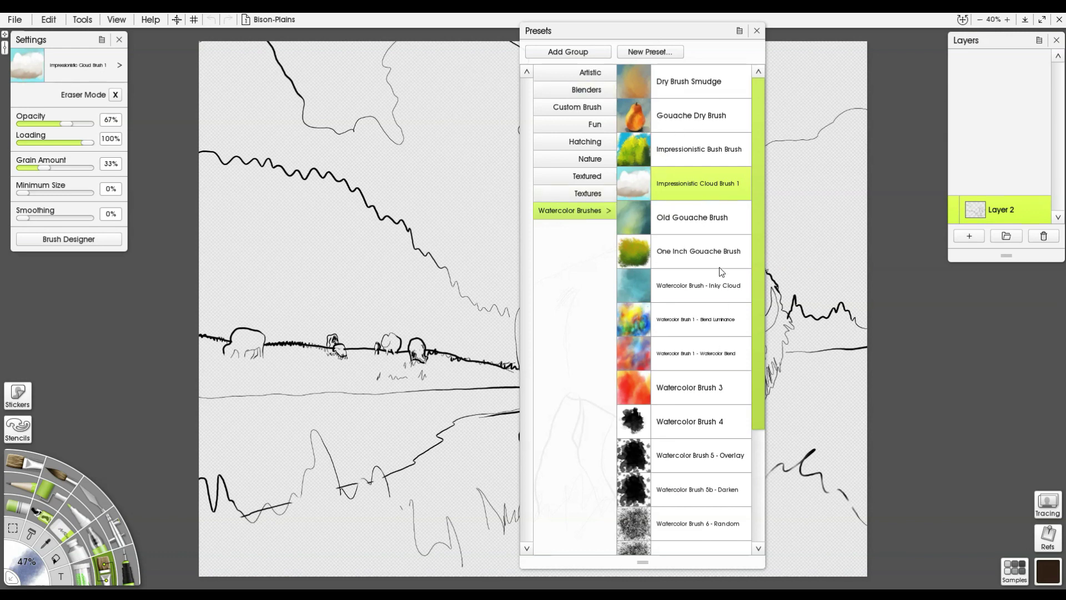
pyautogui.moveTo(598, 30); pyautogui.dragTo(549, 29)
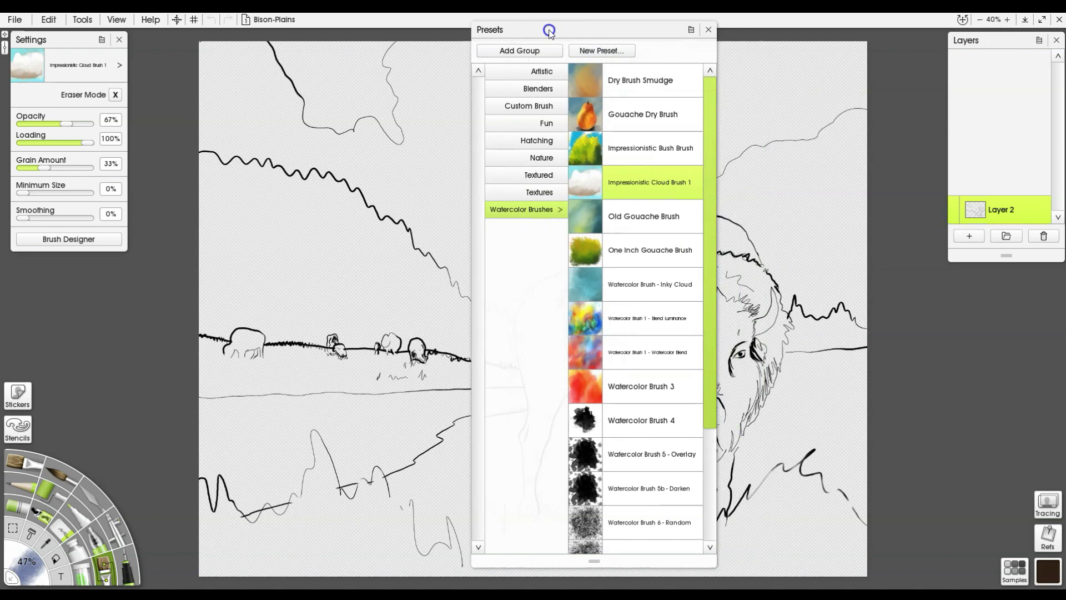
# Look through the Artistic, Custom Brush and Watercolor Brushes preset groups, and close the preset list
pyautogui.click(541, 74)
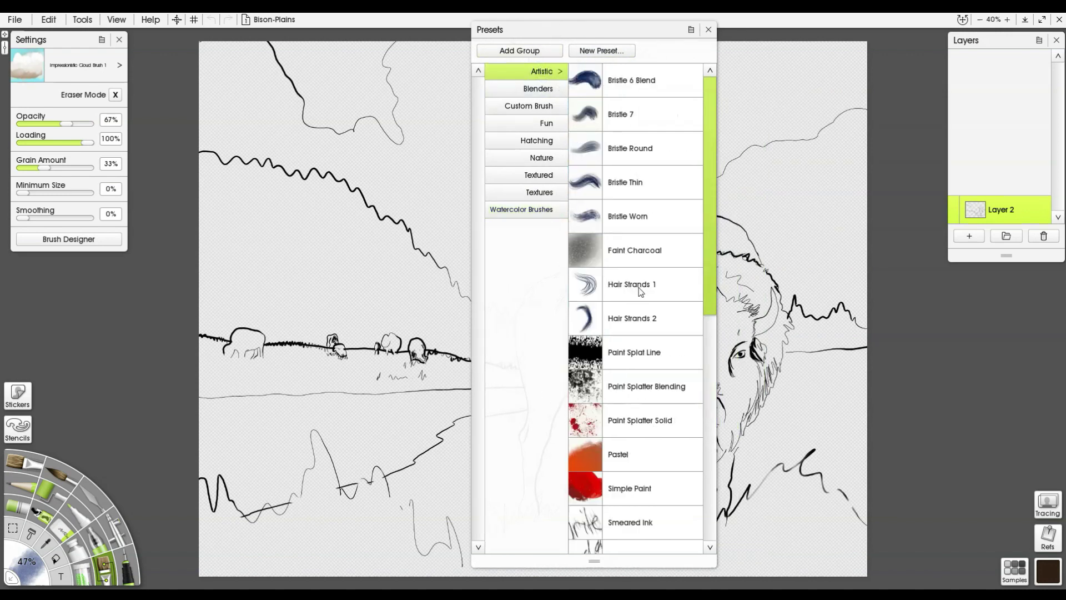
pyautogui.scroll(-3, 644, 291)
pyautogui.scroll(-9, 649, 283)
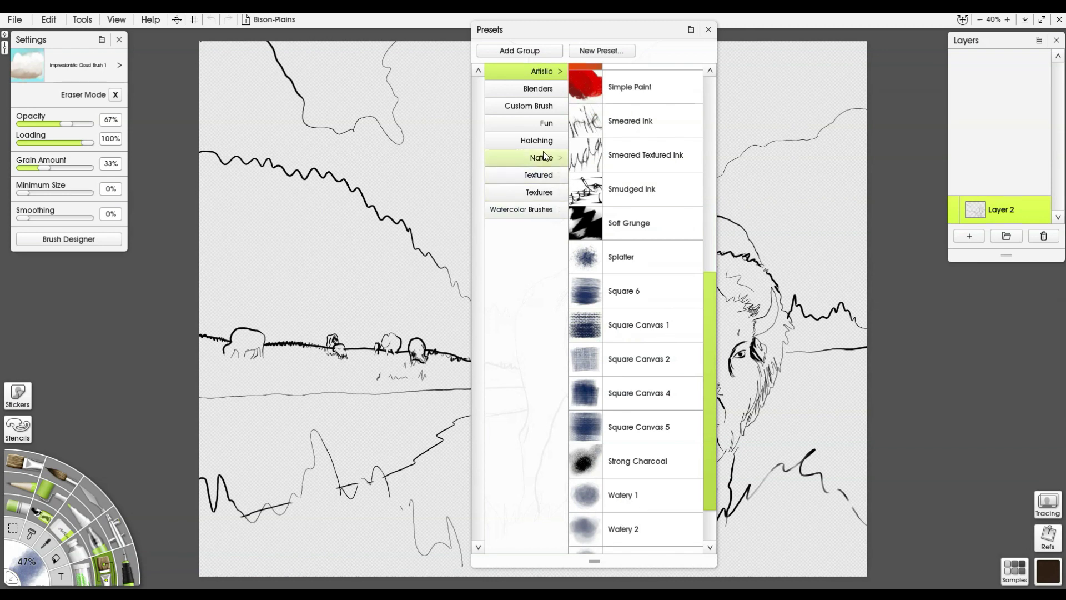
pyautogui.click(534, 107)
pyautogui.click(529, 209)
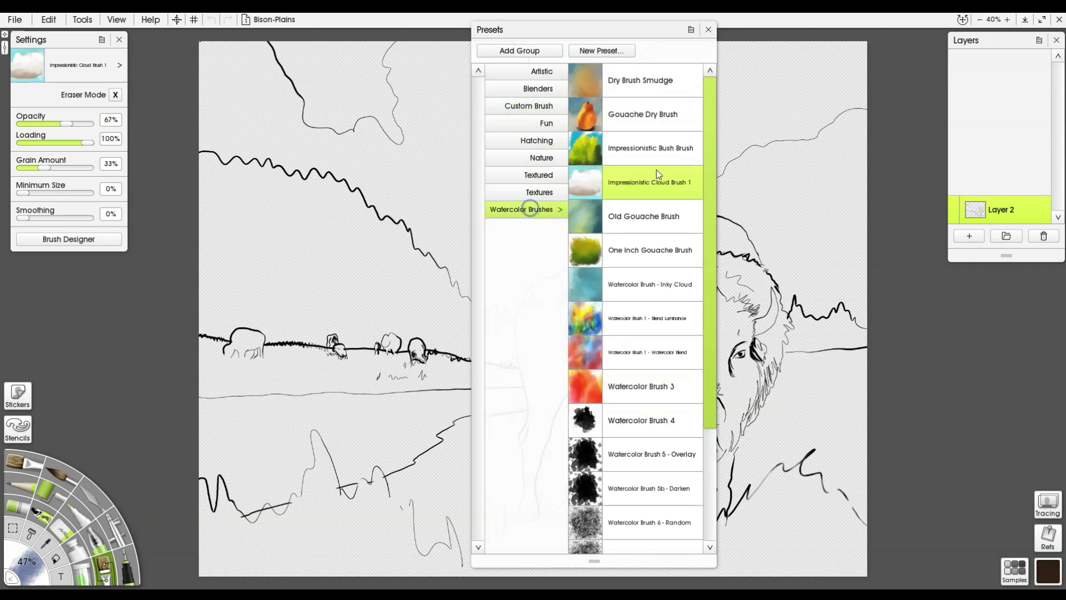
pyautogui.click(708, 30)
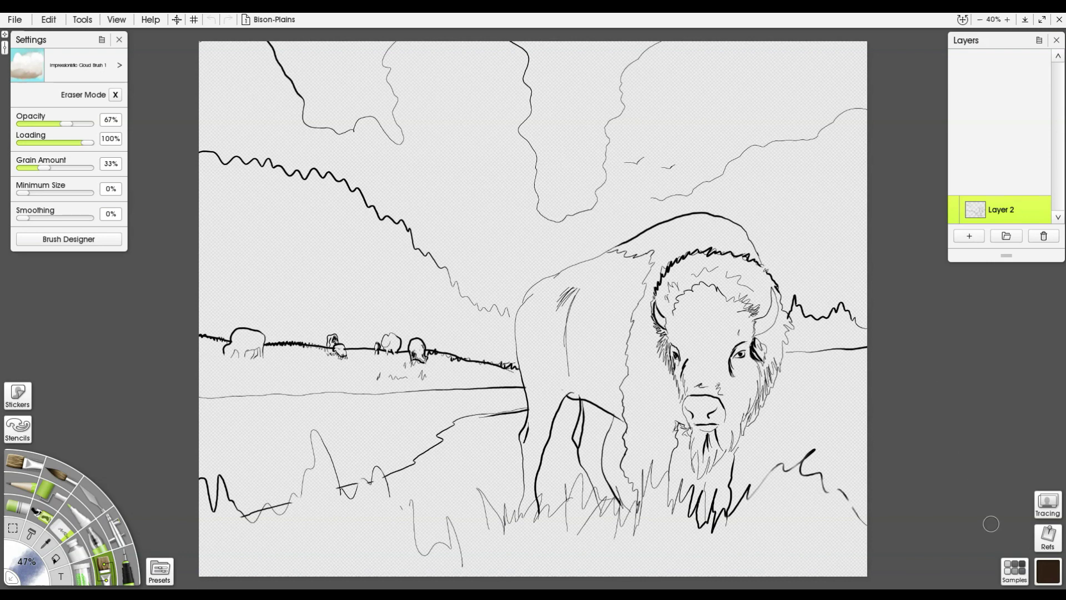
# Expand and collapse the colour wheel, and open the sample collection for replacing the current colour samples
pyautogui.click(1061, 572)
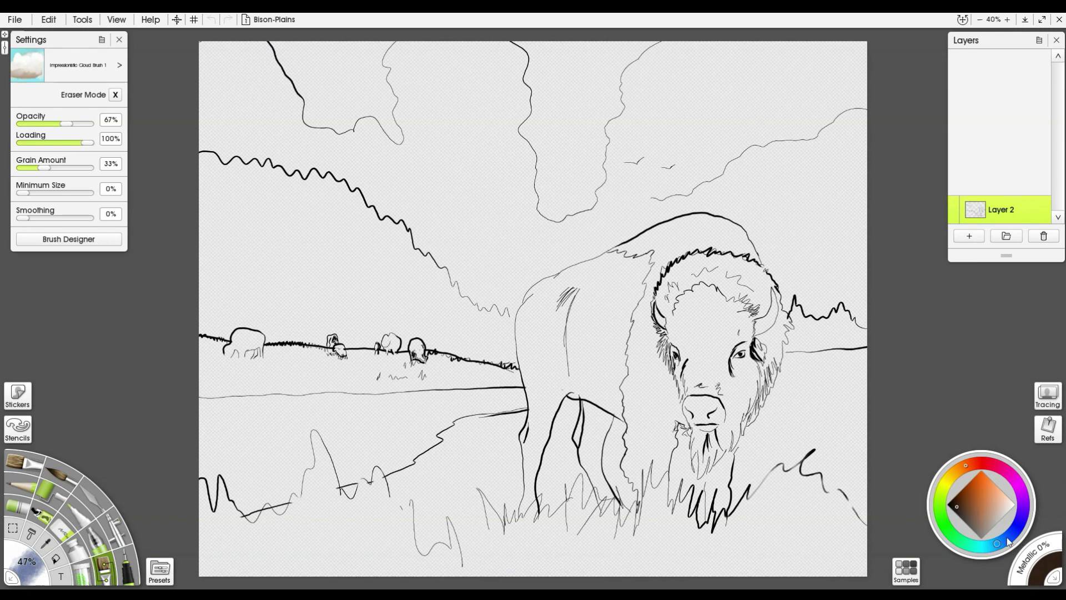
pyautogui.click(1053, 576)
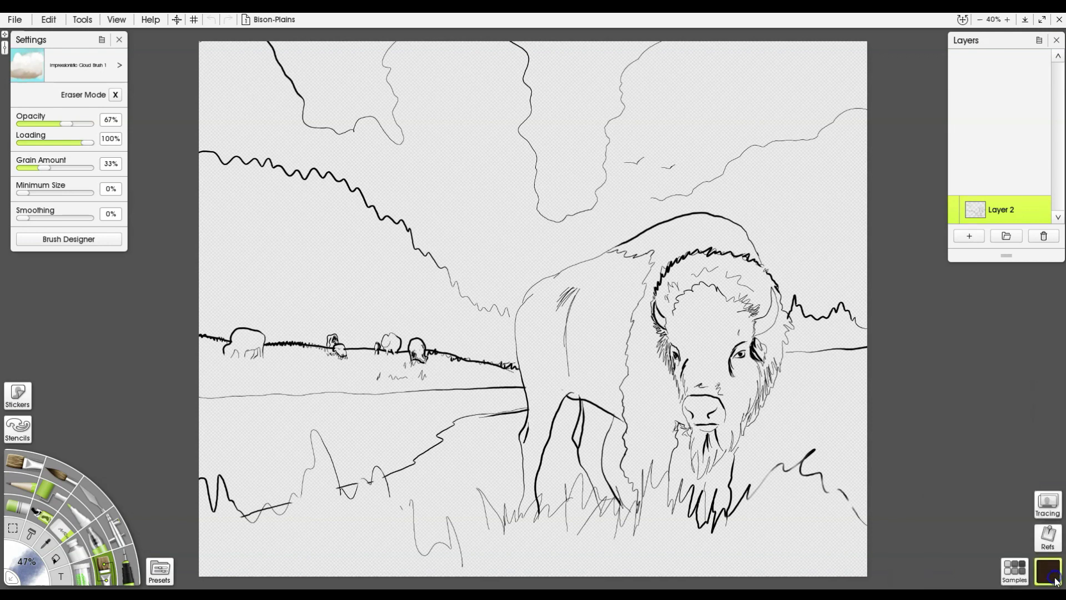
pyautogui.click(1009, 575)
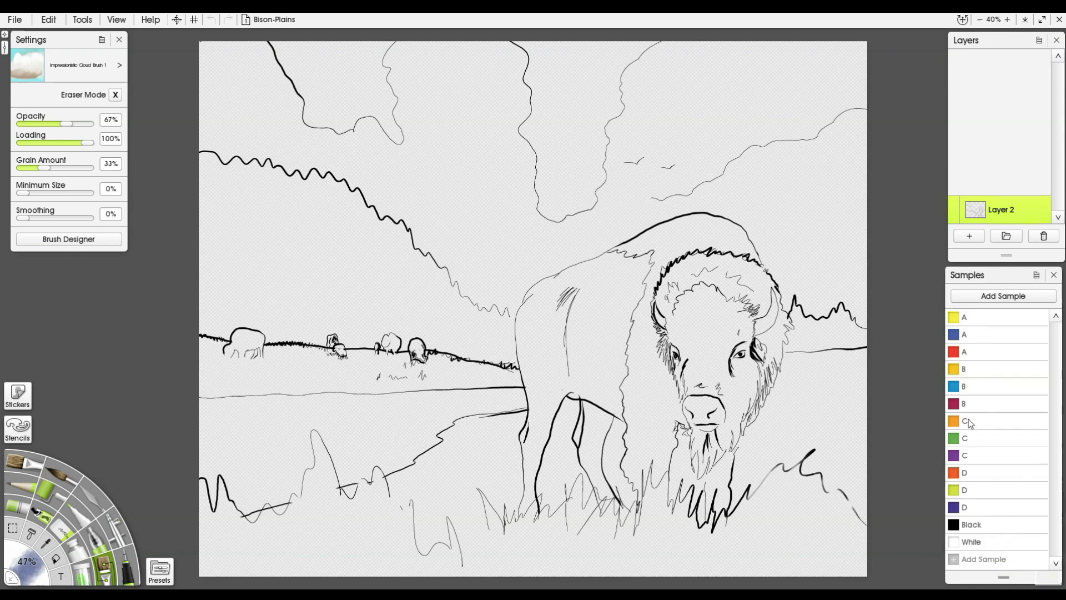
pyautogui.click(1034, 276)
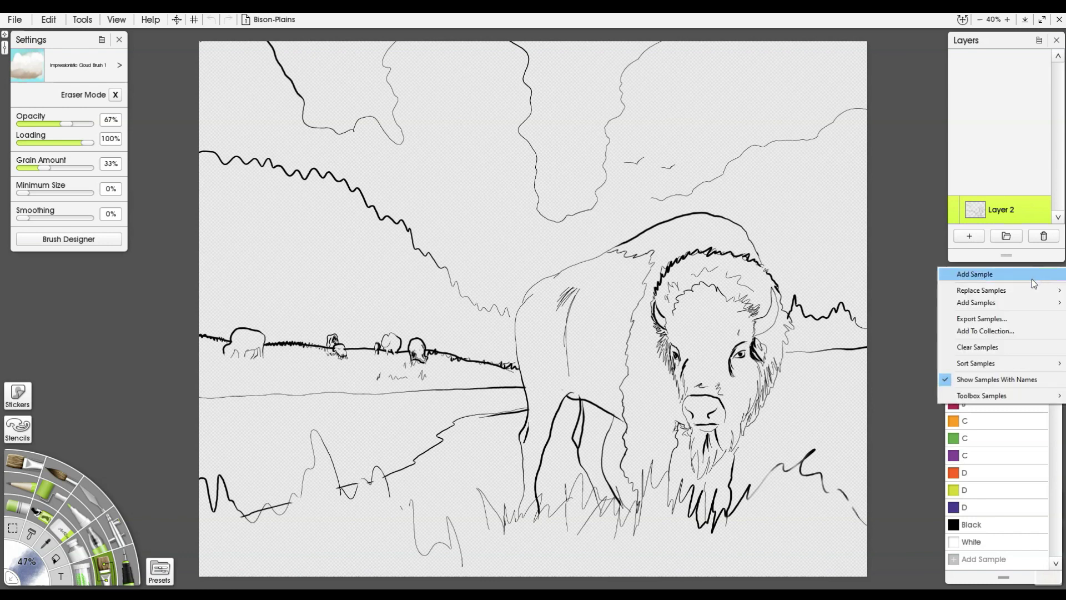
pyautogui.moveTo(970, 293)
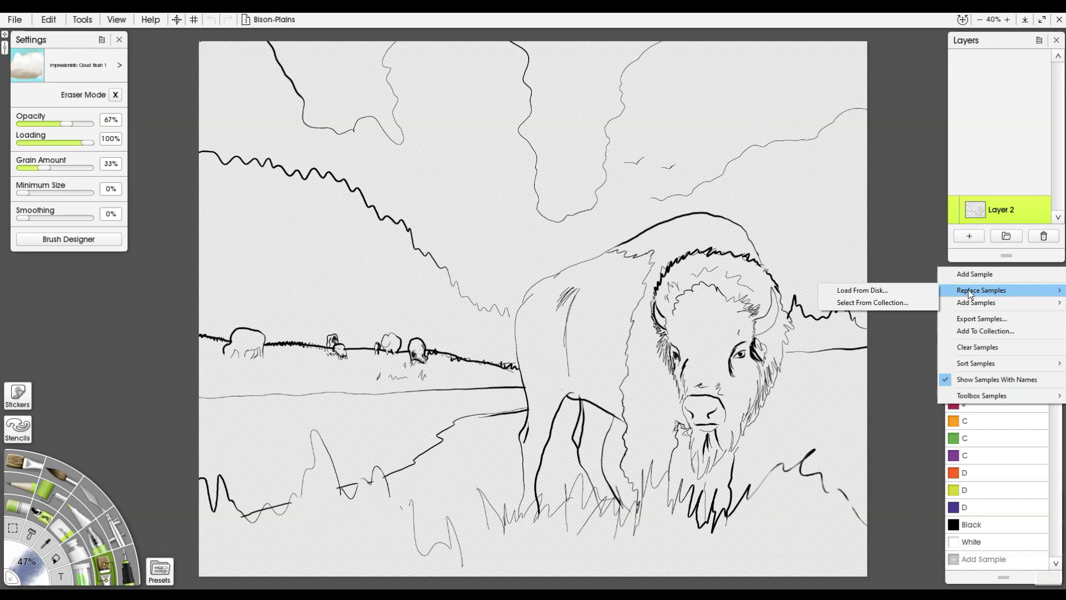
pyautogui.click(911, 305)
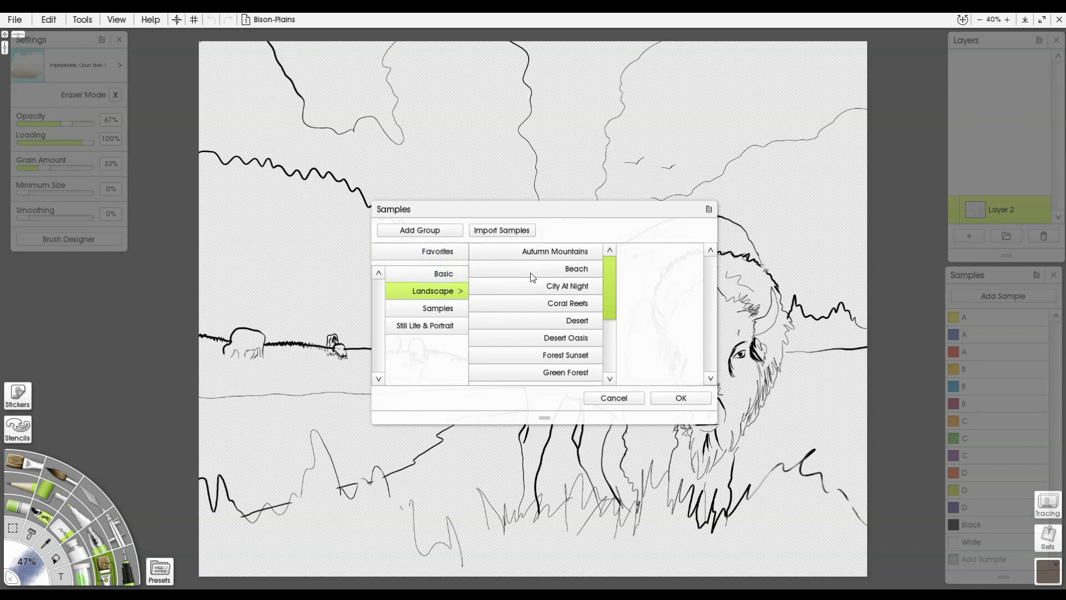
# Preview the Hue and Saturation, Hues, Pastel Hues and Greys sets in the Basic sample group
pyautogui.click(448, 276)
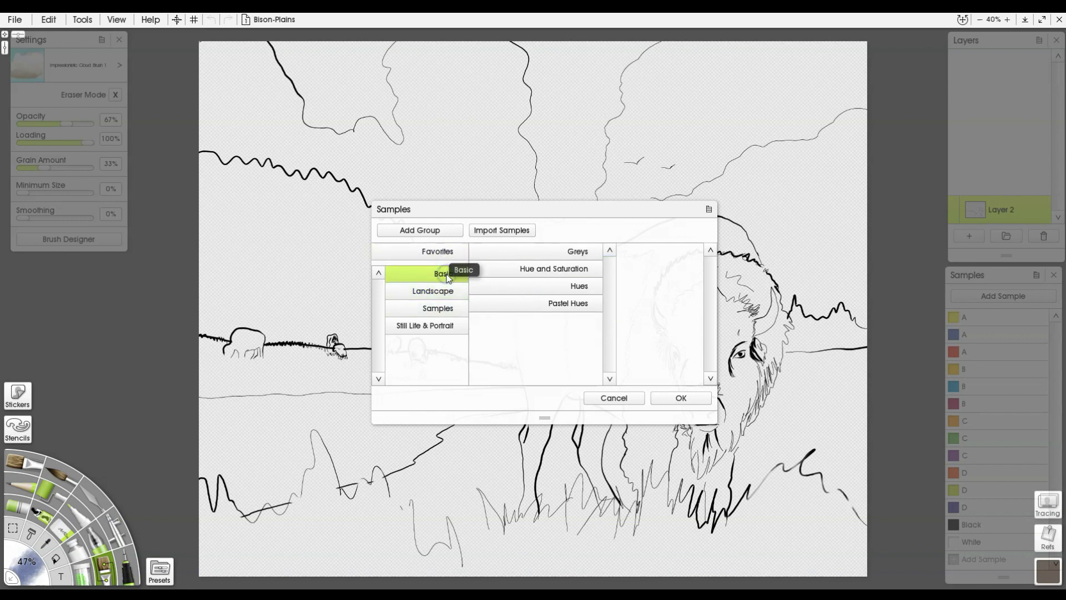
pyautogui.click(521, 268)
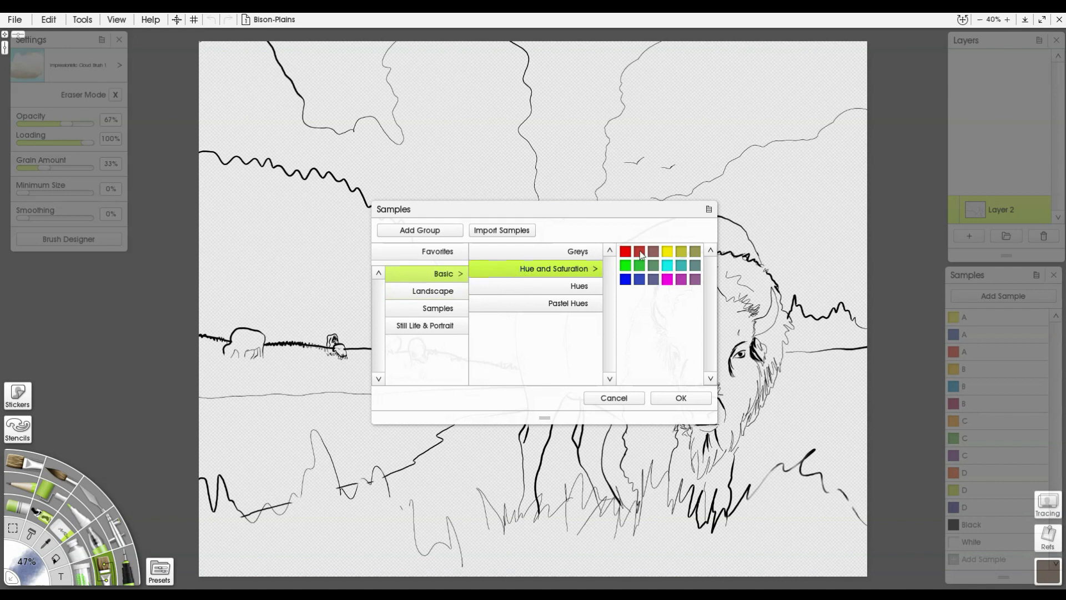
pyautogui.click(589, 255)
pyautogui.click(572, 286)
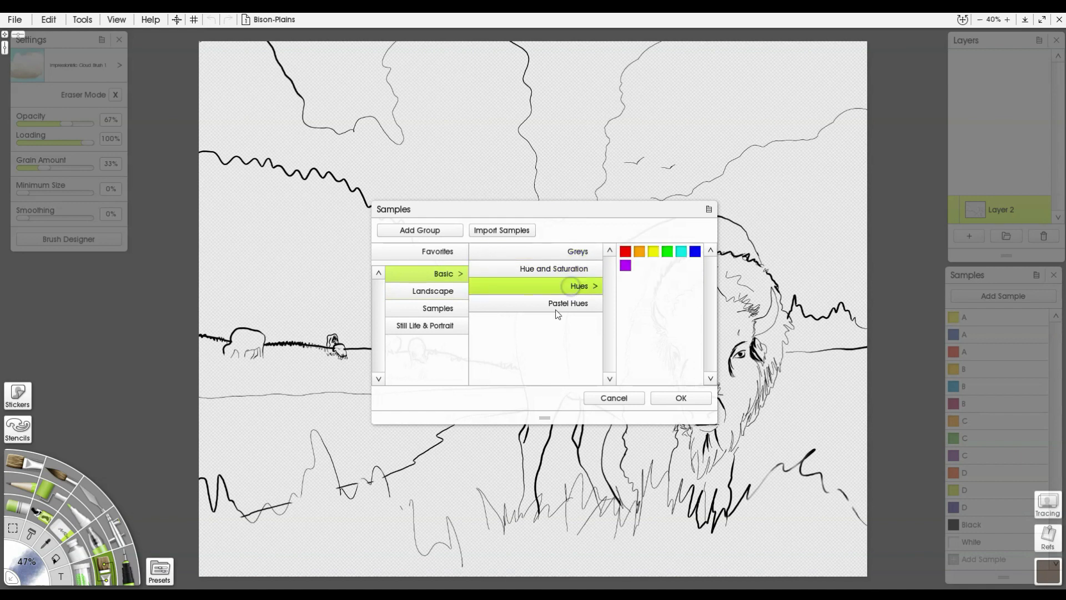
pyautogui.click(554, 304)
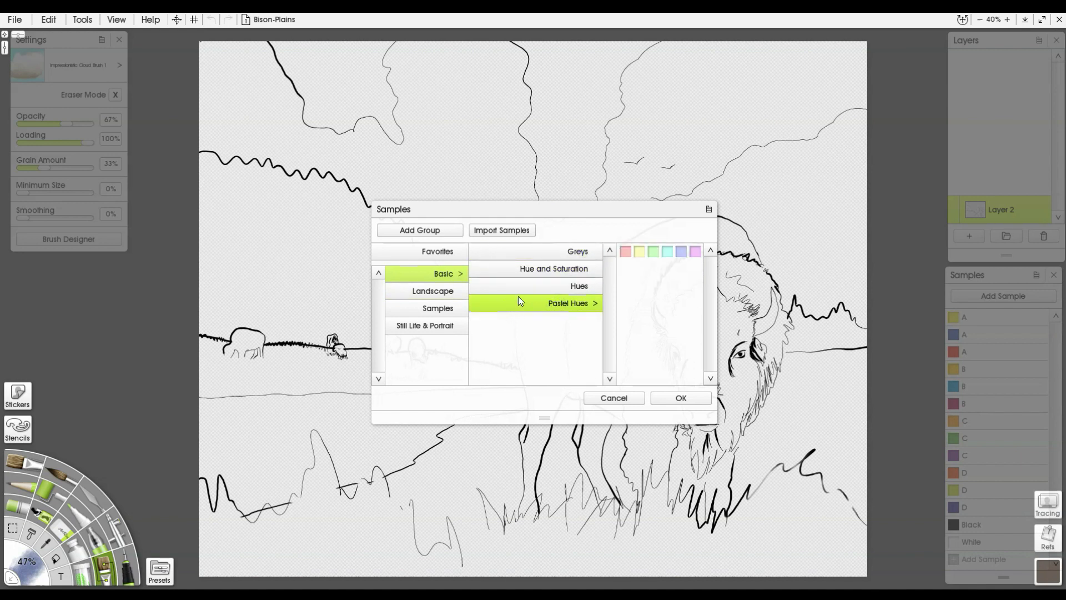
pyautogui.click(580, 259)
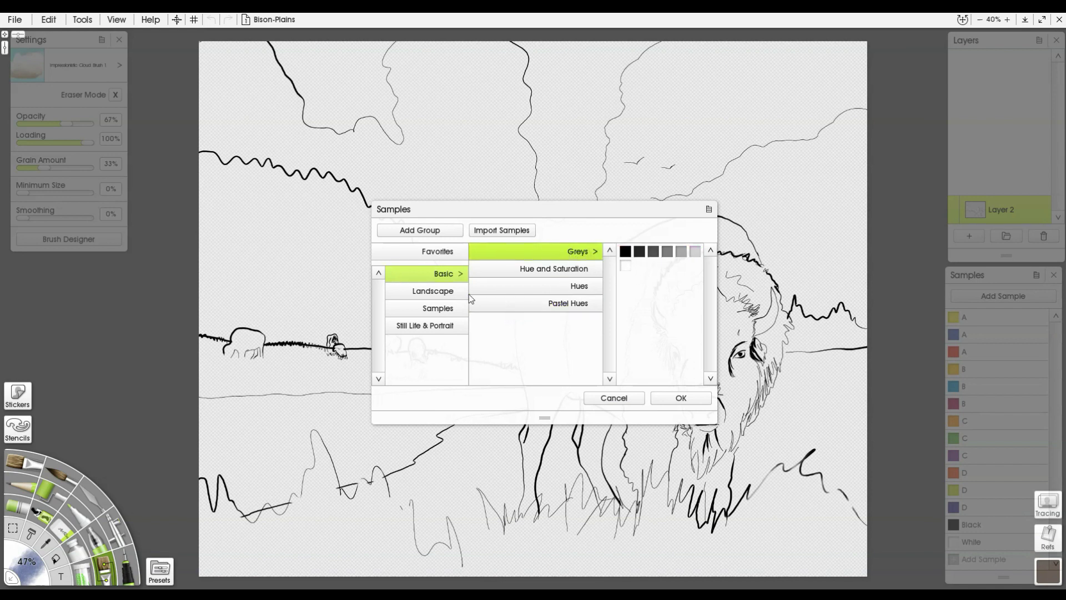
# Preview Complementary Colors (Pairs) and Primary Colors (Triplets) in the Samples group, cancel the replacement, and keep the current colour samples displayed
pyautogui.click(450, 291)
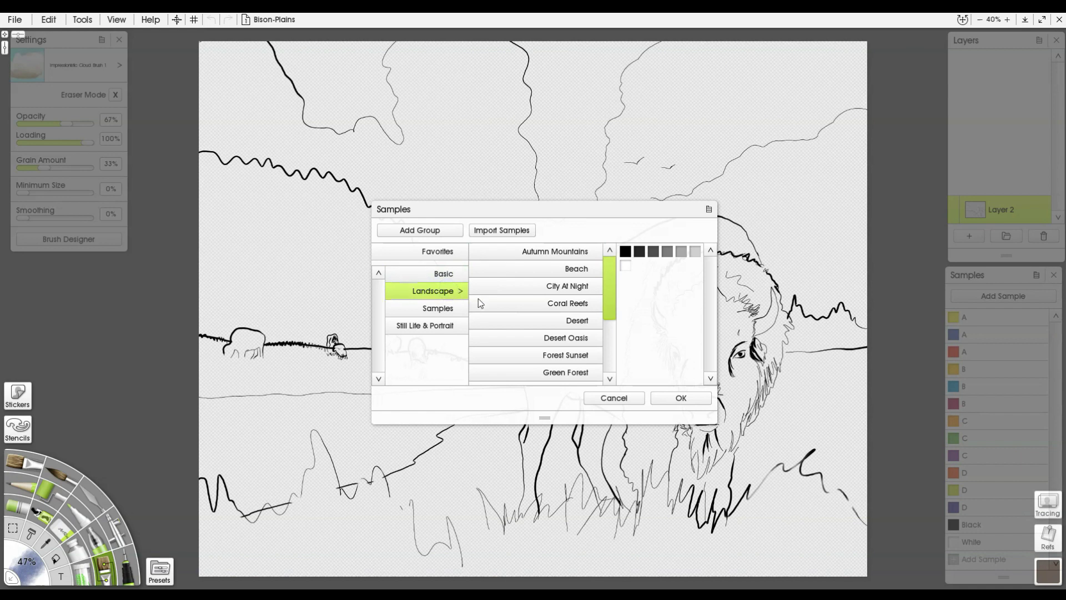
pyautogui.click(448, 310)
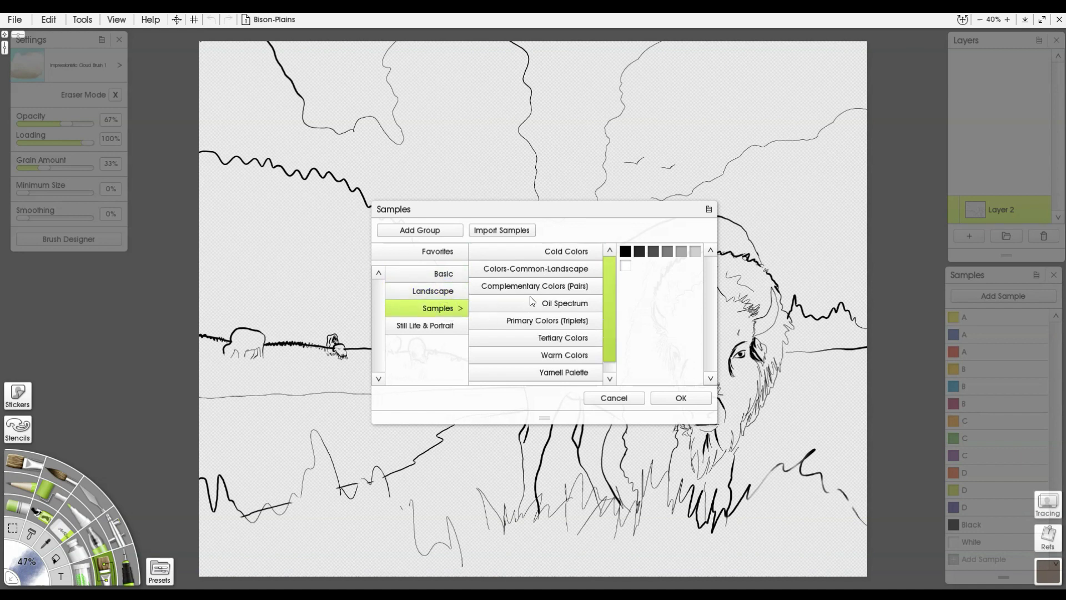
pyautogui.click(554, 287)
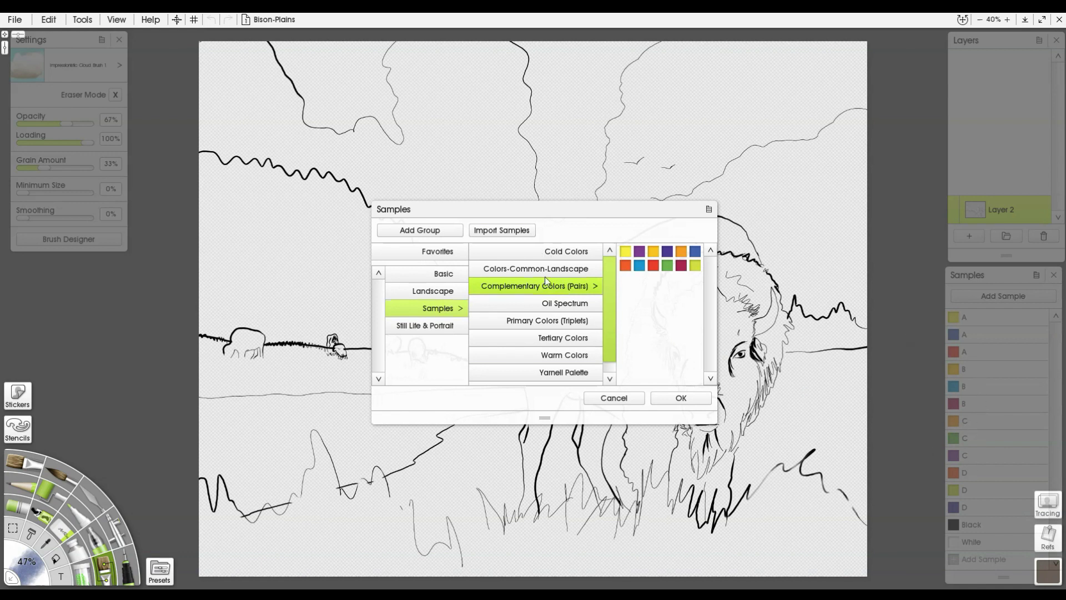
pyautogui.click(580, 322)
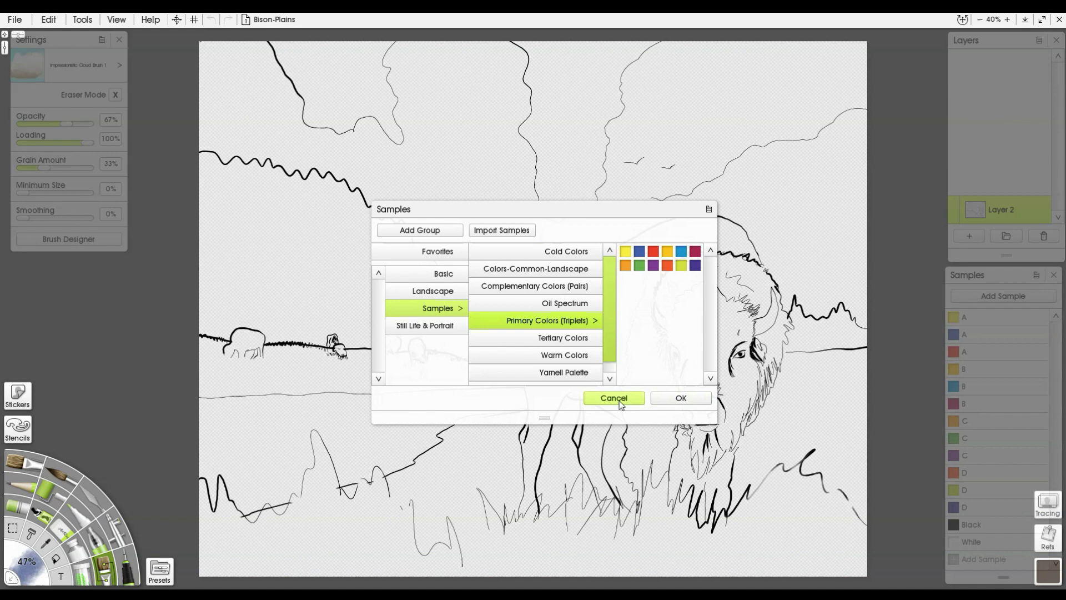
pyautogui.click(428, 236)
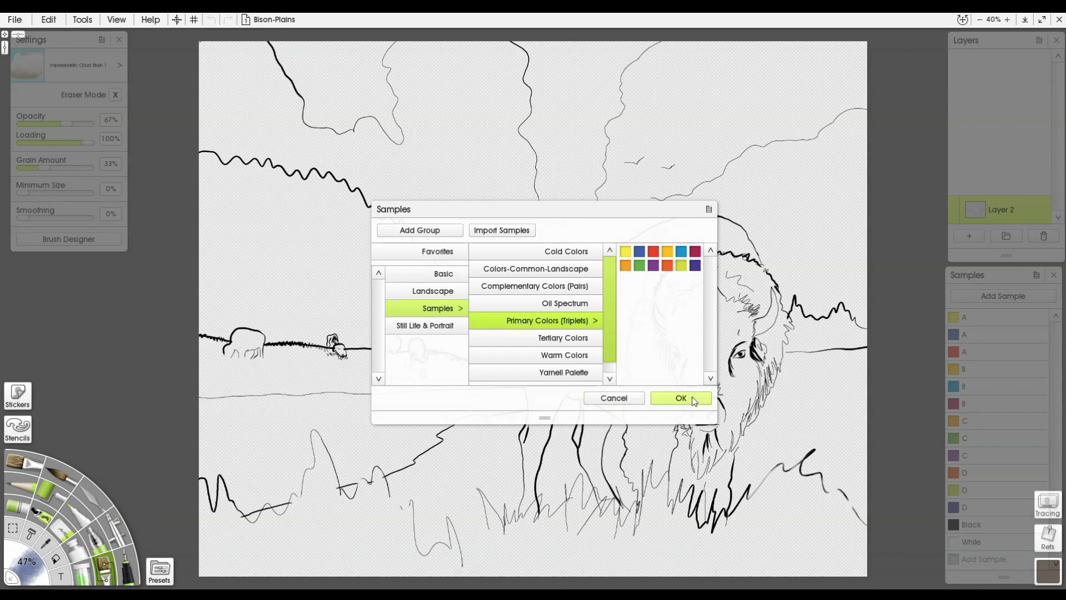
pyautogui.click(615, 399)
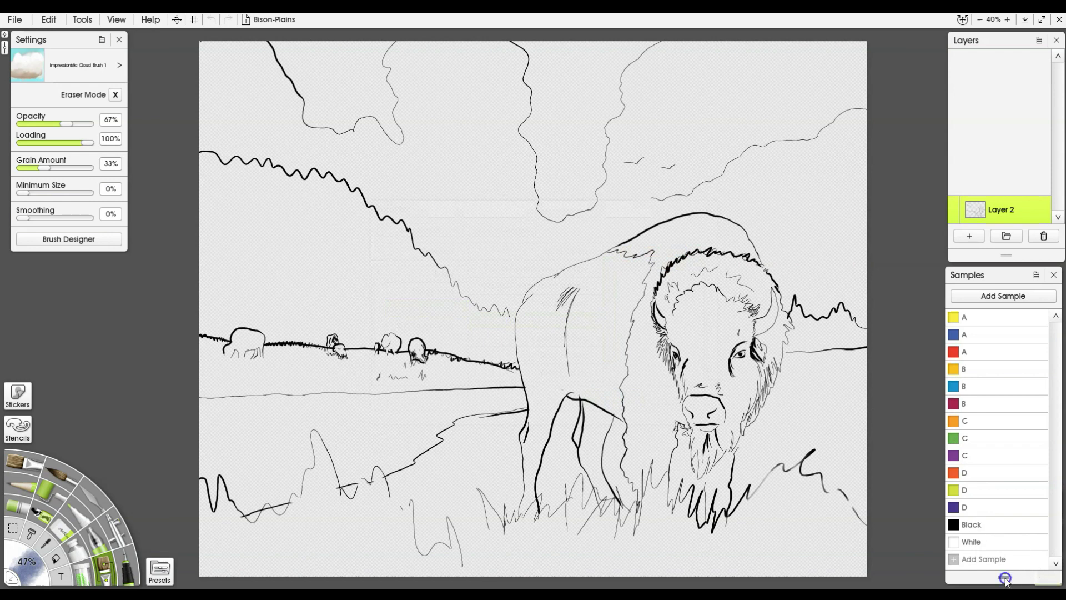
pyautogui.click(1053, 275)
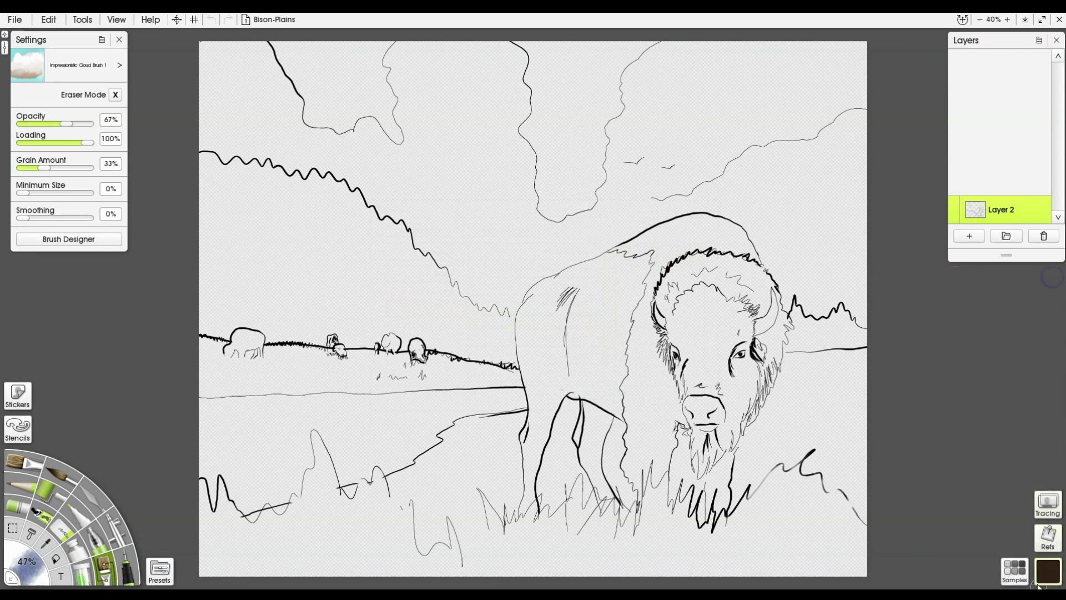
pyautogui.click(1013, 574)
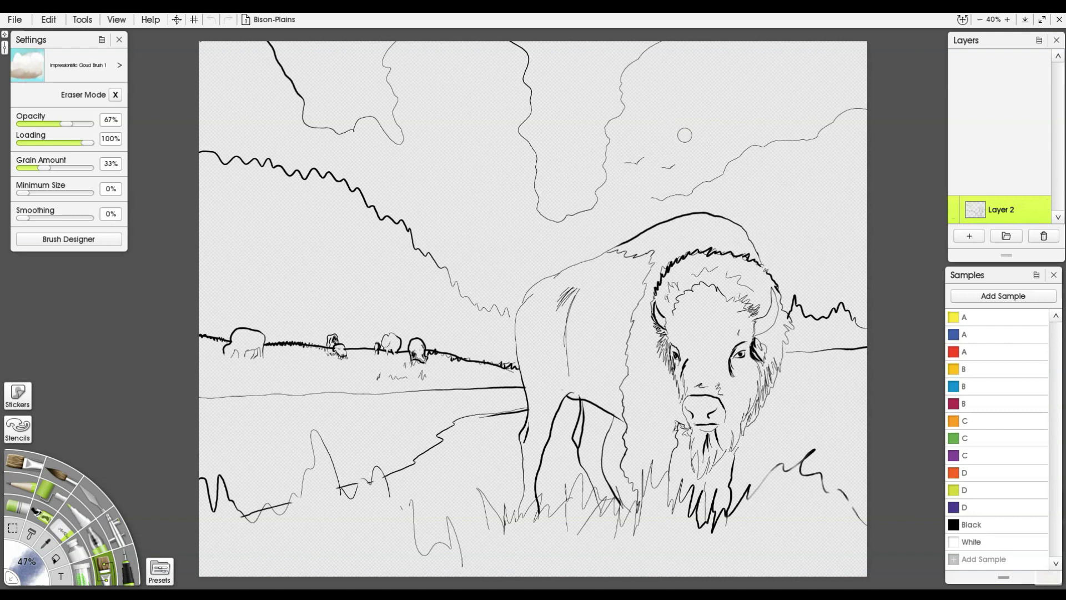
# Add an empty layer beneath Layer 2, and rename Layer 2 as Line Drawing
pyautogui.click(969, 236)
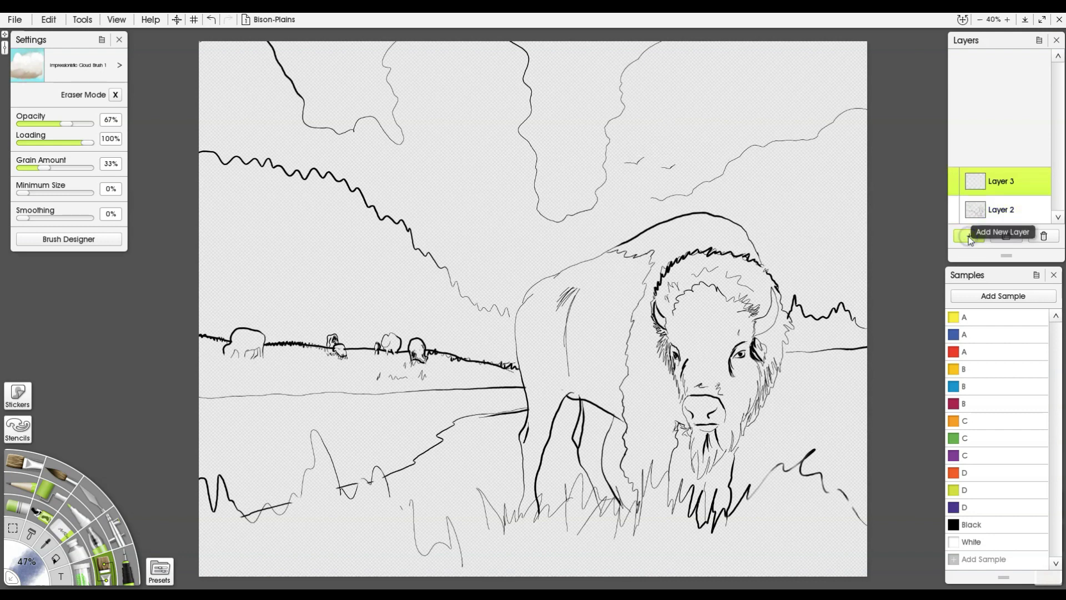
pyautogui.moveTo(998, 184)
pyautogui.mouseDown()
pyautogui.moveTo(982, 176)
pyautogui.moveTo(994, 166)
pyautogui.mouseUp()
pyautogui.doubleClick(1002, 181)
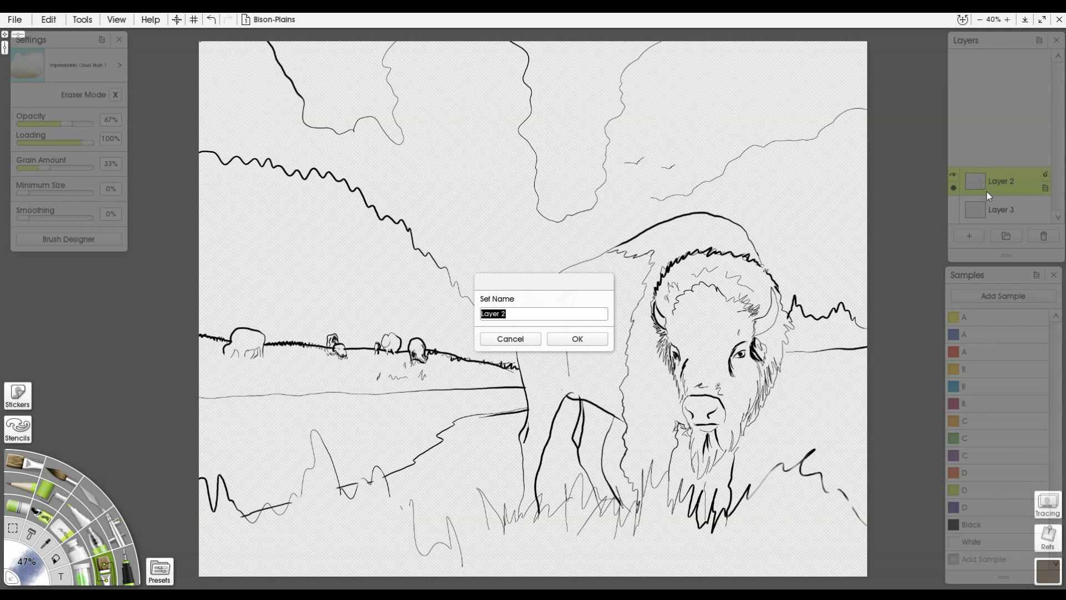
pyautogui.write('Line Drawing')
pyautogui.press('Return')
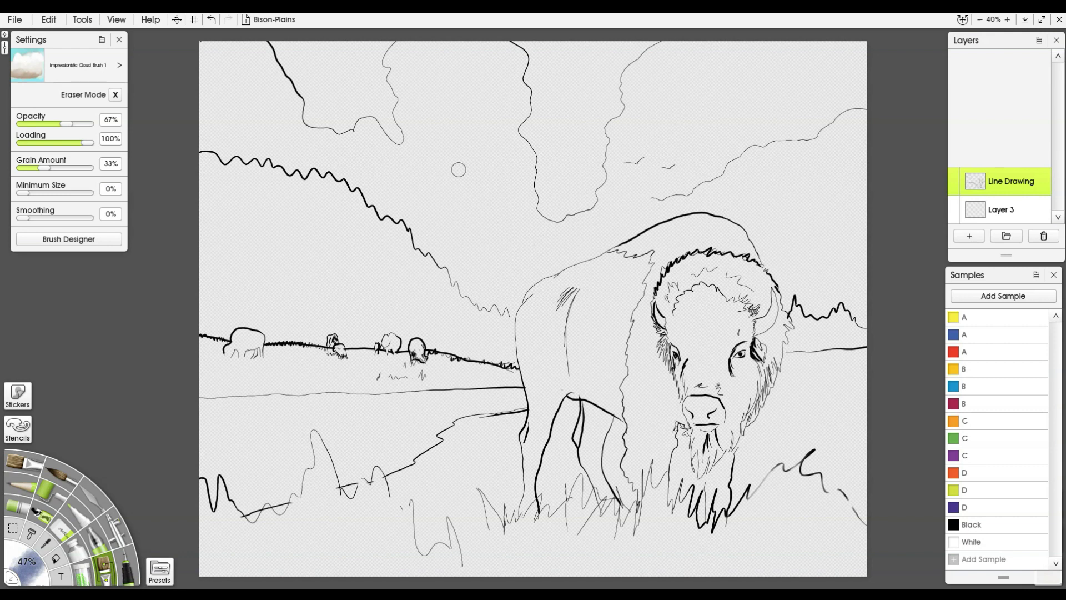
# Add another empty layer and place it between the Line Drawing layer and Layer 3
pyautogui.moveTo(1005, 215)
pyautogui.click(977, 235)
pyautogui.moveTo(998, 158); pyautogui.dragTo(1002, 195)
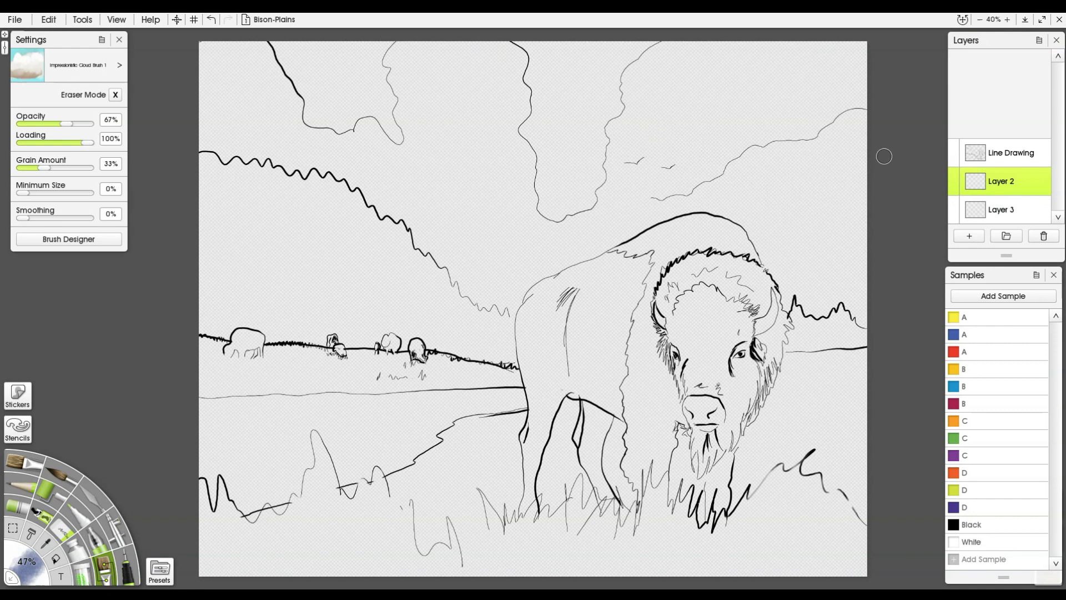
# Paint a small dab of the blue B sample in the central sky on Layer 3 with Impressionistic Cloud Brush 1
pyautogui.click(1006, 210)
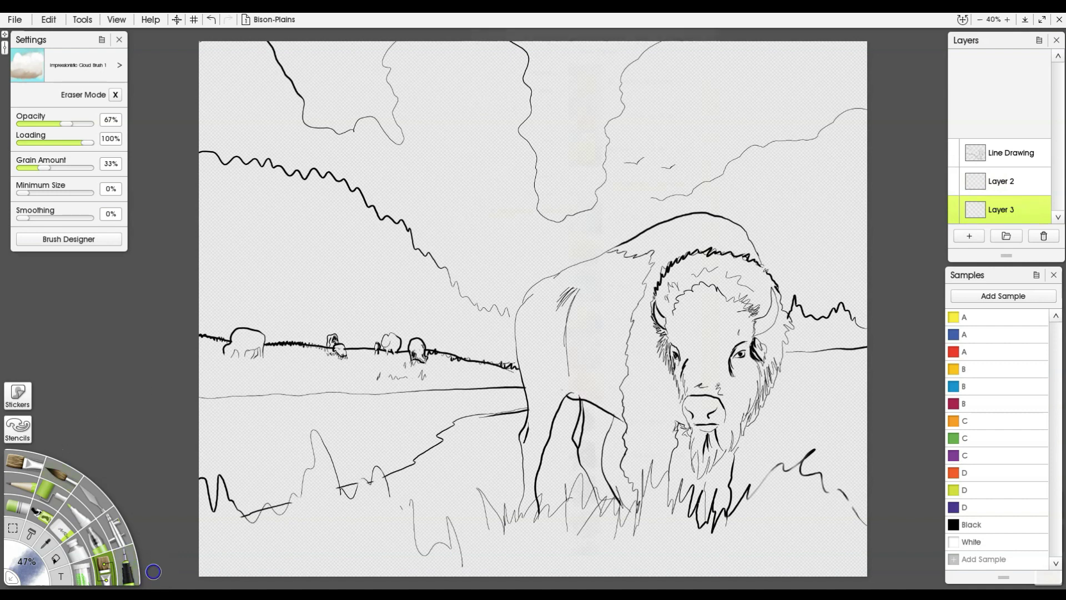
pyautogui.click(159, 570)
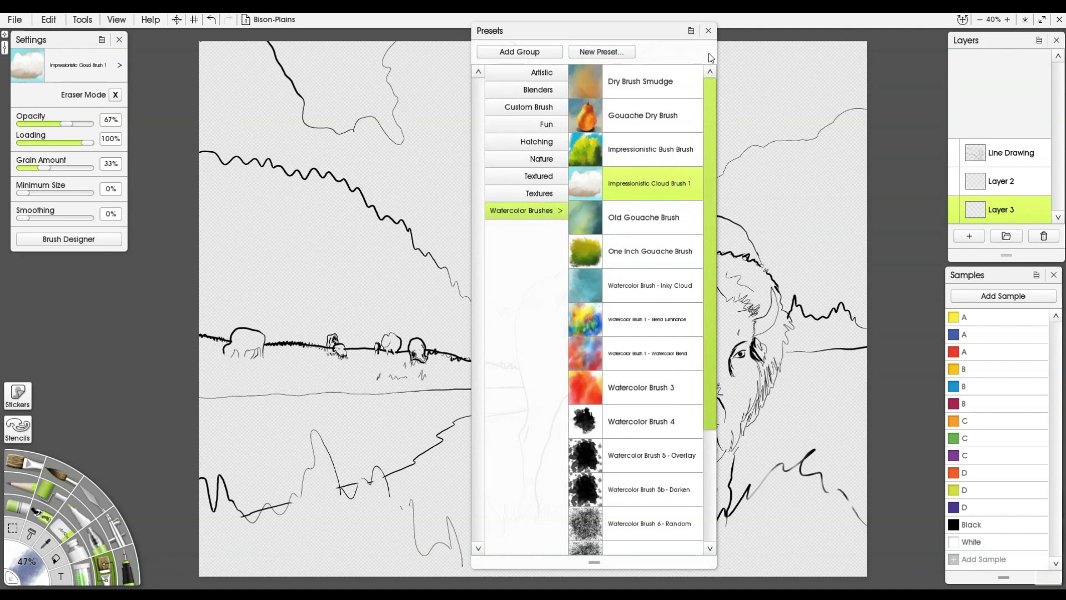
pyautogui.click(708, 31)
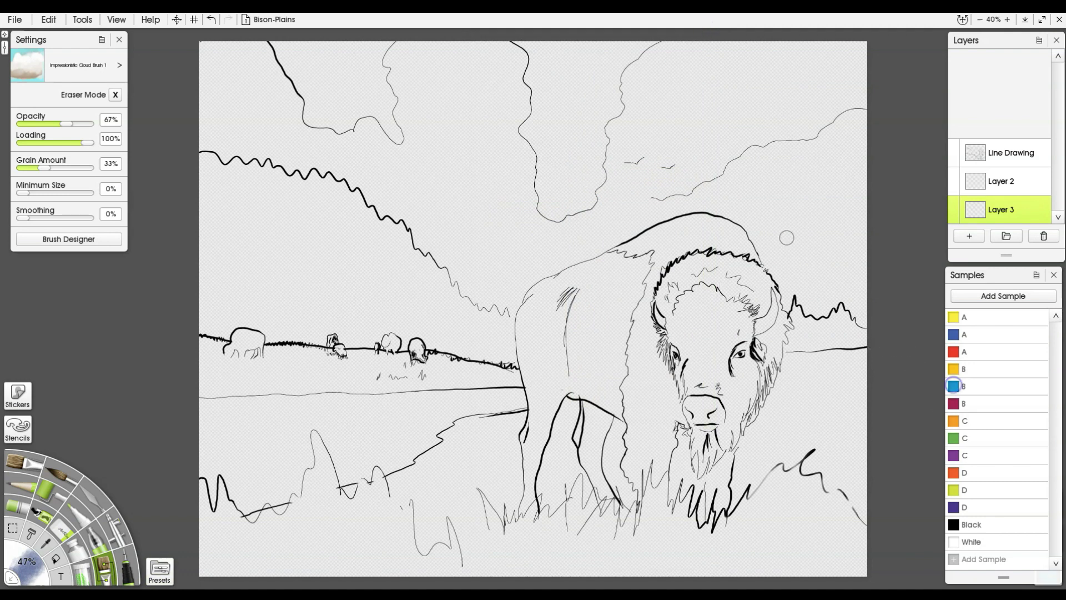
pyautogui.moveTo(592, 113); pyautogui.dragTo(580, 111)
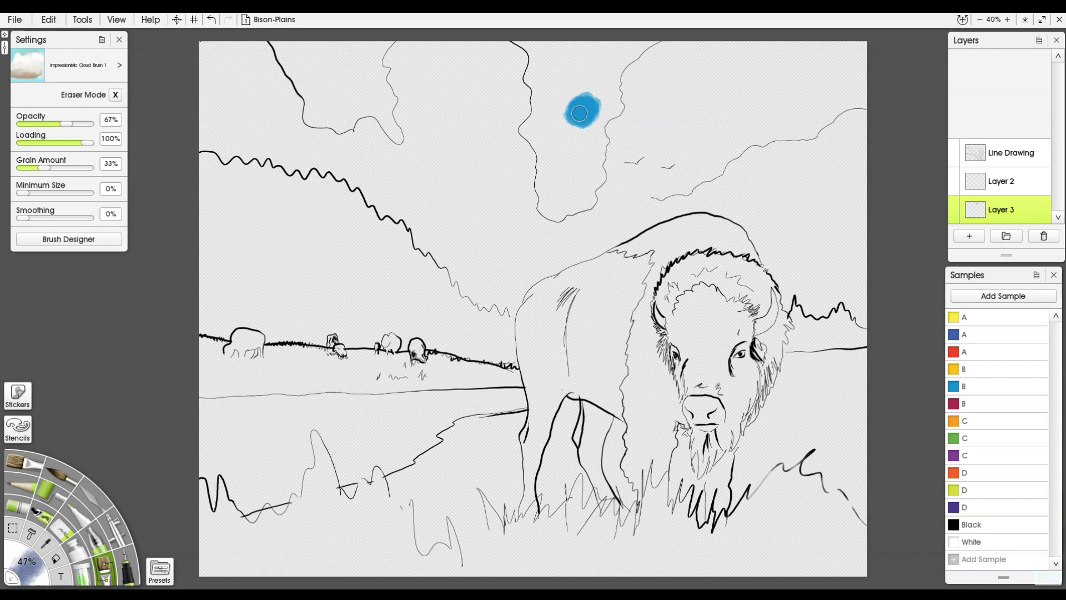
# Move Layer 2 beneath Layer 3, paint an orange dab on it below the blue one, and mute the orange with the blue B sample
pyautogui.click(994, 188)
pyautogui.moveTo(1011, 222); pyautogui.dragTo(994, 211)
pyautogui.moveTo(546, 181)
pyautogui.mouseDown()
pyautogui.moveTo(566, 178)
pyautogui.moveTo(552, 179)
pyautogui.moveTo(554, 197)
pyautogui.mouseUp()
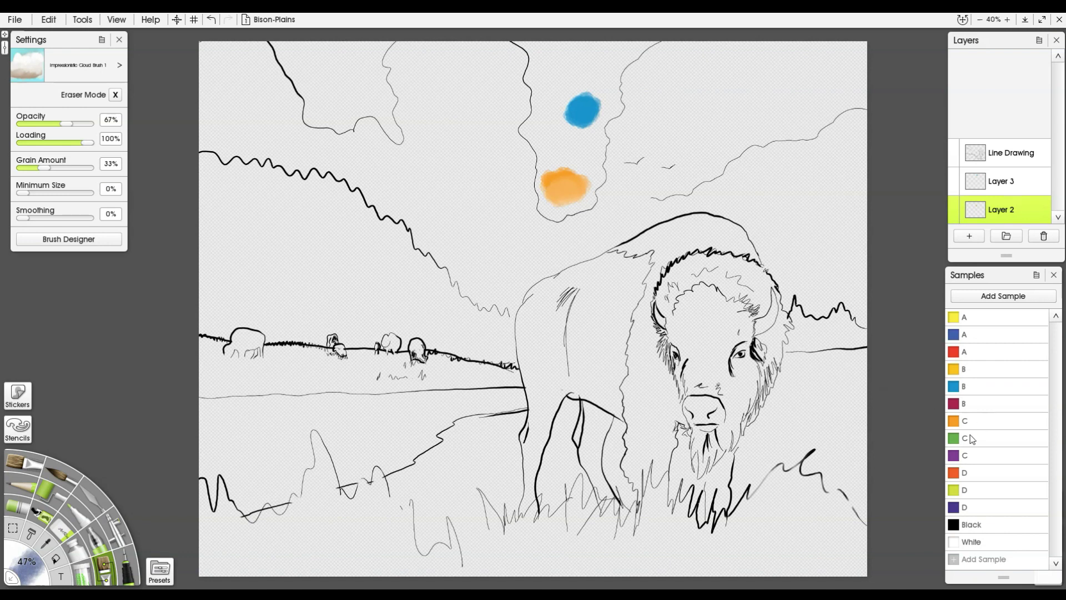
pyautogui.click(953, 387)
pyautogui.moveTo(581, 181); pyautogui.dragTo(557, 183)
pyautogui.moveTo(568, 185); pyautogui.dragTo(572, 196)
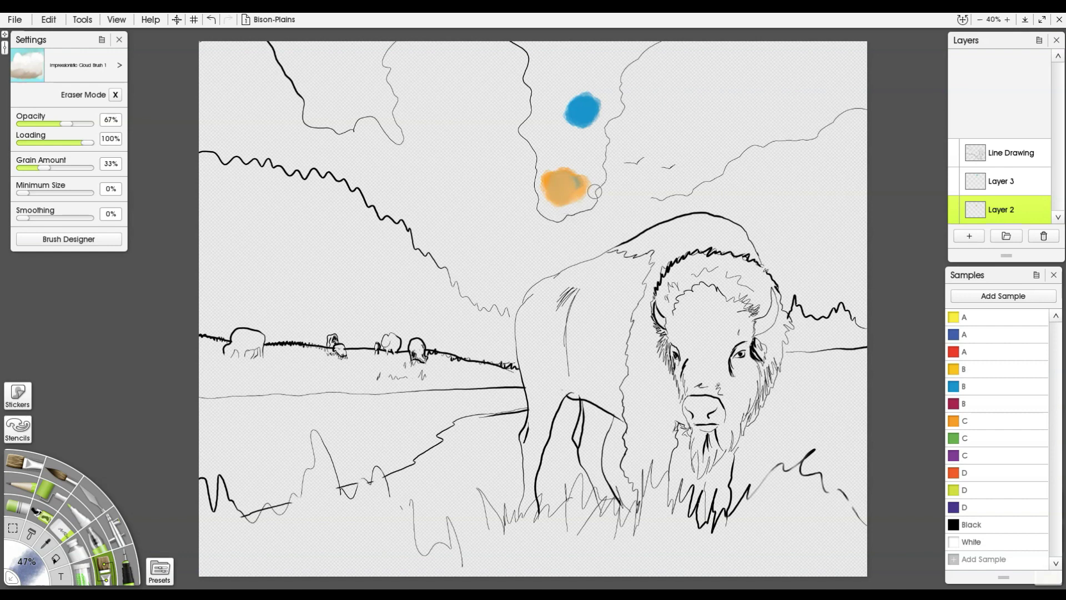
# Uncover the current colour swatch, sample the muted orange dab, and cover all of Layer 2 with it using the Paint Roller
pyautogui.moveTo(962, 282)
pyautogui.mouseDown()
pyautogui.moveTo(917, 283)
pyautogui.moveTo(929, 283)
pyautogui.mouseUp()
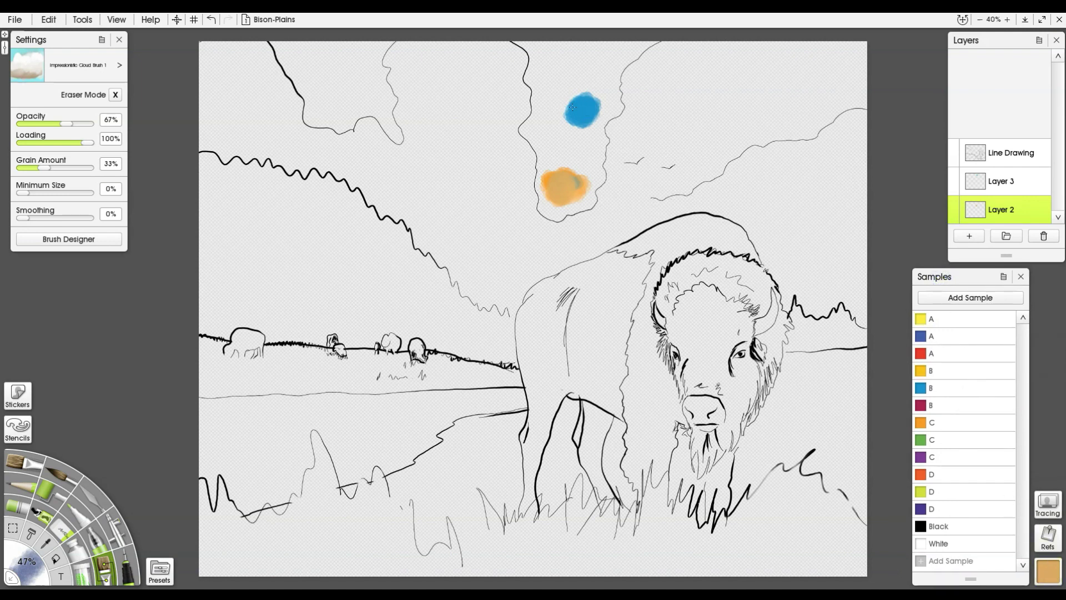
pyautogui.keyDown('alt'); pyautogui.click(581, 107); pyautogui.keyUp('alt')
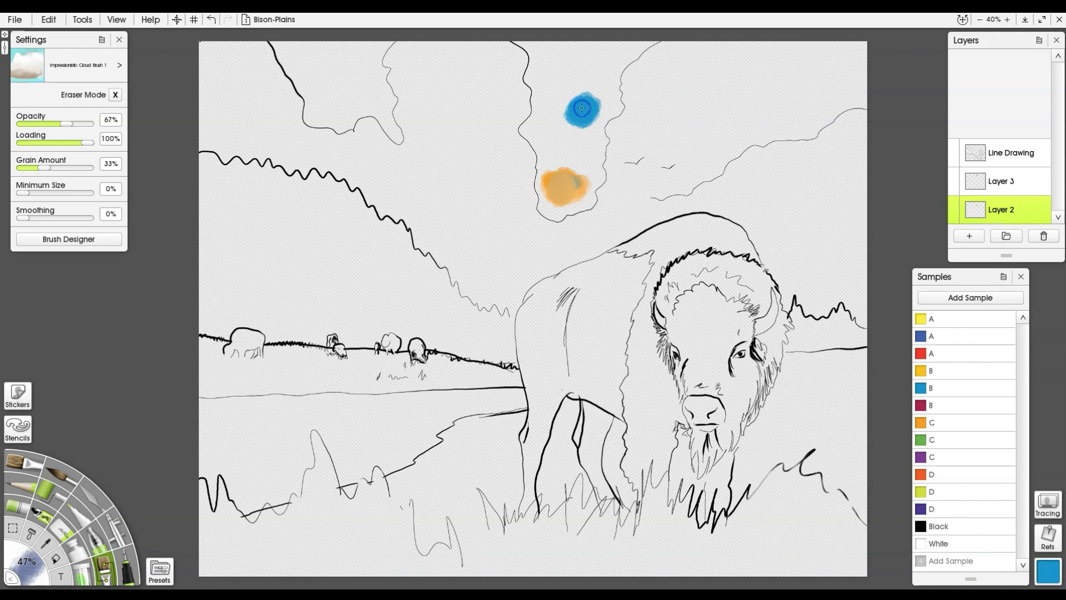
pyautogui.keyDown('alt'); pyautogui.click(564, 188); pyautogui.keyUp('alt')
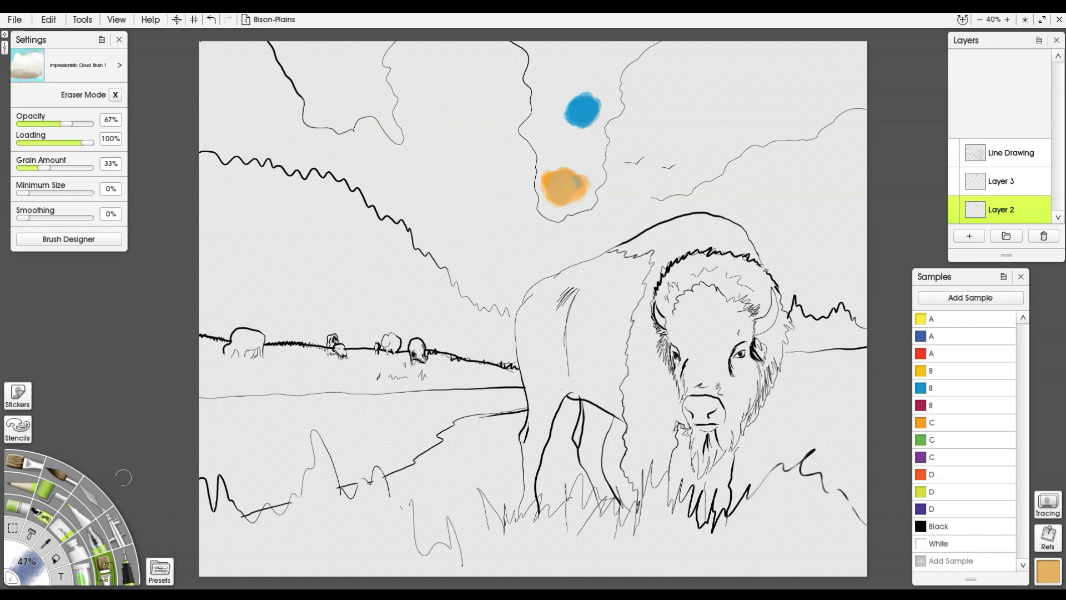
pyautogui.click(50, 500)
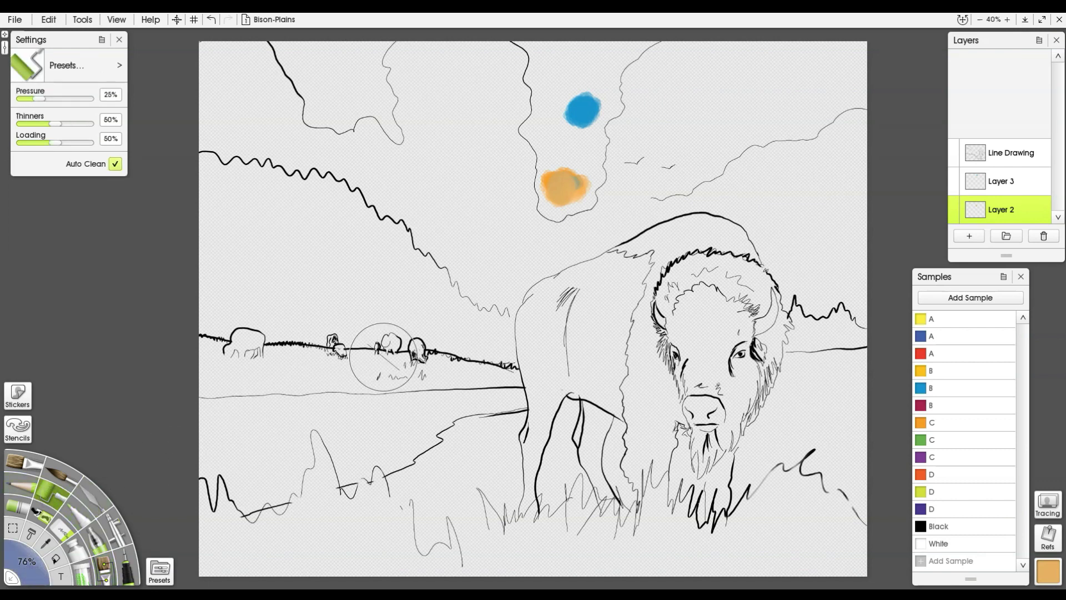
pyautogui.moveTo(422, 309)
pyautogui.mouseDown()
pyautogui.moveTo(452, 303)
pyautogui.moveTo(608, 181)
pyautogui.moveTo(649, 133)
pyautogui.moveTo(577, 121)
pyautogui.moveTo(589, 98)
pyautogui.moveTo(638, 83)
pyautogui.moveTo(785, 91)
pyautogui.moveTo(820, 163)
pyautogui.moveTo(788, 89)
pyautogui.moveTo(604, 108)
pyautogui.moveTo(732, 48)
pyautogui.moveTo(494, 59)
pyautogui.moveTo(505, 42)
pyautogui.moveTo(400, 60)
pyautogui.moveTo(324, 48)
pyautogui.moveTo(242, 66)
pyautogui.moveTo(220, 57)
pyautogui.moveTo(203, 96)
pyautogui.moveTo(344, 24)
pyautogui.moveTo(315, 93)
pyautogui.moveTo(262, 99)
pyautogui.moveTo(230, 146)
pyautogui.moveTo(235, 327)
pyautogui.moveTo(249, 282)
pyautogui.moveTo(222, 195)
pyautogui.moveTo(259, 213)
pyautogui.moveTo(293, 328)
pyautogui.moveTo(334, 308)
pyautogui.moveTo(367, 328)
pyautogui.moveTo(500, 115)
pyautogui.moveTo(518, 129)
pyautogui.moveTo(511, 201)
pyautogui.moveTo(532, 264)
pyautogui.moveTo(509, 275)
pyautogui.moveTo(456, 389)
pyautogui.moveTo(394, 326)
pyautogui.moveTo(352, 321)
pyautogui.moveTo(307, 427)
pyautogui.moveTo(218, 458)
pyautogui.moveTo(227, 469)
pyautogui.moveTo(265, 461)
pyautogui.moveTo(526, 353)
pyautogui.moveTo(570, 254)
pyautogui.moveTo(577, 288)
pyautogui.moveTo(668, 155)
pyautogui.moveTo(626, 387)
pyautogui.moveTo(672, 333)
pyautogui.moveTo(761, 149)
pyautogui.moveTo(836, 109)
pyautogui.moveTo(830, 267)
pyautogui.moveTo(852, 277)
pyautogui.moveTo(875, 185)
pyautogui.moveTo(841, 282)
pyautogui.moveTo(837, 431)
pyautogui.moveTo(847, 469)
pyautogui.moveTo(813, 333)
pyautogui.moveTo(862, 321)
pyautogui.moveTo(840, 473)
pyautogui.moveTo(850, 473)
pyautogui.moveTo(855, 523)
pyautogui.moveTo(831, 512)
pyautogui.moveTo(858, 562)
pyautogui.moveTo(840, 567)
pyautogui.moveTo(885, 560)
pyautogui.moveTo(681, 545)
pyautogui.moveTo(499, 556)
pyautogui.moveTo(609, 500)
pyautogui.moveTo(705, 410)
pyautogui.moveTo(805, 482)
pyautogui.moveTo(645, 477)
pyautogui.moveTo(561, 433)
pyautogui.moveTo(518, 381)
pyautogui.moveTo(408, 382)
pyautogui.moveTo(247, 471)
pyautogui.moveTo(215, 523)
pyautogui.moveTo(246, 540)
pyautogui.moveTo(324, 517)
pyautogui.moveTo(385, 514)
pyautogui.moveTo(399, 540)
pyautogui.moveTo(482, 556)
pyautogui.moveTo(249, 564)
pyautogui.moveTo(240, 528)
pyautogui.mouseUp()
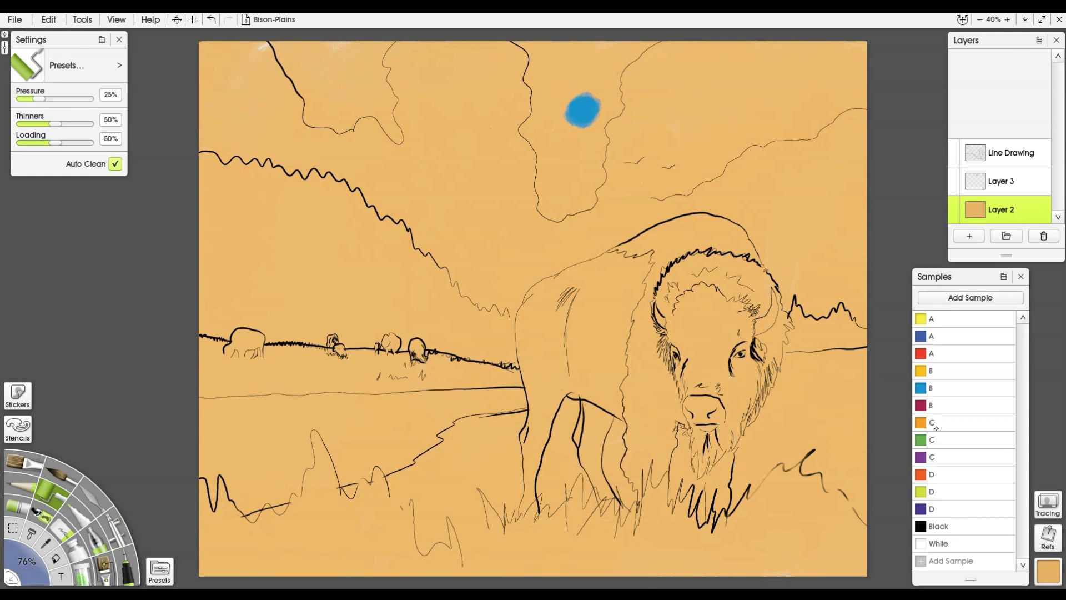
# Blend white into the blue dab on Layer 3 with the cloud brush, briefly hiding Layer 2 to check that the colours stay separate
pyautogui.click(924, 543)
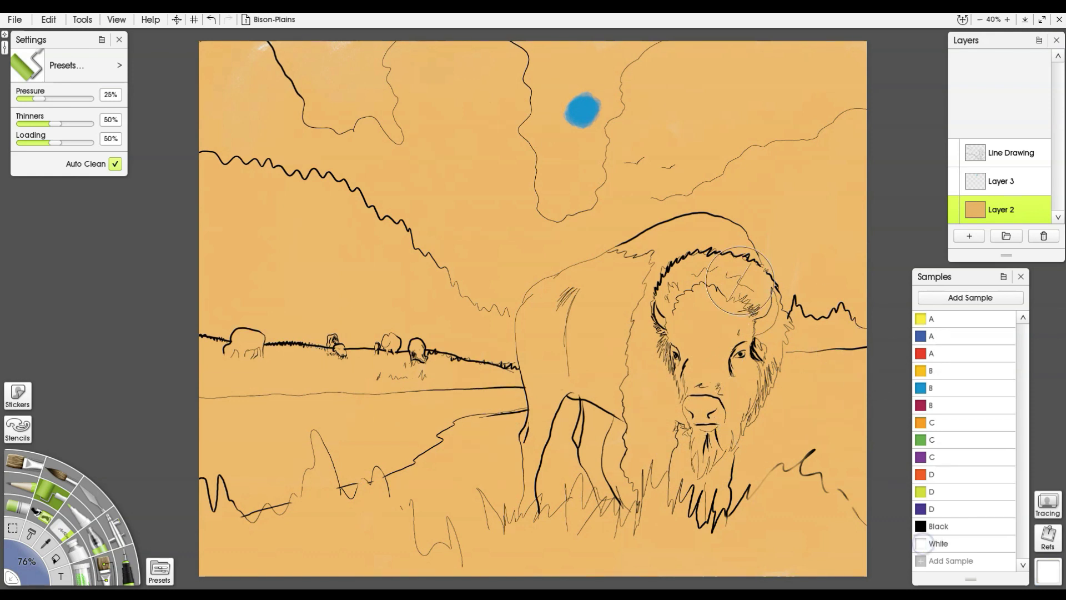
pyautogui.click(997, 180)
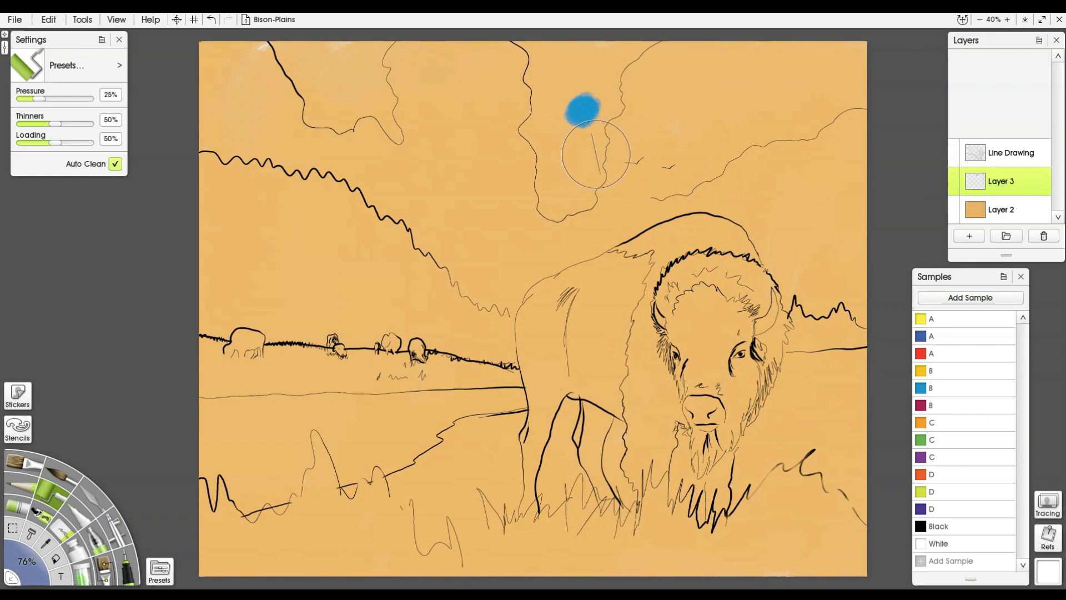
pyautogui.press('b')
pyautogui.moveTo(585, 102)
pyautogui.mouseDown()
pyautogui.moveTo(586, 142)
pyautogui.moveTo(597, 119)
pyautogui.moveTo(582, 136)
pyautogui.moveTo(592, 112)
pyautogui.mouseUp()
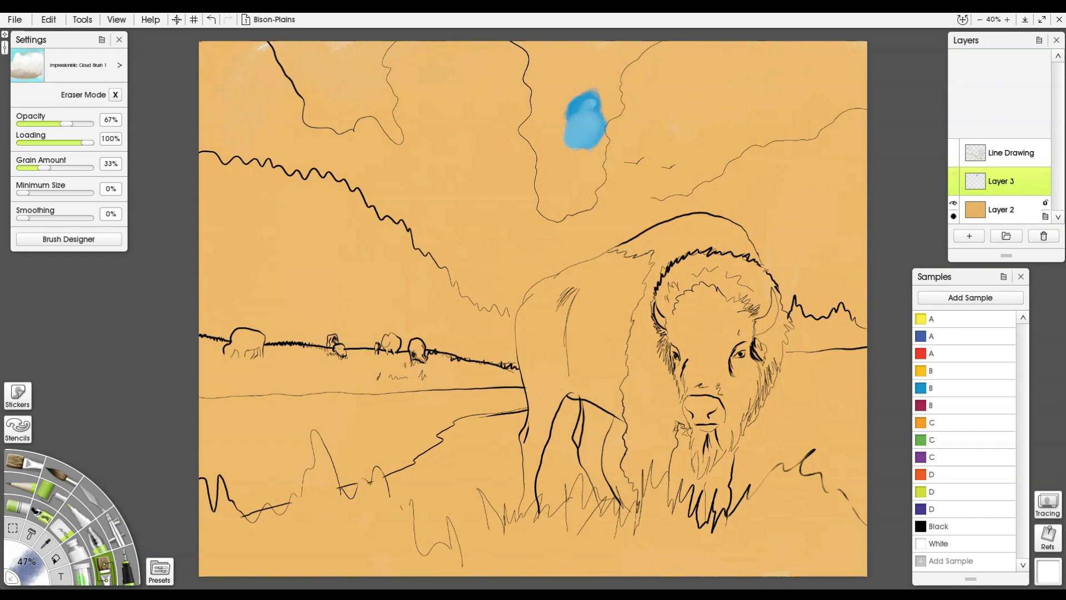
pyautogui.click(953, 202)
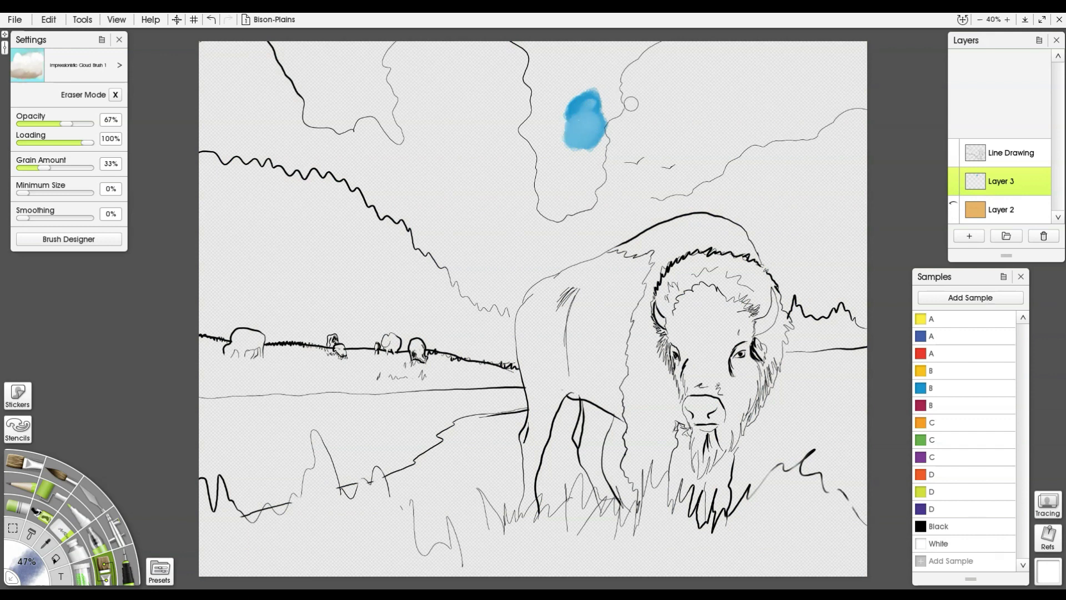
pyautogui.click(953, 203)
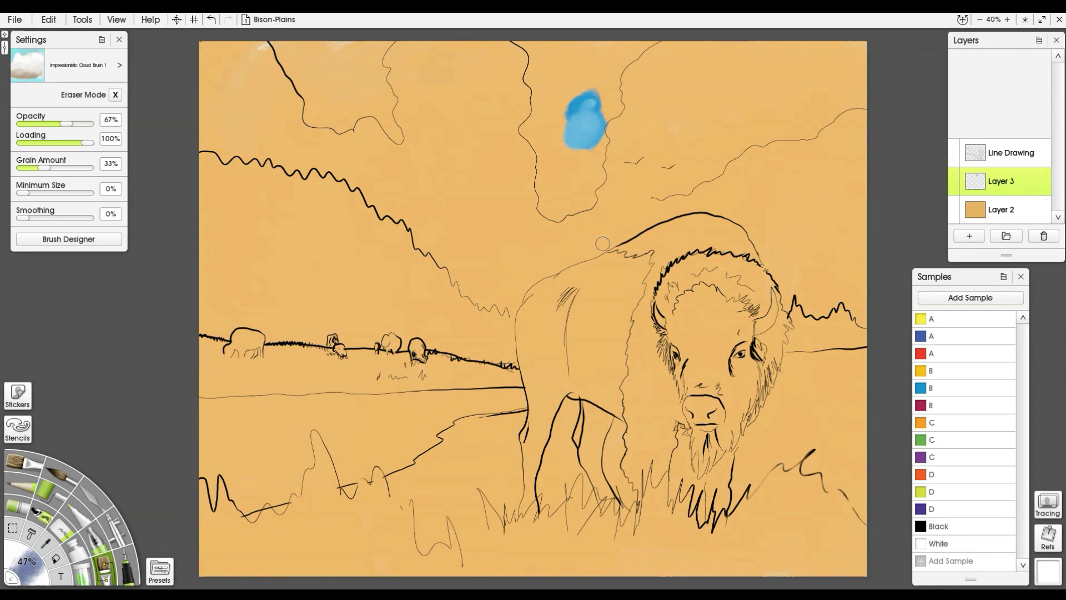
pyautogui.moveTo(598, 106)
pyautogui.mouseDown()
pyautogui.moveTo(586, 127)
pyautogui.moveTo(575, 106)
pyautogui.mouseUp()
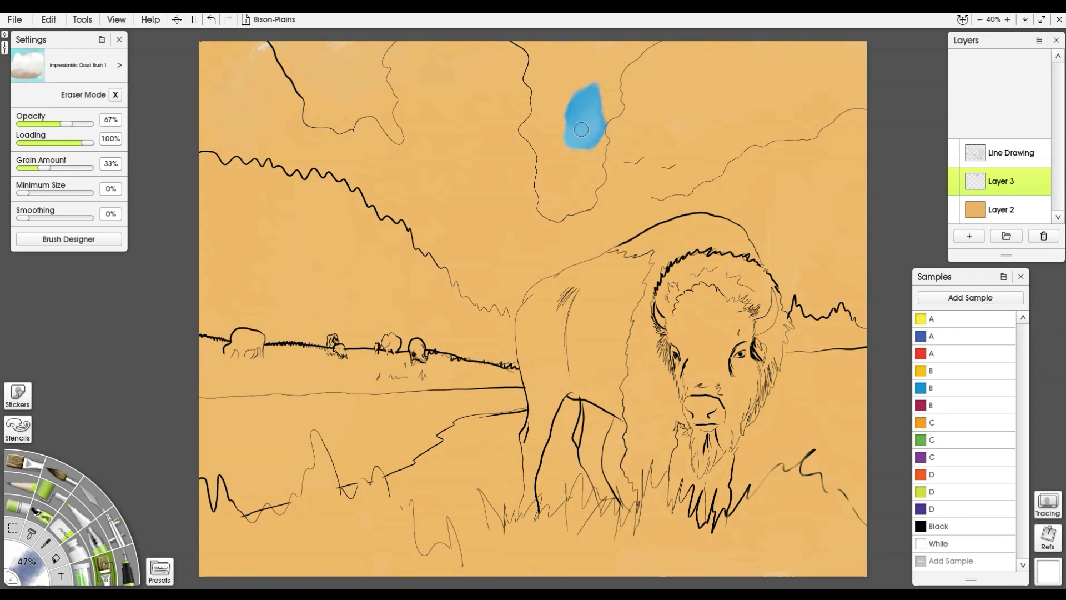
pyautogui.moveTo(590, 114)
pyautogui.mouseDown()
pyautogui.moveTo(573, 106)
pyautogui.moveTo(590, 115)
pyautogui.moveTo(590, 131)
pyautogui.moveTo(597, 109)
pyautogui.moveTo(596, 137)
pyautogui.mouseUp()
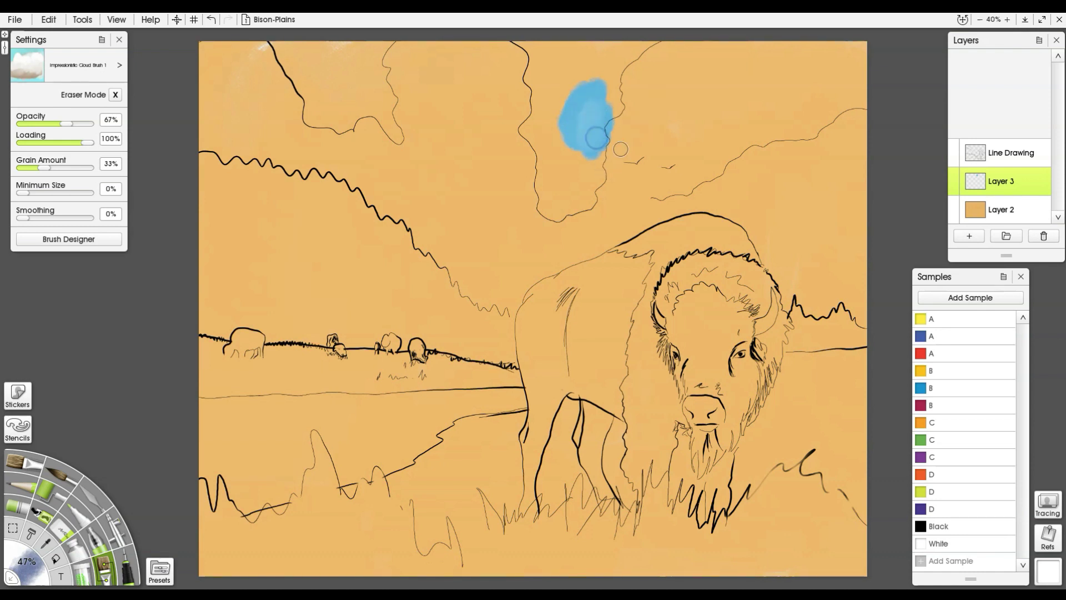
# Deepen the dab with the blue B sample and fill the two outlined sky openings between the clouds with the mixed blue
pyautogui.click(920, 386)
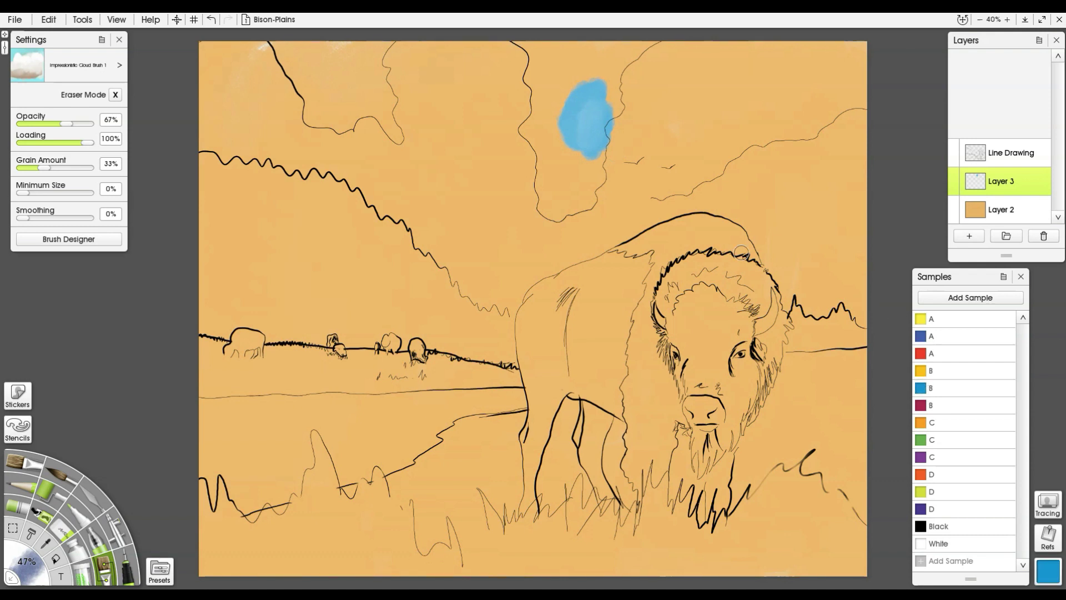
pyautogui.moveTo(588, 110)
pyautogui.mouseDown()
pyautogui.moveTo(594, 136)
pyautogui.moveTo(593, 97)
pyautogui.moveTo(577, 122)
pyautogui.moveTo(600, 108)
pyautogui.mouseUp()
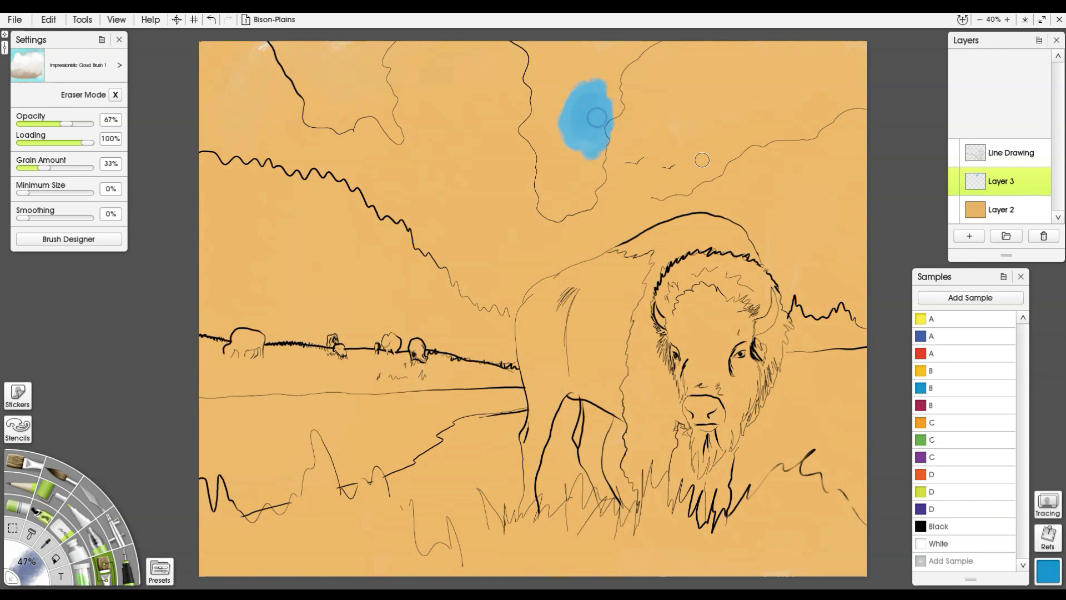
pyautogui.moveTo(609, 119)
pyautogui.mouseDown()
pyautogui.moveTo(605, 81)
pyautogui.moveTo(625, 38)
pyautogui.moveTo(637, 47)
pyautogui.moveTo(602, 95)
pyautogui.moveTo(618, 92)
pyautogui.moveTo(594, 135)
pyautogui.moveTo(591, 179)
pyautogui.moveTo(609, 141)
pyautogui.moveTo(568, 179)
pyautogui.moveTo(580, 193)
pyautogui.moveTo(556, 176)
pyautogui.moveTo(544, 188)
pyautogui.moveTo(546, 133)
pyautogui.moveTo(532, 144)
pyautogui.moveTo(540, 72)
pyautogui.moveTo(517, 41)
pyautogui.moveTo(550, 57)
pyautogui.moveTo(588, 37)
pyautogui.moveTo(534, 64)
pyautogui.moveTo(557, 70)
pyautogui.moveTo(616, 43)
pyautogui.moveTo(553, 150)
pyautogui.moveTo(555, 96)
pyautogui.moveTo(582, 165)
pyautogui.moveTo(556, 128)
pyautogui.moveTo(541, 67)
pyautogui.mouseUp()
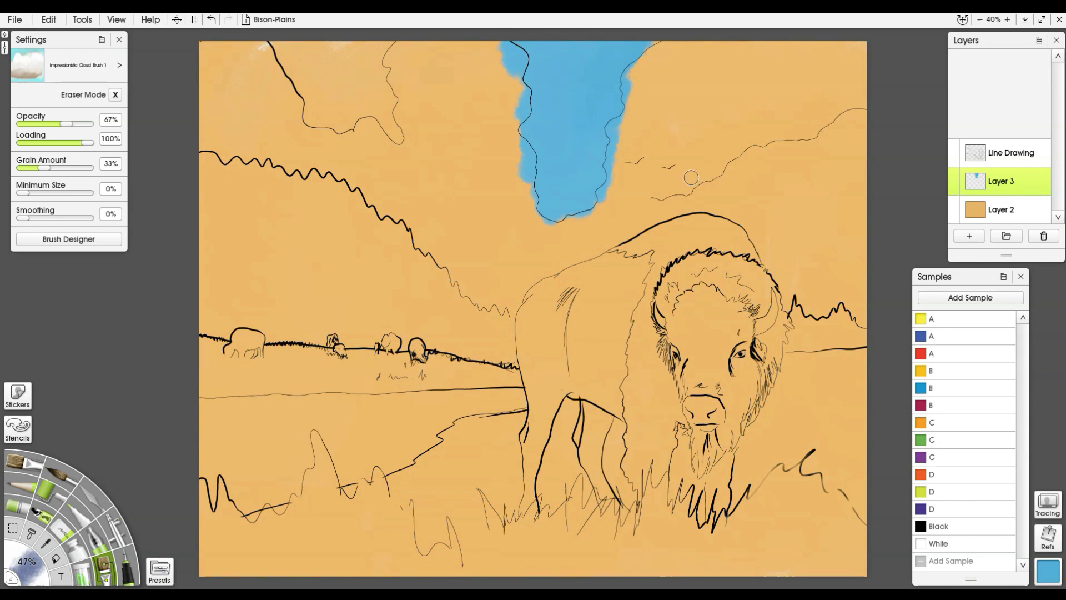
pyautogui.moveTo(388, 117)
pyautogui.mouseDown()
pyautogui.moveTo(394, 137)
pyautogui.moveTo(386, 40)
pyautogui.moveTo(386, 57)
pyautogui.moveTo(338, 41)
pyautogui.moveTo(334, 77)
pyautogui.moveTo(285, 48)
pyautogui.moveTo(309, 123)
pyautogui.moveTo(317, 119)
pyautogui.moveTo(289, 30)
pyautogui.moveTo(344, 110)
pyautogui.moveTo(345, 133)
pyautogui.moveTo(330, 94)
pyautogui.moveTo(376, 118)
pyautogui.moveTo(380, 95)
pyautogui.moveTo(409, 142)
pyautogui.mouseUp()
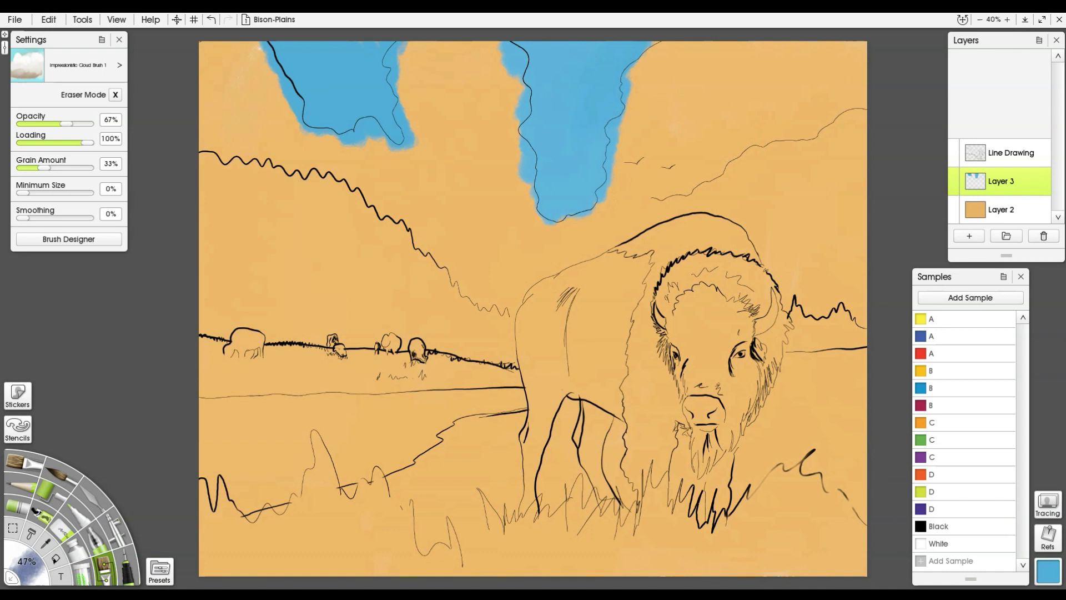
# Paint a soft white highlight along the right edge of the central blue sky patch, blending it into the blue
pyautogui.click(919, 544)
pyautogui.moveTo(646, 111)
pyautogui.mouseDown()
pyautogui.moveTo(642, 69)
pyautogui.moveTo(633, 95)
pyautogui.moveTo(627, 88)
pyautogui.moveTo(633, 130)
pyautogui.mouseUp()
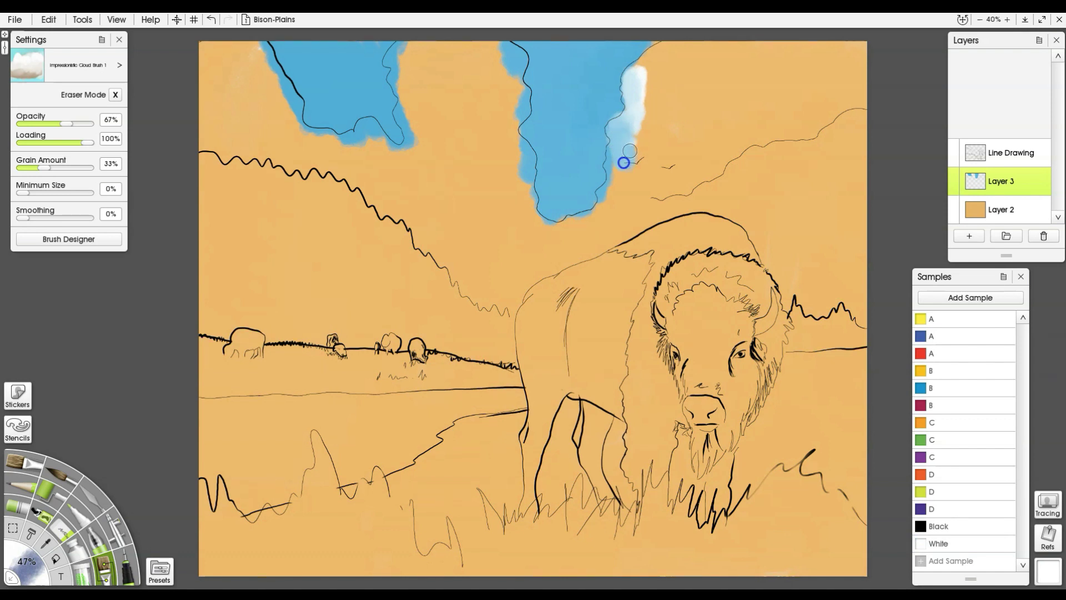
pyautogui.moveTo(618, 162); pyautogui.dragTo(621, 146)
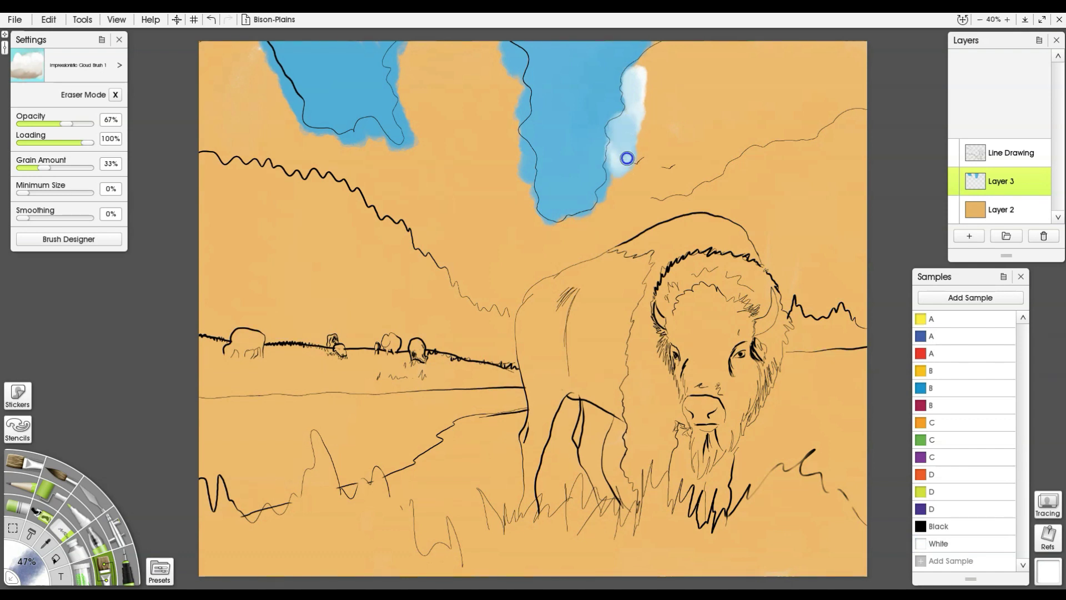
# Rough in dark clouds with the blue-violet D sample along the hill ridge, behind the bison's back and across the upper sky edges
pyautogui.click(921, 510)
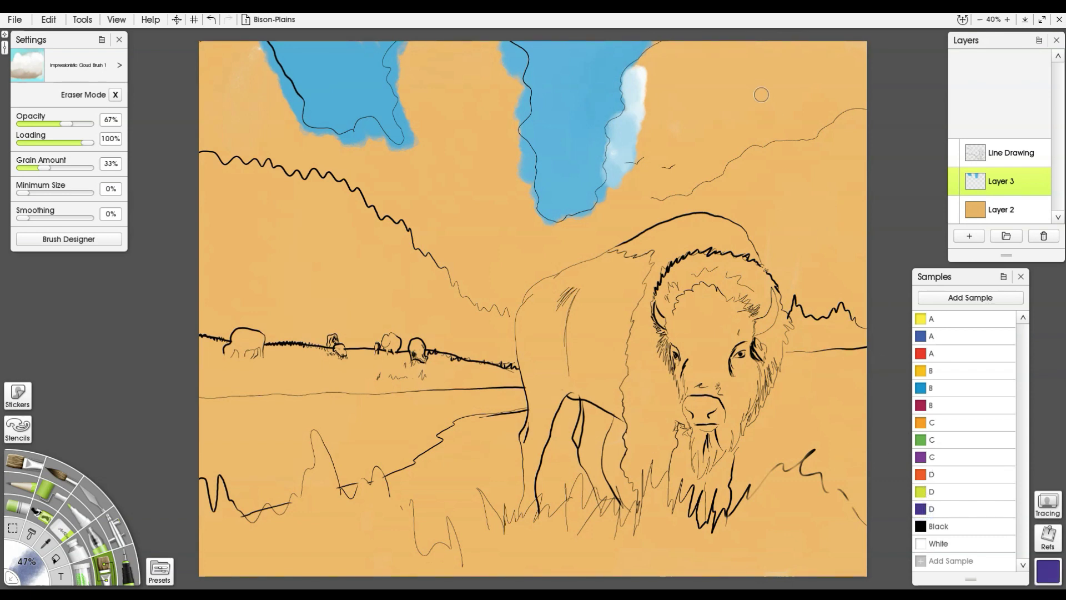
pyautogui.moveTo(858, 190)
pyautogui.mouseDown()
pyautogui.moveTo(846, 221)
pyautogui.moveTo(860, 241)
pyautogui.moveTo(853, 252)
pyautogui.moveTo(803, 250)
pyautogui.moveTo(778, 263)
pyautogui.moveTo(778, 279)
pyautogui.moveTo(863, 284)
pyautogui.mouseUp()
pyautogui.moveTo(547, 258)
pyautogui.mouseDown()
pyautogui.moveTo(518, 268)
pyautogui.moveTo(477, 292)
pyautogui.moveTo(350, 185)
pyautogui.moveTo(216, 142)
pyautogui.moveTo(198, 111)
pyautogui.mouseUp()
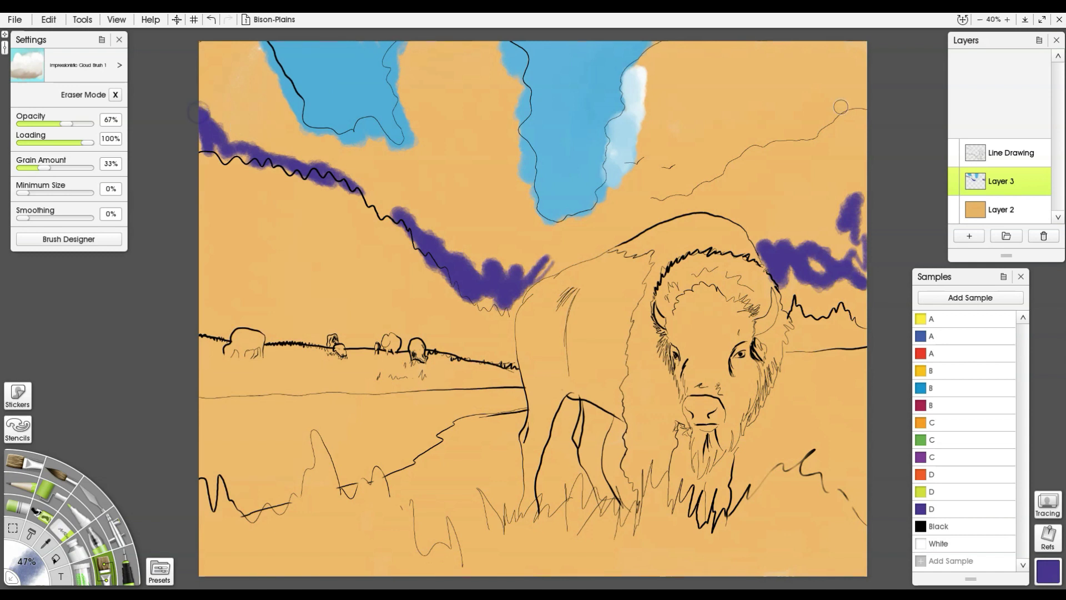
pyautogui.moveTo(844, 152); pyautogui.dragTo(855, 158)
pyautogui.moveTo(861, 94); pyautogui.dragTo(657, 191)
pyautogui.moveTo(786, 113)
pyautogui.mouseDown()
pyautogui.moveTo(799, 93)
pyautogui.moveTo(819, 106)
pyautogui.moveTo(838, 65)
pyautogui.moveTo(811, 64)
pyautogui.moveTo(872, 66)
pyautogui.mouseUp()
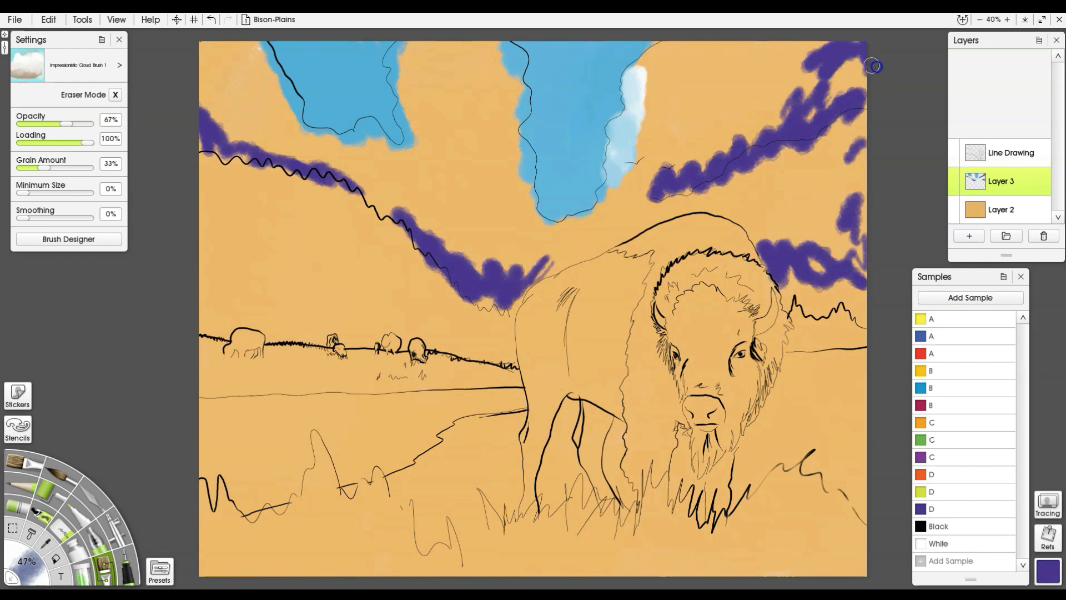
pyautogui.moveTo(478, 208)
pyautogui.mouseDown()
pyautogui.moveTo(447, 100)
pyautogui.moveTo(471, 202)
pyautogui.moveTo(538, 266)
pyautogui.mouseUp()
pyautogui.moveTo(244, 130)
pyautogui.mouseDown()
pyautogui.moveTo(206, 66)
pyautogui.moveTo(195, 97)
pyautogui.moveTo(233, 161)
pyautogui.moveTo(255, 160)
pyautogui.mouseUp()
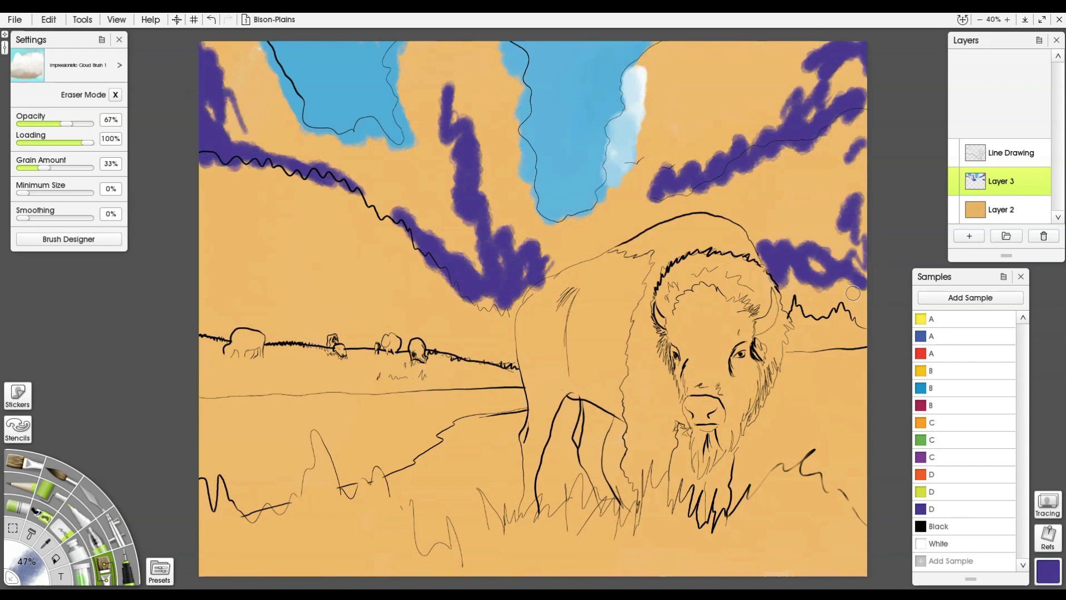
pyautogui.moveTo(627, 245)
pyautogui.mouseDown()
pyautogui.moveTo(558, 276)
pyautogui.moveTo(595, 252)
pyautogui.moveTo(671, 263)
pyautogui.moveTo(735, 229)
pyautogui.moveTo(799, 281)
pyautogui.mouseUp()
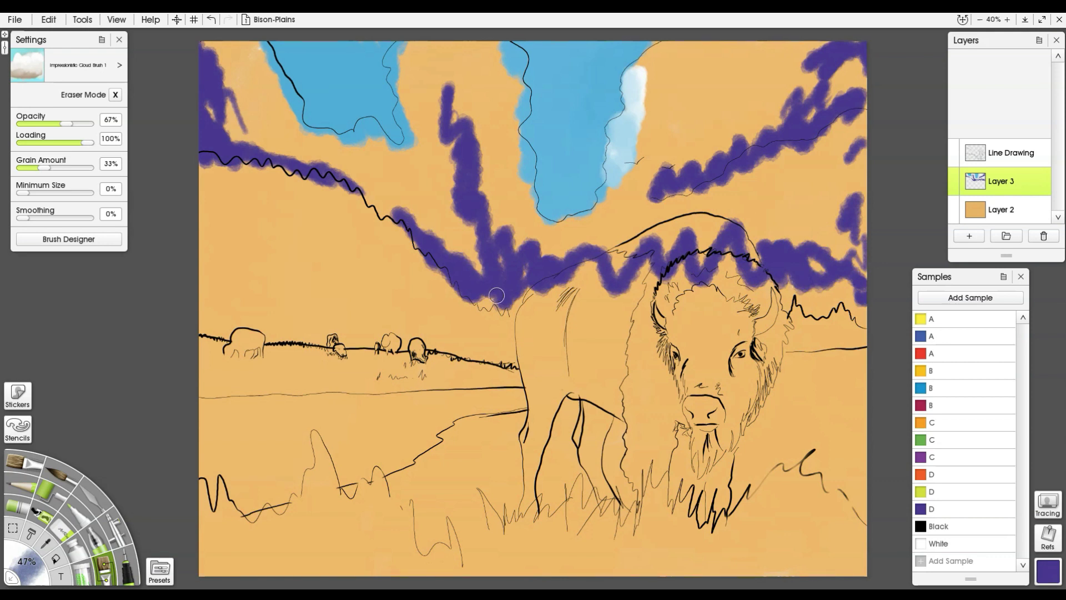
pyautogui.moveTo(496, 295); pyautogui.dragTo(526, 299)
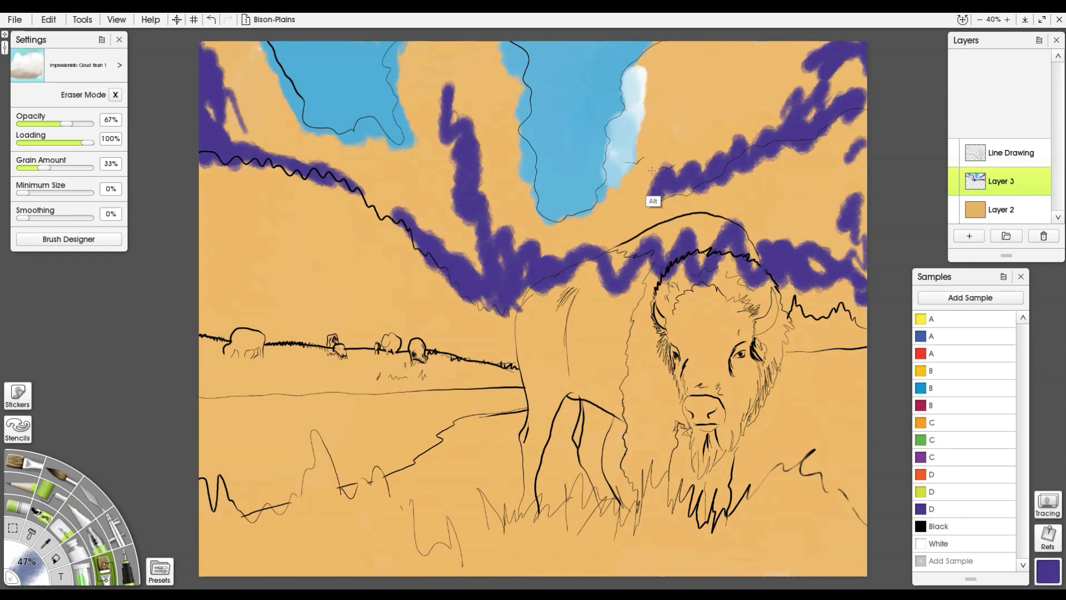
# Sample the pale blue beside the central sky patch and blend it into the violet clouds on the right side of the sky
pyautogui.keyDown('alt'); pyautogui.click(628, 167); pyautogui.keyUp('alt')
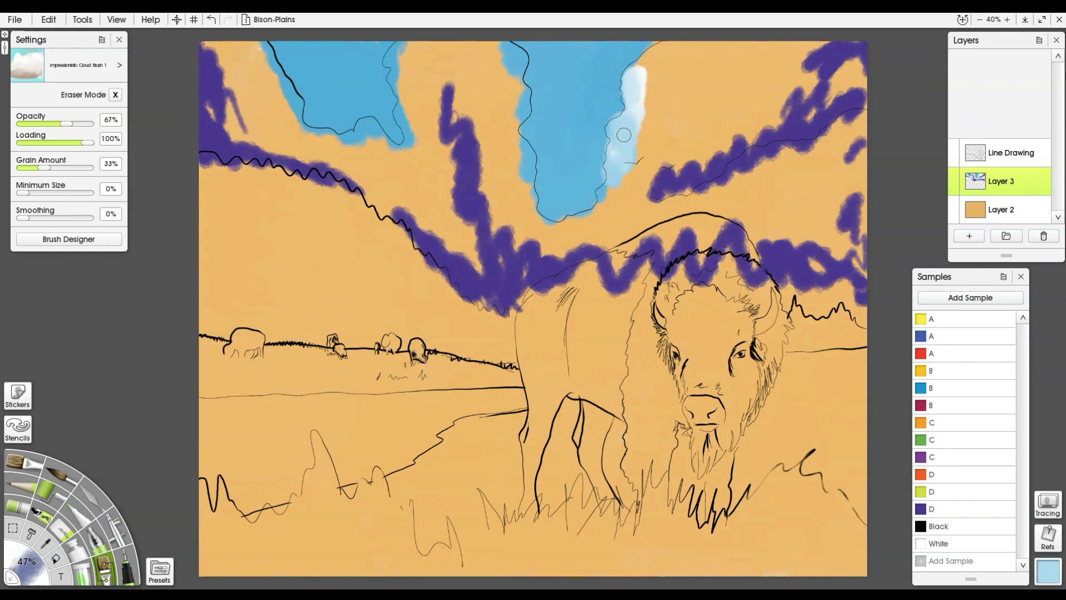
pyautogui.moveTo(655, 170)
pyautogui.mouseDown()
pyautogui.moveTo(689, 149)
pyautogui.moveTo(688, 159)
pyautogui.moveTo(689, 129)
pyautogui.moveTo(704, 138)
pyautogui.moveTo(768, 114)
pyautogui.moveTo(795, 106)
pyautogui.mouseUp()
pyautogui.moveTo(810, 63)
pyautogui.mouseDown()
pyautogui.moveTo(814, 39)
pyautogui.moveTo(769, 106)
pyautogui.mouseUp()
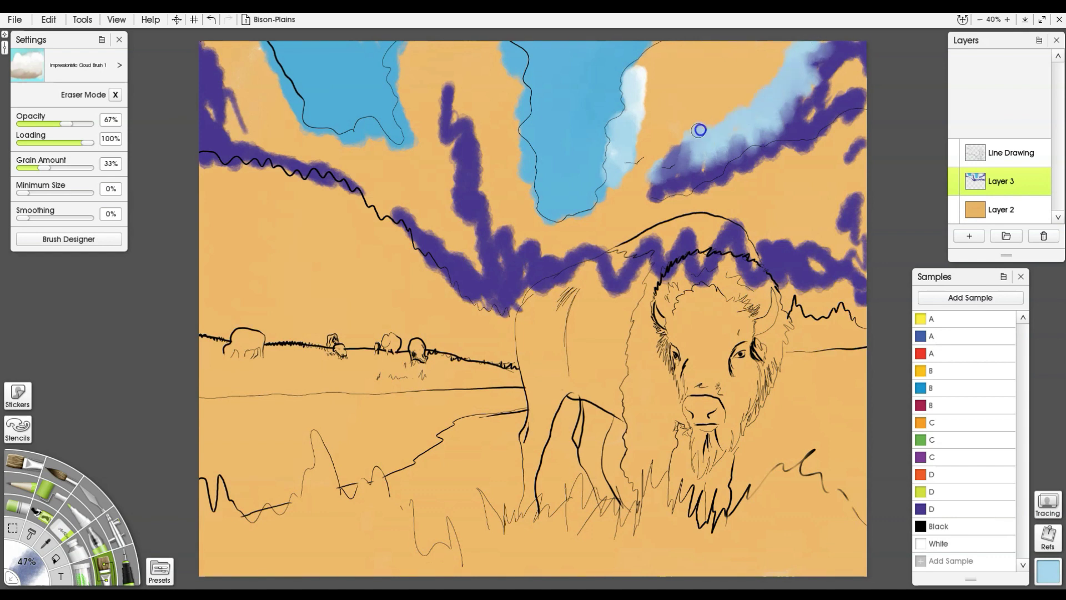
pyautogui.moveTo(699, 130); pyautogui.dragTo(652, 184)
pyautogui.moveTo(778, 113)
pyautogui.mouseDown()
pyautogui.moveTo(812, 86)
pyautogui.moveTo(852, 83)
pyautogui.mouseUp()
pyautogui.moveTo(824, 191)
pyautogui.mouseDown()
pyautogui.moveTo(856, 222)
pyautogui.moveTo(851, 199)
pyautogui.moveTo(840, 192)
pyautogui.moveTo(837, 203)
pyautogui.moveTo(844, 220)
pyautogui.moveTo(858, 210)
pyautogui.moveTo(851, 173)
pyautogui.moveTo(829, 198)
pyautogui.moveTo(815, 163)
pyautogui.moveTo(841, 177)
pyautogui.moveTo(855, 138)
pyautogui.mouseUp()
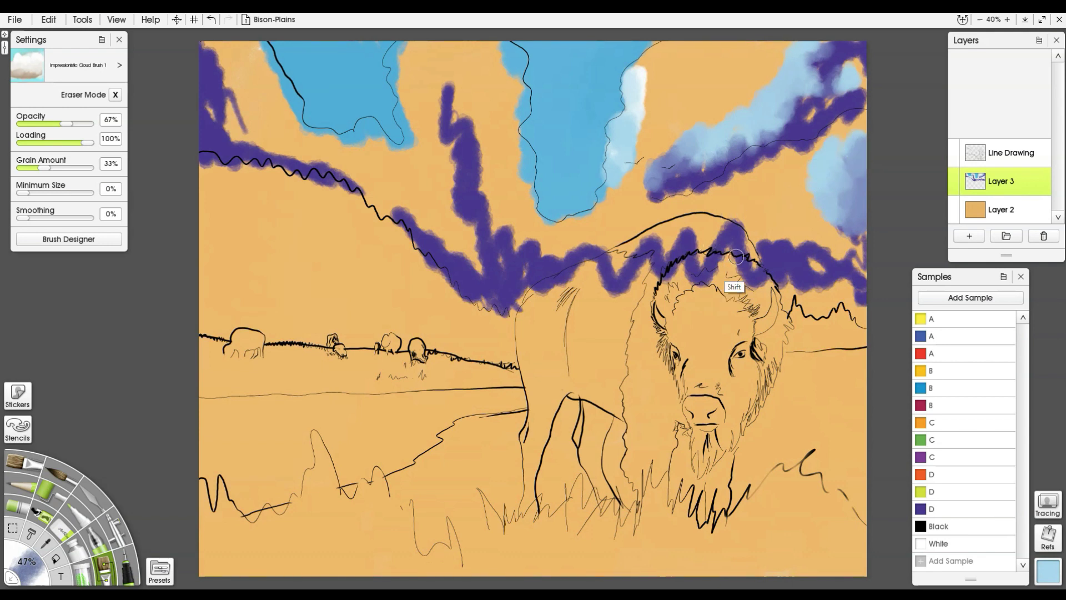
# Enlarge the brush to 127% and blend pale blue and violet across the right sky down to the bison's back
pyautogui.moveTo(761, 229); pyautogui.dragTo(851, 209)
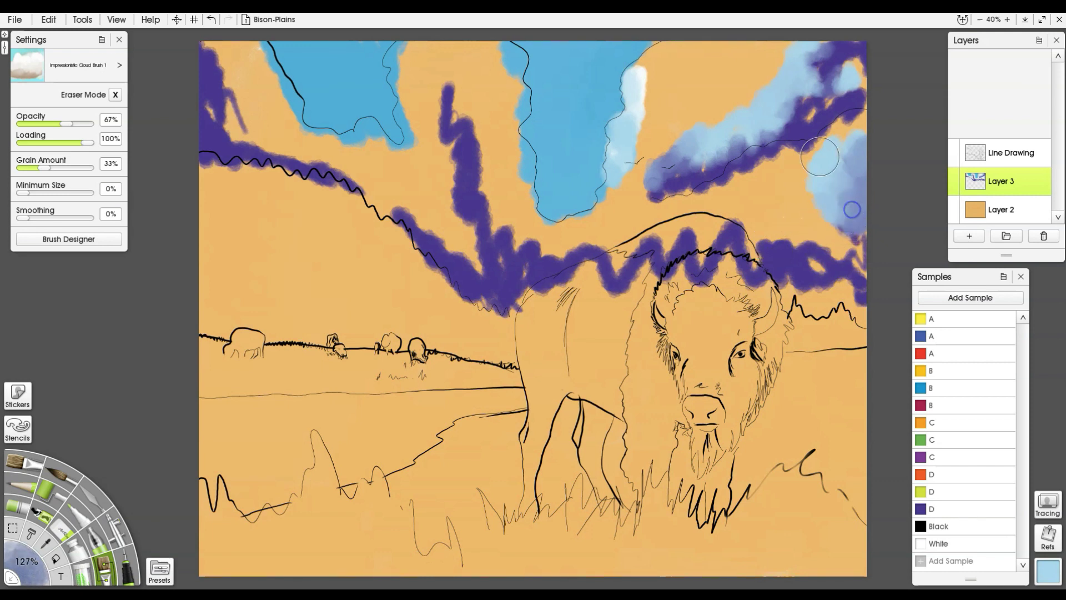
pyautogui.moveTo(695, 112)
pyautogui.mouseDown()
pyautogui.moveTo(711, 124)
pyautogui.moveTo(738, 113)
pyautogui.moveTo(764, 74)
pyautogui.moveTo(702, 102)
pyautogui.moveTo(780, 120)
pyautogui.moveTo(803, 102)
pyautogui.moveTo(820, 52)
pyautogui.moveTo(832, 82)
pyautogui.moveTo(850, 91)
pyautogui.moveTo(869, 59)
pyautogui.moveTo(820, 123)
pyautogui.moveTo(805, 158)
pyautogui.moveTo(815, 169)
pyautogui.moveTo(779, 151)
pyautogui.moveTo(822, 133)
pyautogui.moveTo(863, 146)
pyautogui.moveTo(836, 174)
pyautogui.moveTo(781, 191)
pyautogui.moveTo(804, 198)
pyautogui.moveTo(785, 236)
pyautogui.moveTo(804, 251)
pyautogui.moveTo(771, 219)
pyautogui.moveTo(850, 237)
pyautogui.moveTo(871, 266)
pyautogui.moveTo(771, 221)
pyautogui.moveTo(738, 224)
pyautogui.moveTo(706, 267)
pyautogui.moveTo(662, 207)
pyautogui.moveTo(626, 211)
pyautogui.moveTo(610, 226)
pyautogui.moveTo(592, 213)
pyautogui.moveTo(630, 201)
pyautogui.moveTo(641, 182)
pyautogui.moveTo(665, 192)
pyautogui.moveTo(698, 174)
pyautogui.moveTo(721, 196)
pyautogui.moveTo(750, 180)
pyautogui.moveTo(781, 191)
pyautogui.moveTo(658, 143)
pyautogui.moveTo(673, 60)
pyautogui.moveTo(645, 79)
pyautogui.moveTo(789, 38)
pyautogui.moveTo(801, 74)
pyautogui.moveTo(697, 82)
pyautogui.moveTo(690, 97)
pyautogui.moveTo(675, 64)
pyautogui.moveTo(673, 90)
pyautogui.moveTo(588, 222)
pyautogui.moveTo(538, 235)
pyautogui.mouseUp()
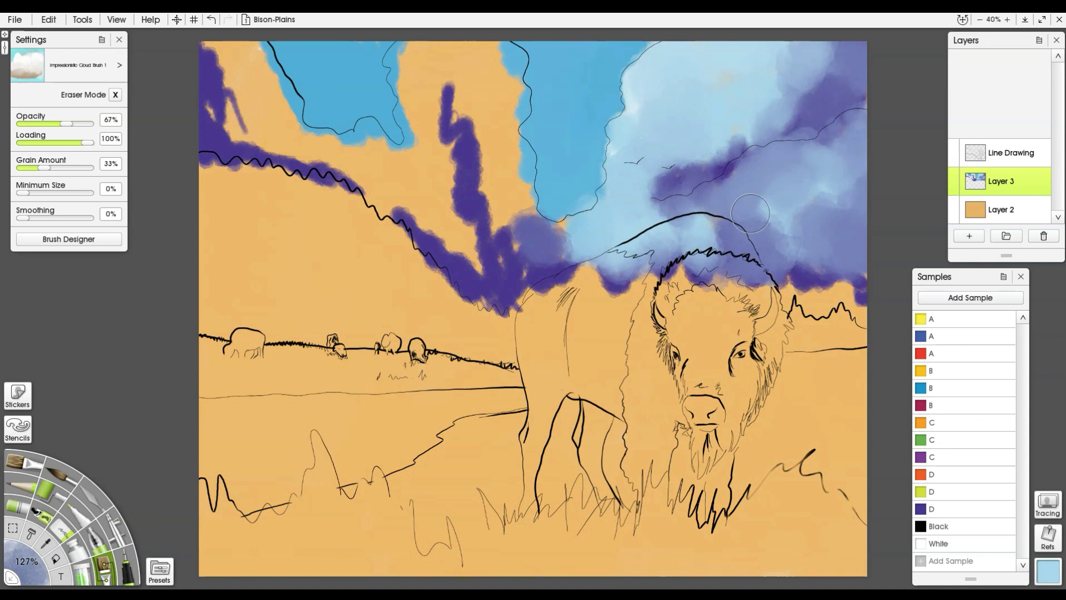
# Sample the pale blue beside the central sky patch and blend it over the orange gaps and violet clouds across the left sky
pyautogui.keyDown('alt'); pyautogui.click(632, 103); pyautogui.keyUp('alt')
pyautogui.moveTo(503, 154)
pyautogui.mouseDown()
pyautogui.moveTo(509, 113)
pyautogui.moveTo(489, 59)
pyautogui.moveTo(480, 69)
pyautogui.moveTo(480, 41)
pyautogui.moveTo(472, 55)
pyautogui.moveTo(408, 52)
pyautogui.moveTo(475, 116)
pyautogui.moveTo(478, 144)
pyautogui.moveTo(471, 118)
pyautogui.moveTo(457, 124)
pyautogui.moveTo(483, 199)
pyautogui.moveTo(505, 151)
pyautogui.moveTo(505, 181)
pyautogui.moveTo(519, 169)
pyautogui.moveTo(506, 169)
pyautogui.moveTo(515, 250)
pyautogui.moveTo(534, 230)
pyautogui.moveTo(569, 245)
pyautogui.moveTo(575, 224)
pyautogui.moveTo(634, 215)
pyautogui.moveTo(721, 222)
pyautogui.moveTo(670, 181)
pyautogui.moveTo(654, 148)
pyautogui.moveTo(745, 136)
pyautogui.moveTo(820, 81)
pyautogui.moveTo(775, 61)
pyautogui.moveTo(730, 74)
pyautogui.moveTo(771, 67)
pyautogui.mouseUp()
pyautogui.moveTo(432, 115)
pyautogui.mouseDown()
pyautogui.moveTo(413, 84)
pyautogui.moveTo(422, 128)
pyautogui.moveTo(411, 42)
pyautogui.moveTo(468, 210)
pyautogui.moveTo(503, 186)
pyautogui.moveTo(495, 193)
pyautogui.moveTo(529, 234)
pyautogui.moveTo(549, 251)
pyautogui.moveTo(569, 250)
pyautogui.moveTo(526, 276)
pyautogui.moveTo(519, 295)
pyautogui.moveTo(509, 299)
pyautogui.moveTo(418, 200)
pyautogui.moveTo(384, 193)
pyautogui.moveTo(387, 209)
pyautogui.moveTo(427, 144)
pyautogui.moveTo(413, 193)
pyautogui.moveTo(380, 162)
pyautogui.moveTo(371, 129)
pyautogui.moveTo(388, 145)
pyautogui.moveTo(364, 168)
pyautogui.moveTo(329, 153)
pyautogui.moveTo(312, 164)
pyautogui.moveTo(268, 114)
pyautogui.moveTo(278, 104)
pyautogui.moveTo(293, 116)
pyautogui.moveTo(251, 57)
pyautogui.moveTo(230, 46)
pyautogui.moveTo(226, 69)
pyautogui.moveTo(266, 84)
pyautogui.moveTo(222, 66)
pyautogui.moveTo(212, 88)
pyautogui.moveTo(194, 57)
pyautogui.moveTo(216, 87)
pyautogui.moveTo(212, 46)
pyautogui.moveTo(194, 43)
pyautogui.moveTo(239, 96)
pyautogui.moveTo(213, 120)
pyautogui.moveTo(253, 137)
pyautogui.moveTo(235, 108)
pyautogui.moveTo(364, 187)
pyautogui.moveTo(337, 144)
pyautogui.mouseUp()
pyautogui.moveTo(404, 132)
pyautogui.mouseDown()
pyautogui.moveTo(495, 268)
pyautogui.moveTo(512, 249)
pyautogui.moveTo(507, 271)
pyautogui.moveTo(478, 257)
pyautogui.moveTo(463, 195)
pyautogui.moveTo(456, 211)
pyautogui.moveTo(417, 226)
pyautogui.mouseUp()
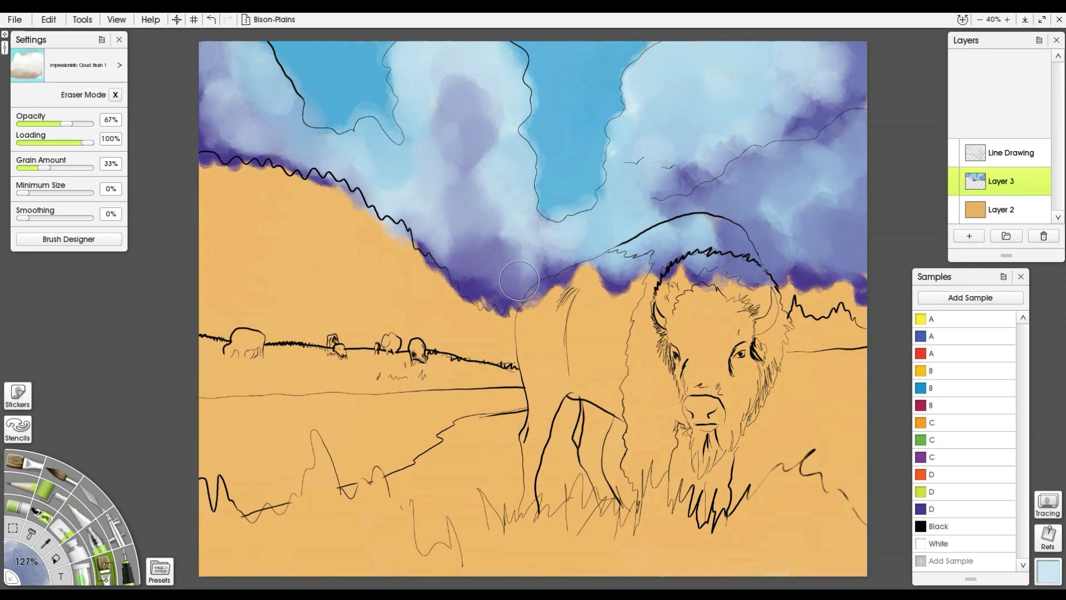
# Soften the violet clouds with pale blue on the right, above the left hill and in the column between the blue patches
pyautogui.moveTo(731, 198)
pyautogui.mouseDown()
pyautogui.moveTo(718, 218)
pyautogui.moveTo(713, 185)
pyautogui.mouseUp()
pyautogui.moveTo(854, 121)
pyautogui.mouseDown()
pyautogui.moveTo(840, 142)
pyautogui.moveTo(866, 139)
pyautogui.mouseUp()
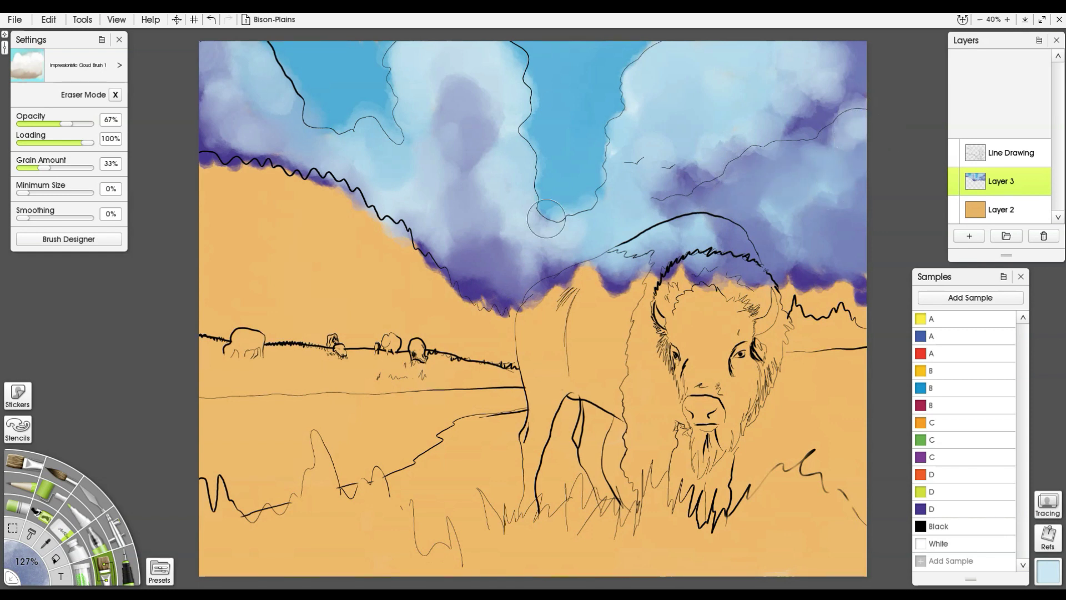
pyautogui.moveTo(264, 124)
pyautogui.mouseDown()
pyautogui.moveTo(269, 100)
pyautogui.moveTo(247, 67)
pyautogui.moveTo(223, 77)
pyautogui.mouseUp()
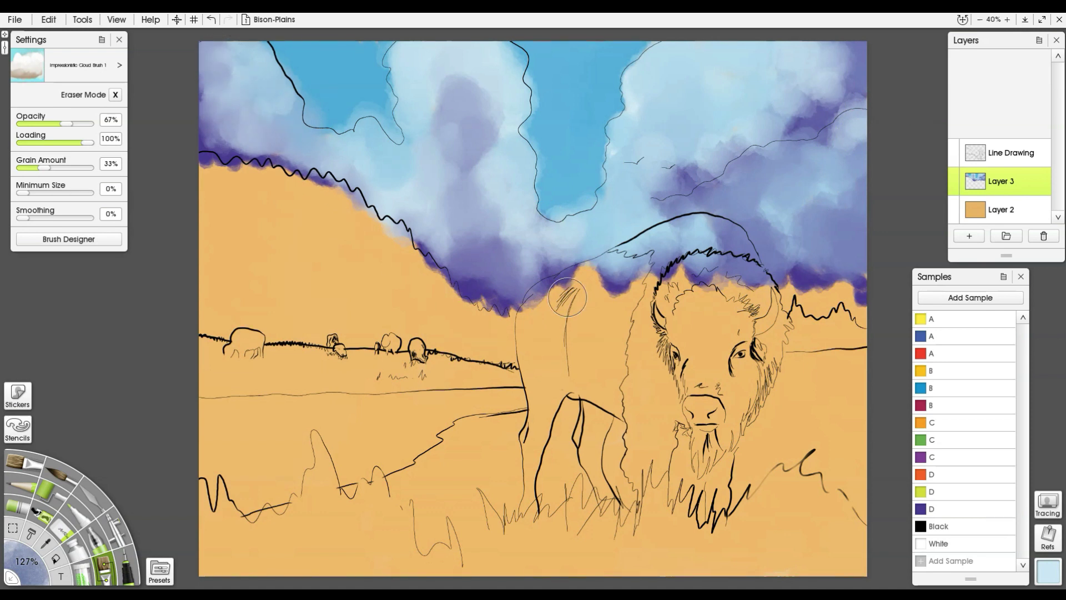
pyautogui.moveTo(485, 77)
pyautogui.mouseDown()
pyautogui.moveTo(452, 89)
pyautogui.moveTo(488, 62)
pyautogui.moveTo(492, 172)
pyautogui.moveTo(491, 142)
pyautogui.moveTo(453, 144)
pyautogui.mouseUp()
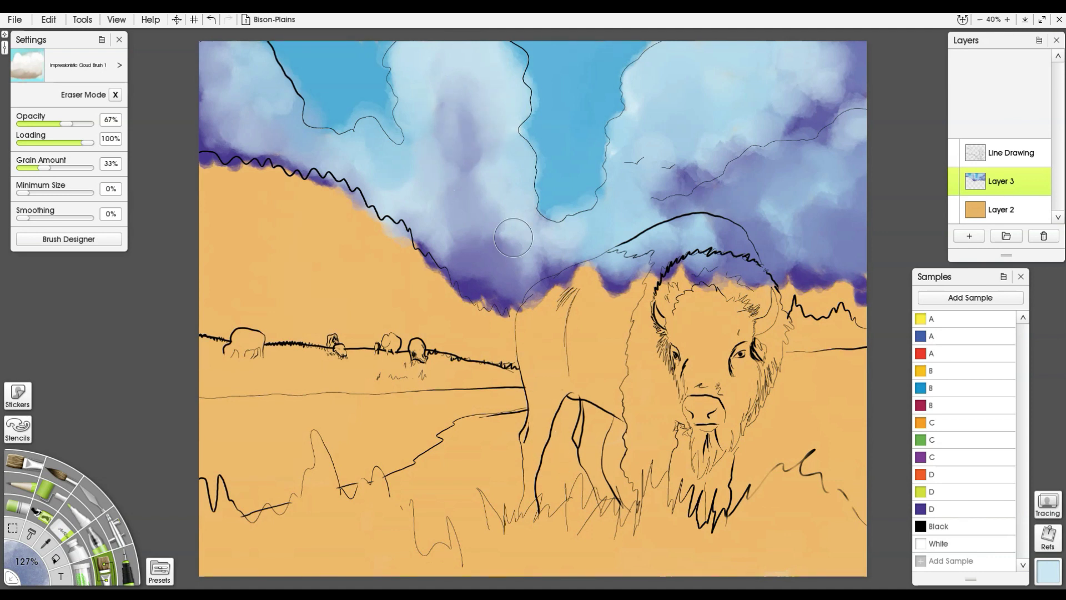
pyautogui.moveTo(759, 191)
pyautogui.mouseDown()
pyautogui.moveTo(766, 218)
pyautogui.moveTo(755, 188)
pyautogui.moveTo(725, 205)
pyautogui.moveTo(687, 205)
pyautogui.mouseUp()
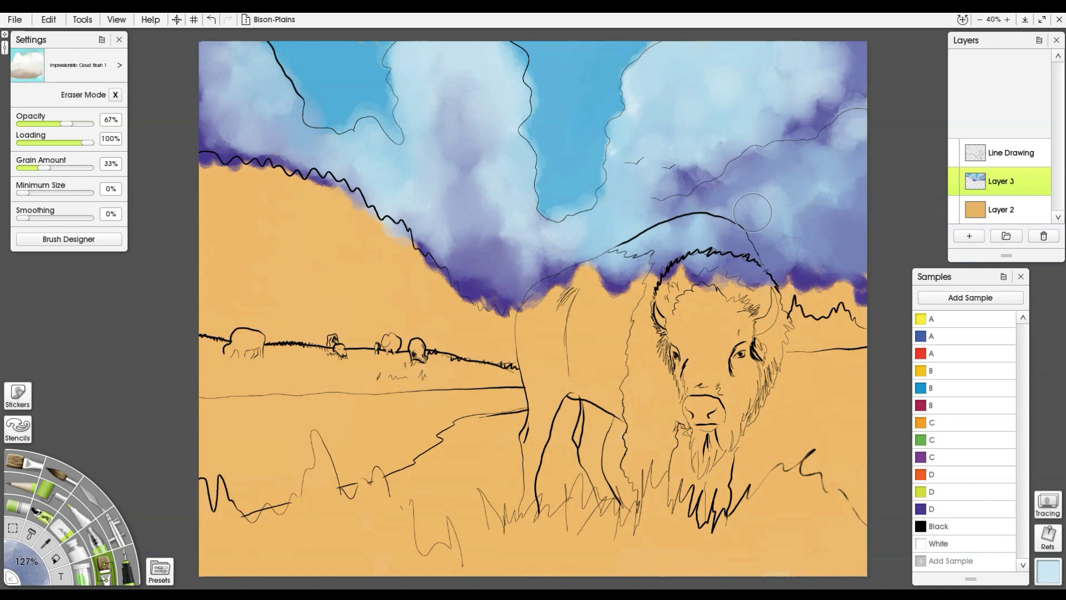
# Rename the painted sky layer as clouds and add a new layer above it
pyautogui.doubleClick(993, 182)
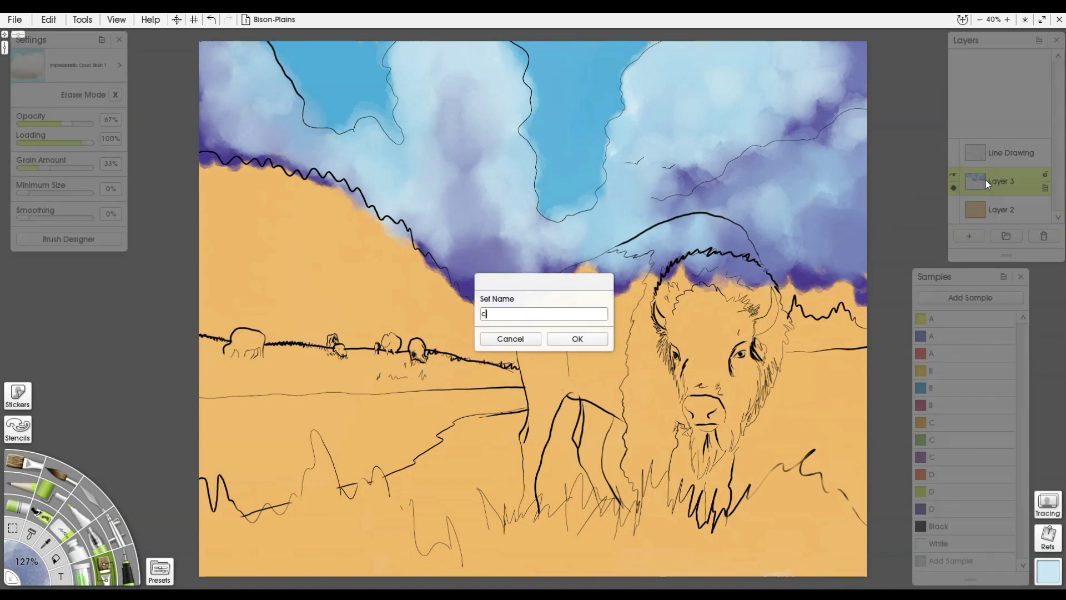
pyautogui.write('clouds')
pyautogui.press('Return')
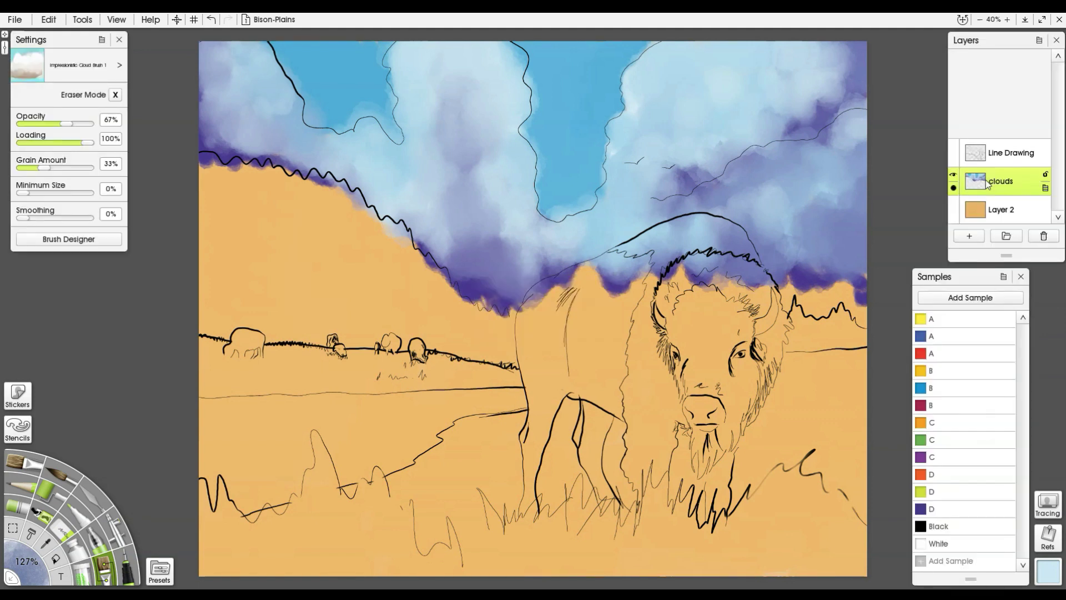
pyautogui.click(965, 237)
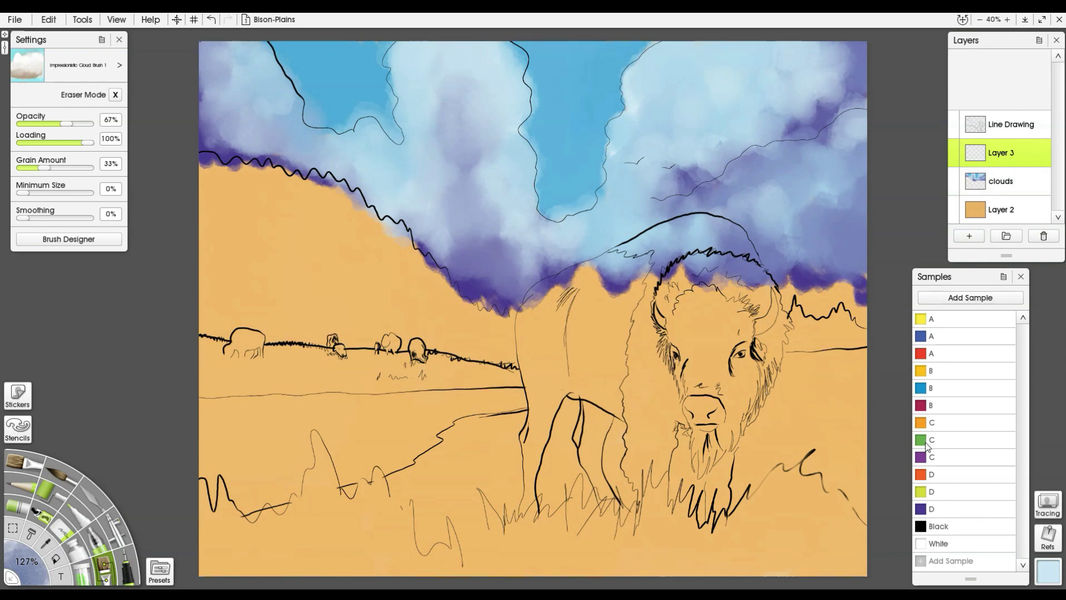
pyautogui.click(921, 440)
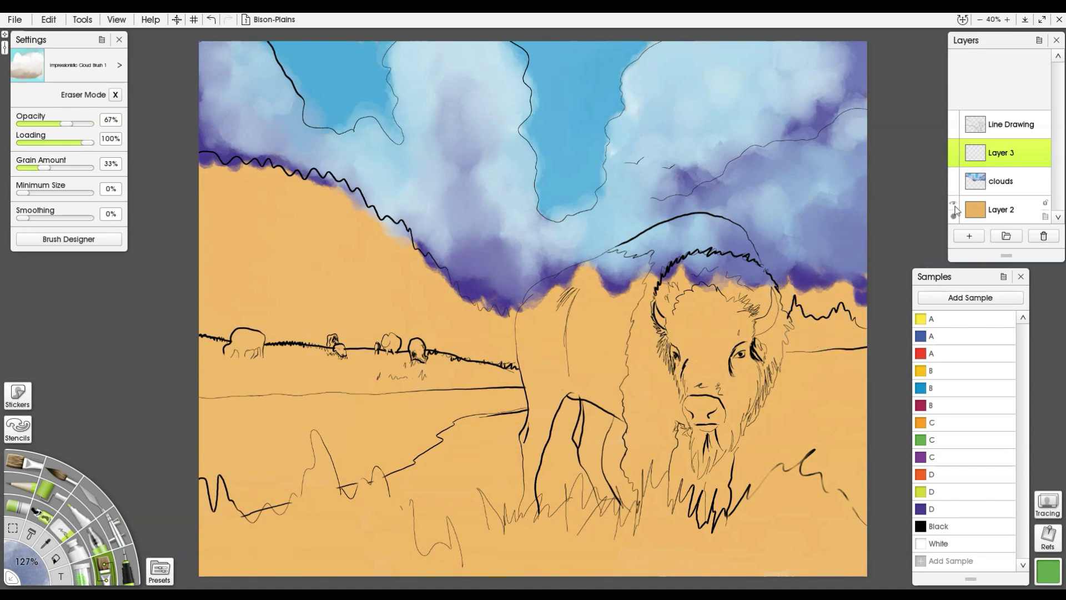
# On the clouds layer, extend the clouds down to the treeline right of the bison's head with sampled blue-violet and dark violet
pyautogui.click(974, 184)
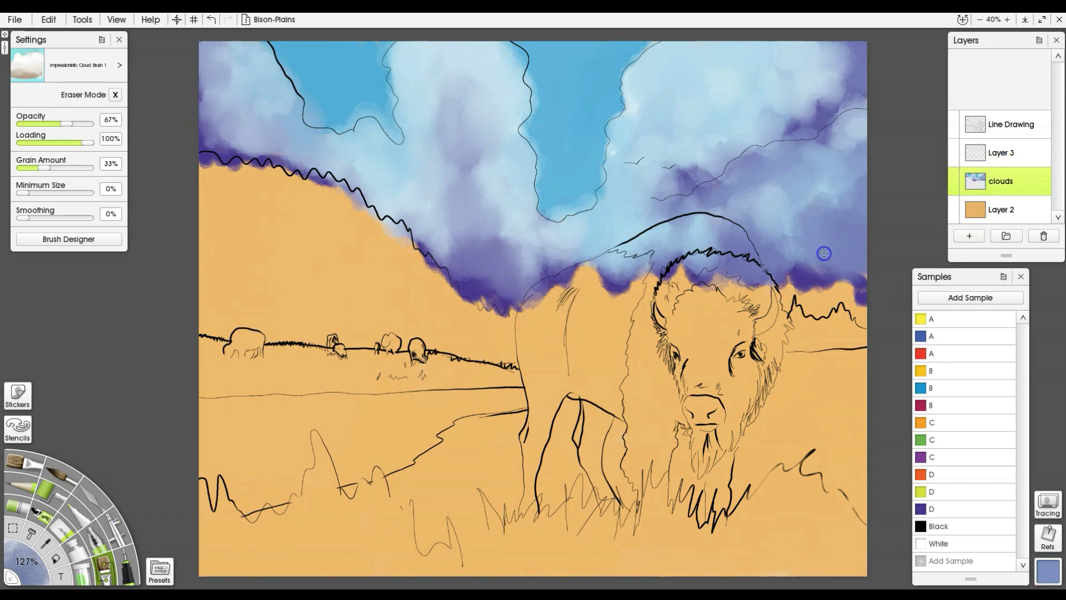
pyautogui.moveTo(824, 264)
pyautogui.mouseDown()
pyautogui.moveTo(854, 293)
pyautogui.moveTo(797, 298)
pyautogui.moveTo(881, 281)
pyautogui.mouseUp()
pyautogui.keyDown('alt'); pyautogui.click(799, 280); pyautogui.keyUp('alt')
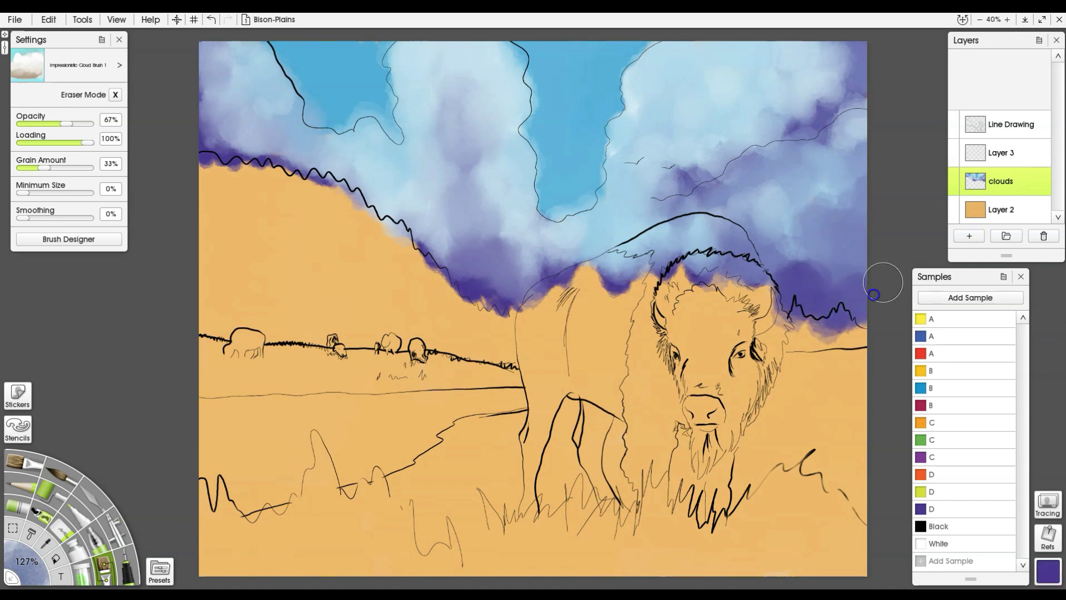
# Dab black shadow spots into the clouds at the right sky, the light central column, the hill ridge and the far left edge
pyautogui.click(919, 526)
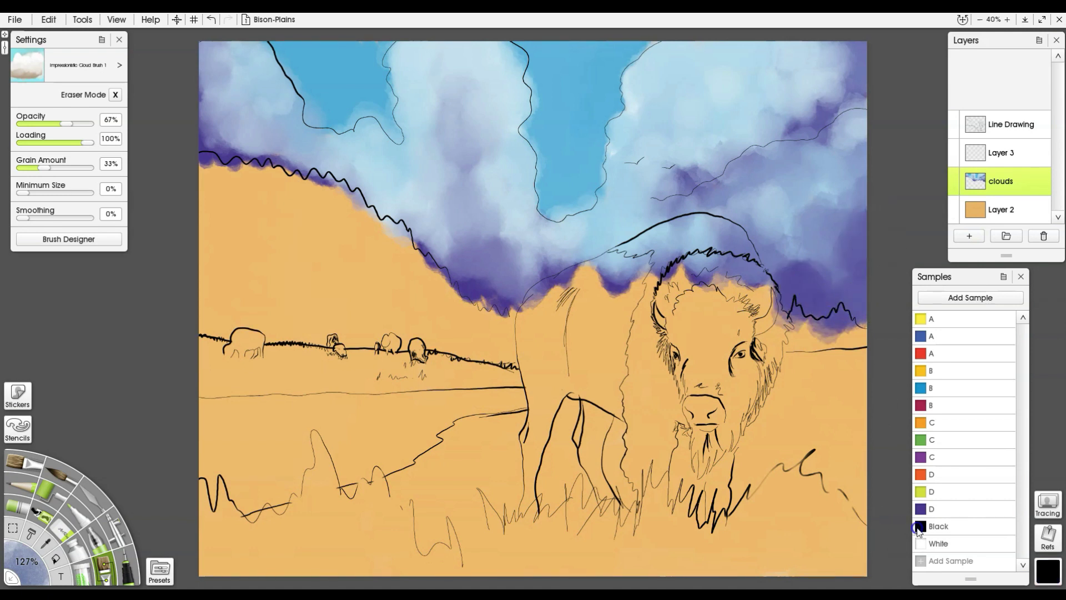
pyautogui.moveTo(835, 312)
pyautogui.mouseDown()
pyautogui.moveTo(842, 261)
pyautogui.moveTo(808, 219)
pyautogui.moveTo(821, 200)
pyautogui.mouseUp()
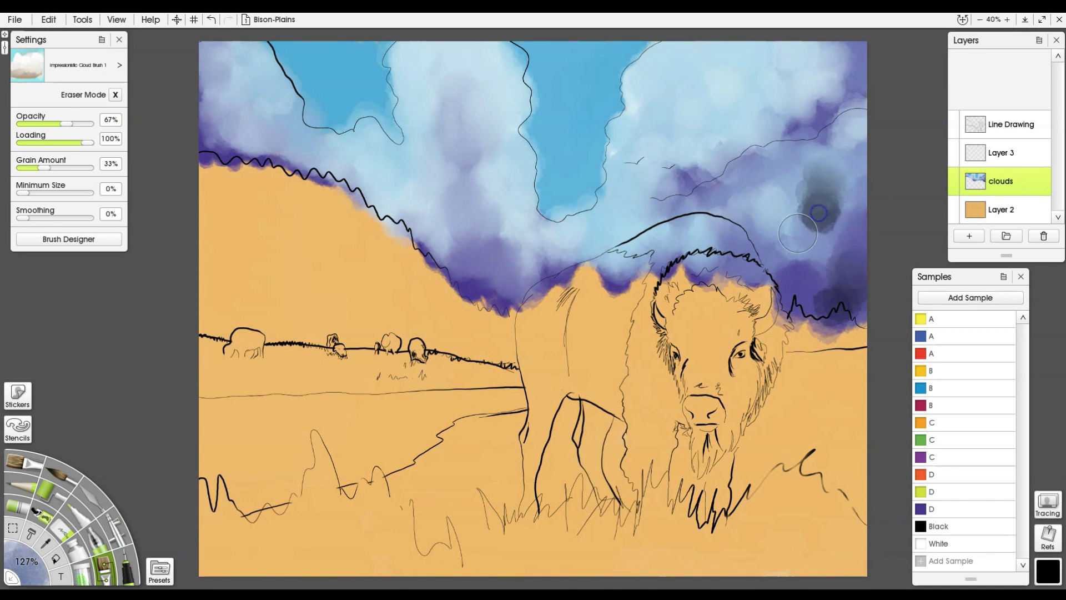
pyautogui.moveTo(484, 201); pyautogui.dragTo(472, 183)
pyautogui.moveTo(383, 178); pyautogui.dragTo(377, 192)
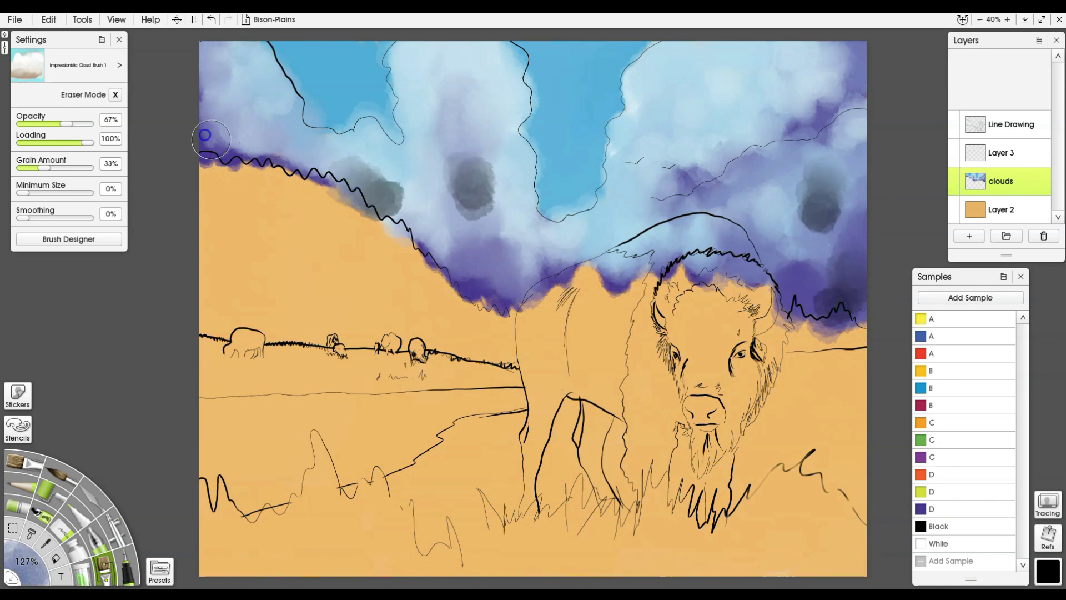
pyautogui.moveTo(210, 129); pyautogui.dragTo(214, 139)
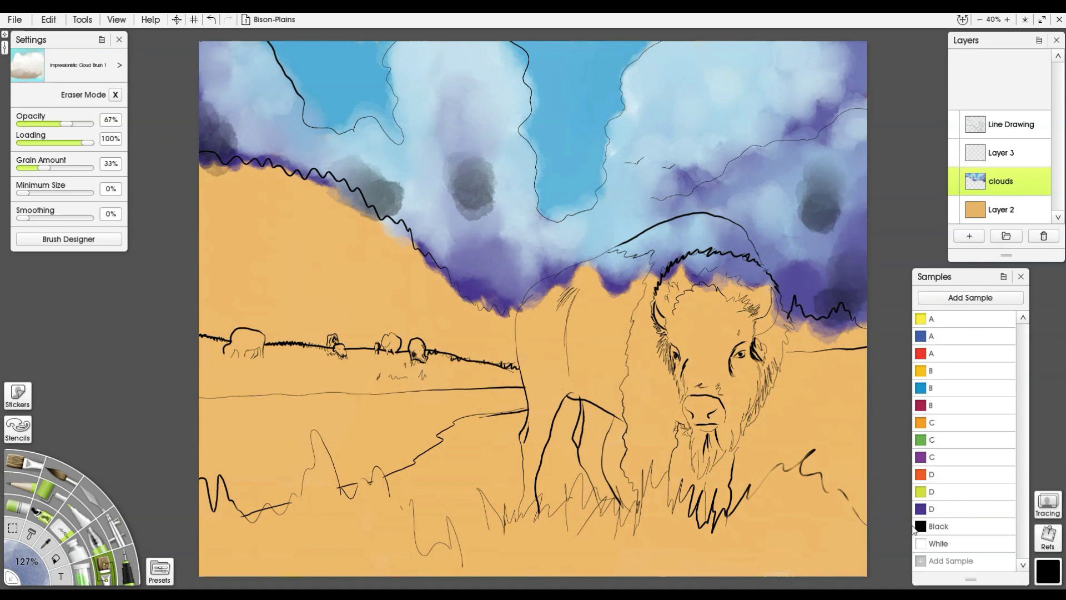
# On Layer 3, paint a small patch with the green C sample in the middle of the left hill
pyautogui.click(1032, 161)
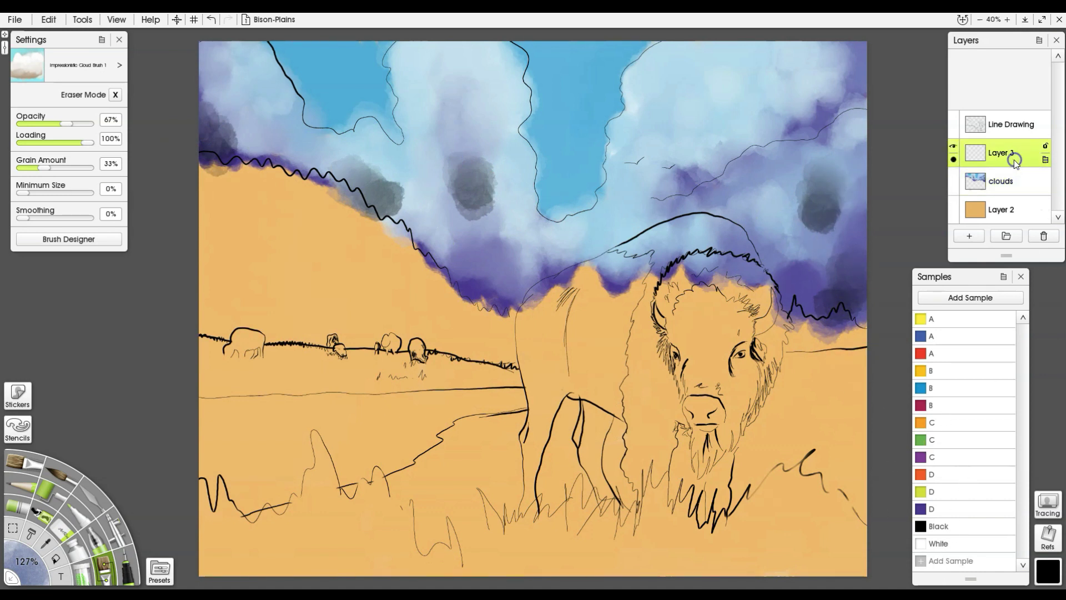
pyautogui.click(919, 439)
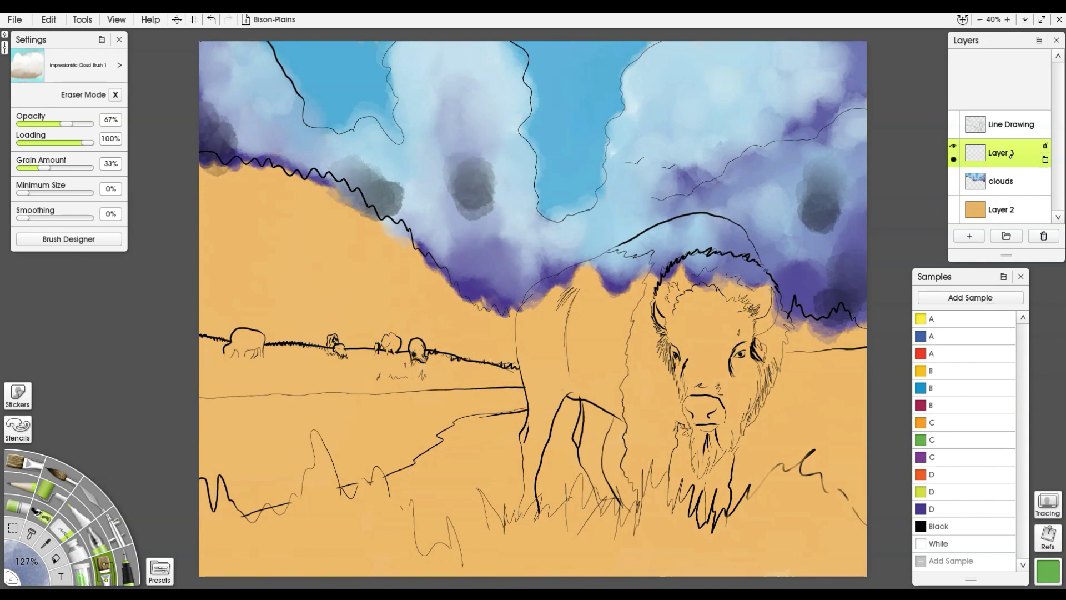
pyautogui.moveTo(422, 266)
pyautogui.mouseDown()
pyautogui.moveTo(523, 211)
pyautogui.moveTo(461, 268)
pyautogui.moveTo(553, 218)
pyautogui.moveTo(513, 241)
pyautogui.mouseUp()
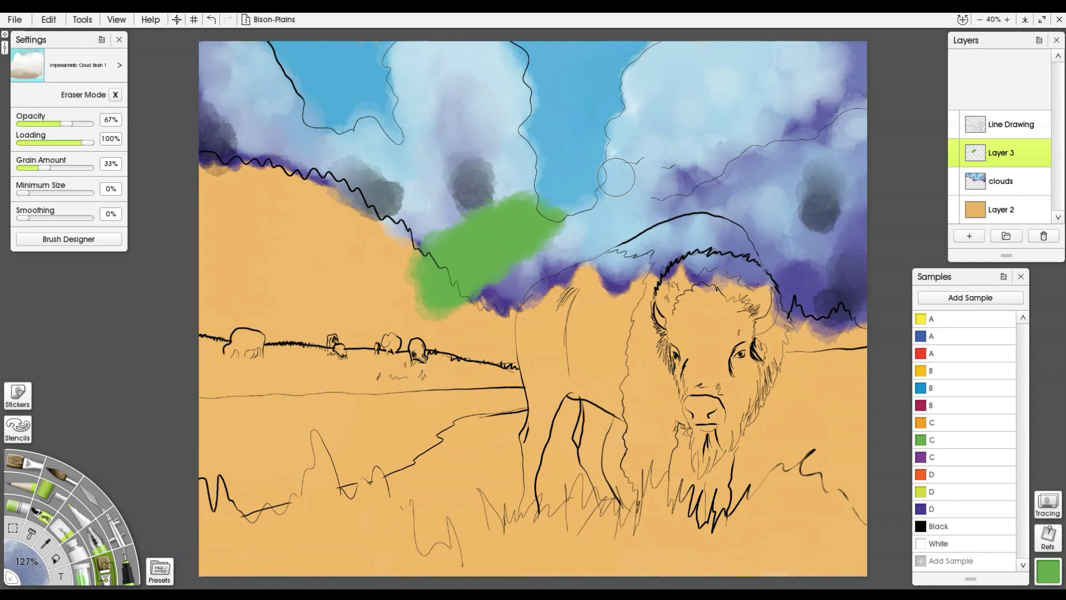
pyautogui.hotkey('ctrl', 'z')
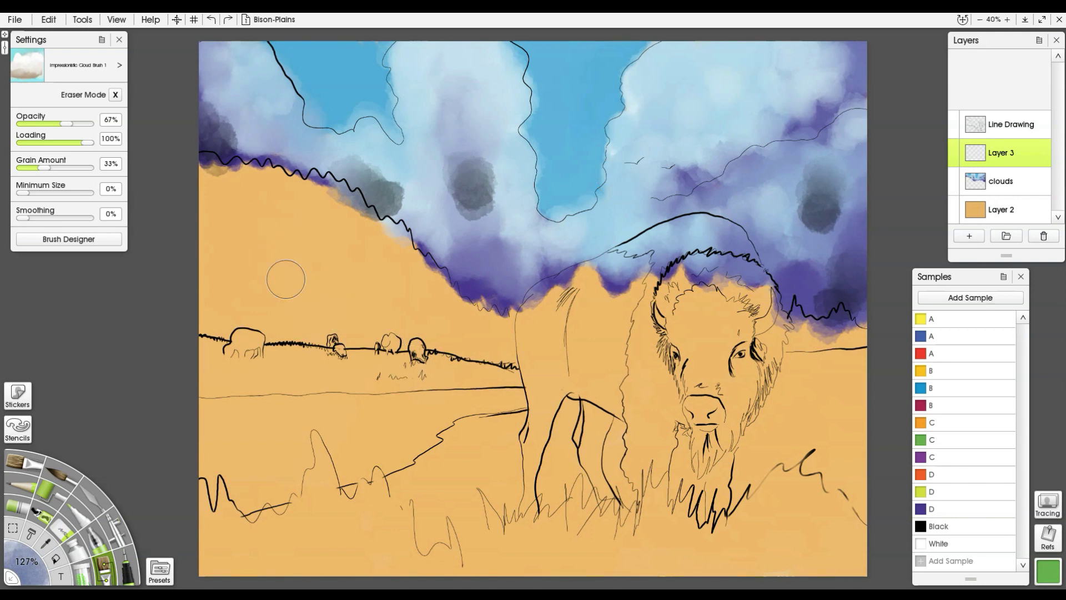
pyautogui.moveTo(280, 258)
pyautogui.mouseDown()
pyautogui.moveTo(287, 284)
pyautogui.moveTo(297, 244)
pyautogui.moveTo(333, 274)
pyautogui.mouseUp()
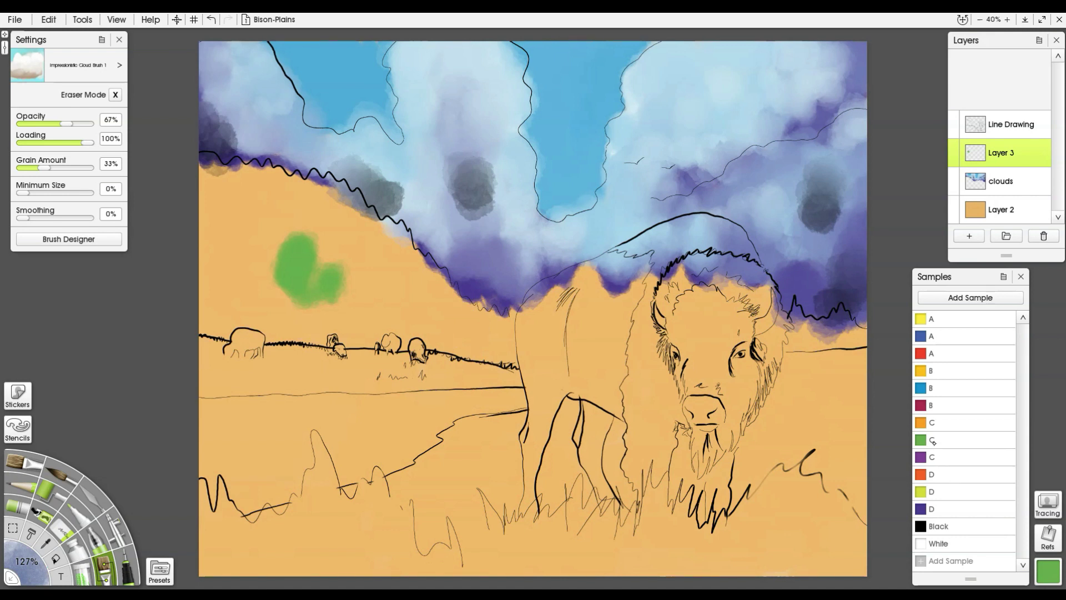
# Blend the blue A and blue-violet D samples into the green patch on the left hill
pyautogui.click(921, 338)
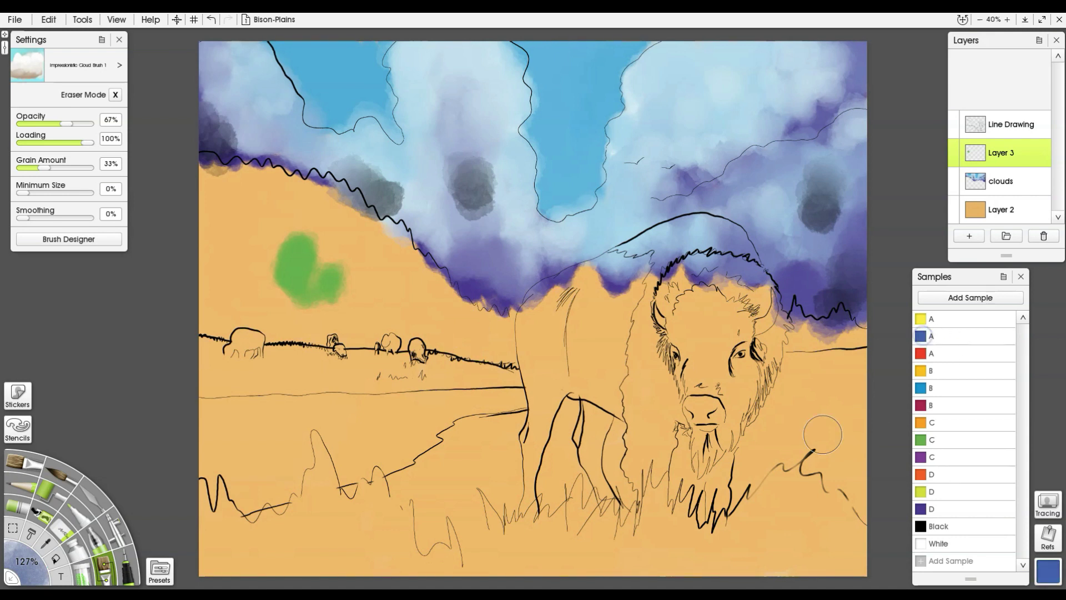
pyautogui.moveTo(294, 256)
pyautogui.mouseDown()
pyautogui.moveTo(316, 246)
pyautogui.moveTo(305, 263)
pyautogui.moveTo(323, 277)
pyautogui.moveTo(306, 244)
pyautogui.moveTo(346, 276)
pyautogui.moveTo(286, 258)
pyautogui.moveTo(289, 291)
pyautogui.moveTo(320, 278)
pyautogui.moveTo(313, 297)
pyautogui.moveTo(322, 262)
pyautogui.moveTo(326, 271)
pyautogui.moveTo(293, 246)
pyautogui.moveTo(322, 285)
pyautogui.moveTo(365, 300)
pyautogui.mouseUp()
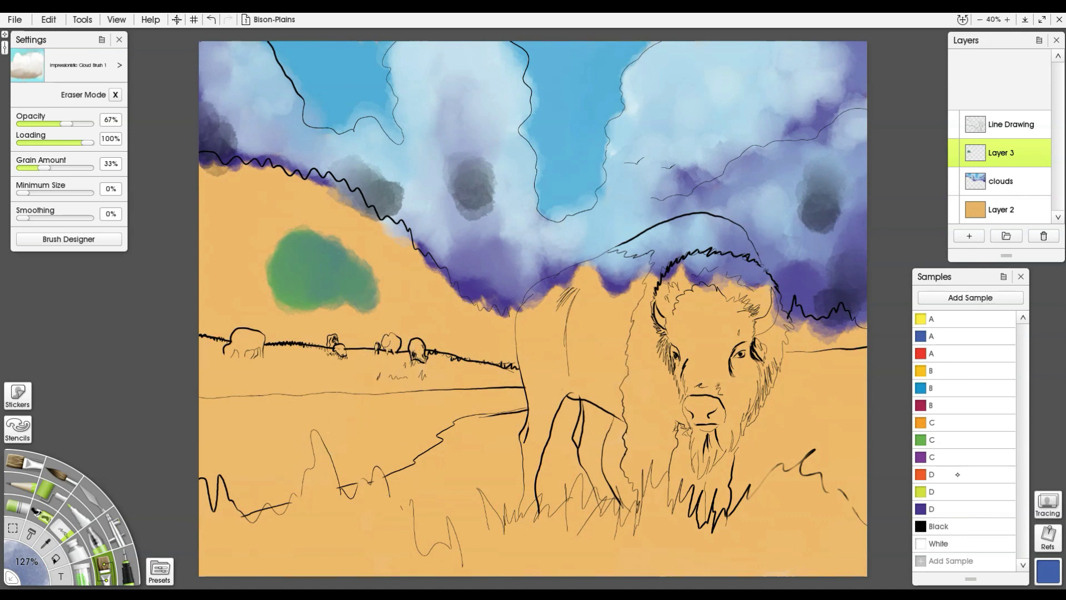
pyautogui.click(920, 510)
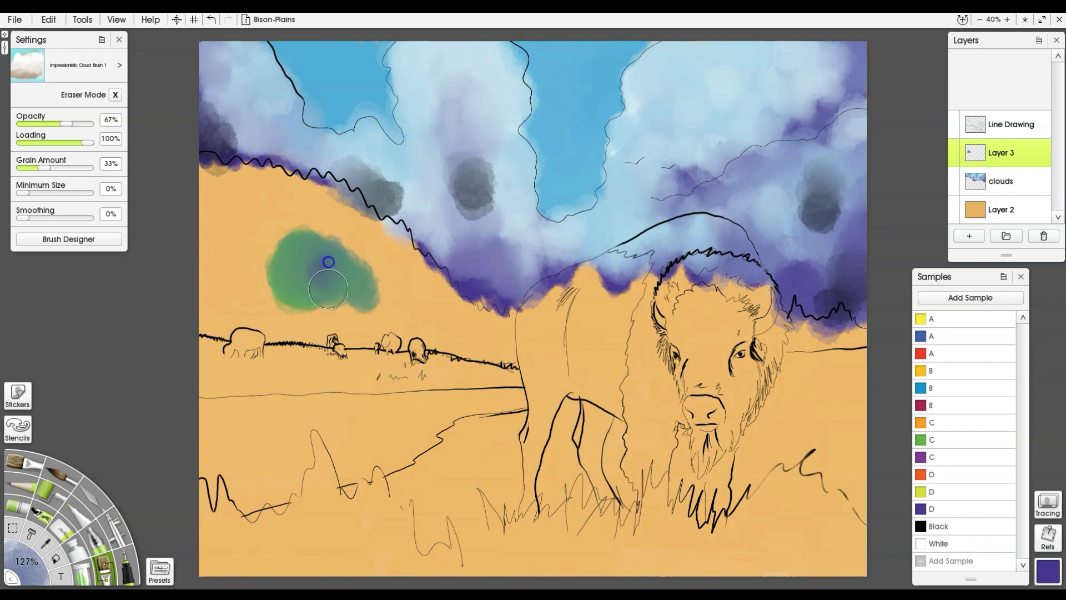
pyautogui.moveTo(327, 262); pyautogui.dragTo(359, 304)
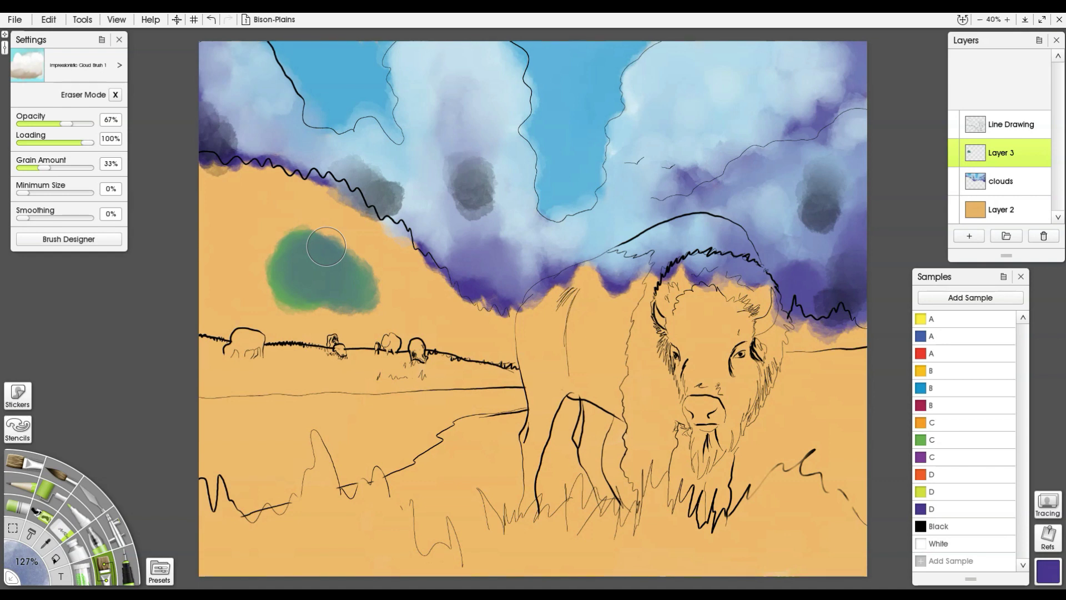
# Sample the blended blue-green to fill most of the left hill, and work the green C sample into its upper and right parts
pyautogui.keyDown('alt'); pyautogui.click(310, 294); pyautogui.keyUp('alt')
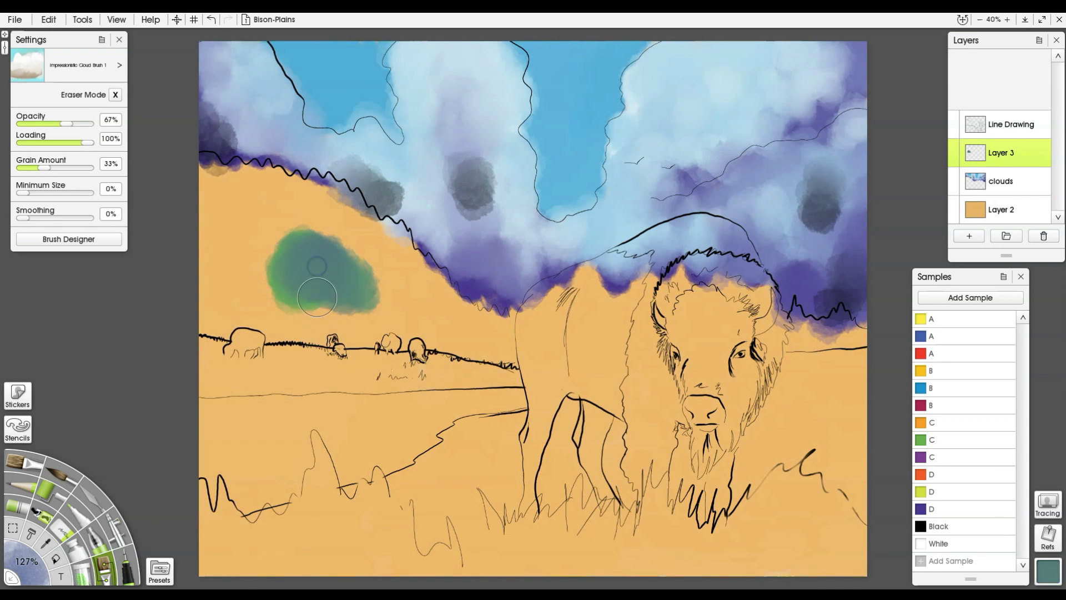
pyautogui.moveTo(257, 218)
pyautogui.mouseDown()
pyautogui.moveTo(301, 251)
pyautogui.moveTo(267, 254)
pyautogui.moveTo(302, 259)
pyautogui.moveTo(323, 292)
pyautogui.moveTo(289, 292)
pyautogui.moveTo(408, 312)
pyautogui.moveTo(365, 279)
pyautogui.moveTo(379, 275)
pyautogui.moveTo(366, 250)
pyautogui.moveTo(284, 211)
pyautogui.moveTo(215, 218)
pyautogui.moveTo(208, 300)
pyautogui.moveTo(231, 281)
pyautogui.moveTo(198, 330)
pyautogui.moveTo(245, 307)
pyautogui.moveTo(307, 341)
pyautogui.moveTo(364, 328)
pyautogui.moveTo(364, 311)
pyautogui.moveTo(394, 337)
pyautogui.mouseUp()
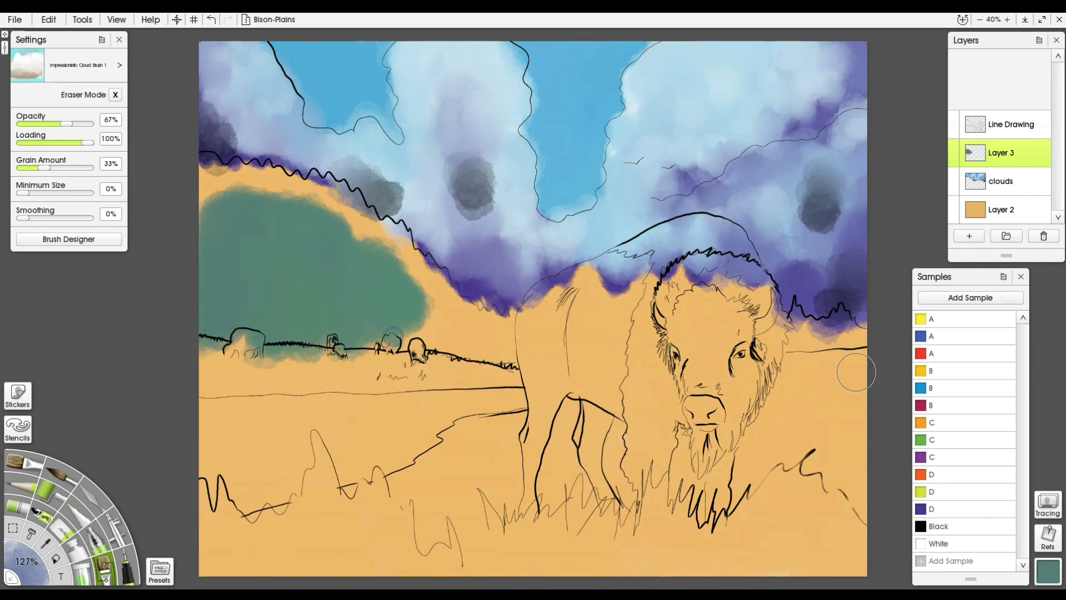
pyautogui.click(933, 439)
pyautogui.moveTo(352, 292)
pyautogui.mouseDown()
pyautogui.moveTo(368, 314)
pyautogui.moveTo(430, 310)
pyautogui.moveTo(367, 311)
pyautogui.moveTo(249, 226)
pyautogui.moveTo(235, 235)
pyautogui.moveTo(228, 205)
pyautogui.moveTo(250, 238)
pyautogui.moveTo(222, 193)
pyautogui.moveTo(319, 290)
pyautogui.moveTo(288, 311)
pyautogui.moveTo(302, 211)
pyautogui.moveTo(357, 260)
pyautogui.mouseUp()
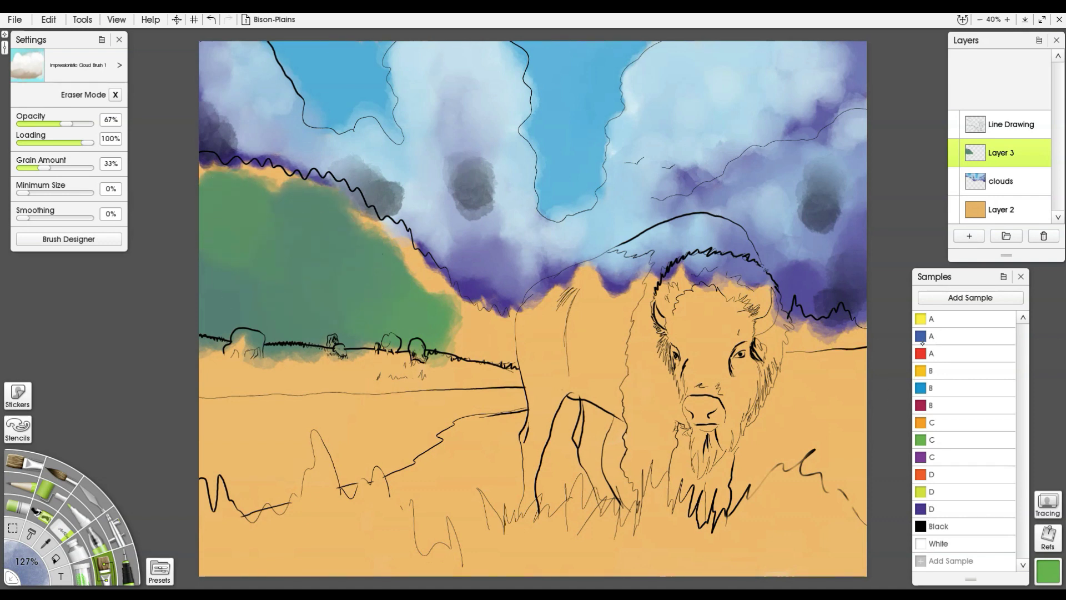
# Blend the yellow A sample into the green on the right slope and upper part of the left hill
pyautogui.click(920, 318)
pyautogui.moveTo(395, 322)
pyautogui.mouseDown()
pyautogui.moveTo(388, 295)
pyautogui.moveTo(367, 279)
pyautogui.moveTo(406, 291)
pyautogui.moveTo(416, 280)
pyautogui.moveTo(455, 305)
pyautogui.mouseUp()
pyautogui.moveTo(334, 250)
pyautogui.mouseDown()
pyautogui.moveTo(362, 239)
pyautogui.moveTo(324, 224)
pyautogui.moveTo(336, 211)
pyautogui.moveTo(351, 216)
pyautogui.moveTo(330, 231)
pyautogui.moveTo(362, 206)
pyautogui.moveTo(383, 230)
pyautogui.moveTo(346, 224)
pyautogui.moveTo(310, 196)
pyautogui.moveTo(286, 219)
pyautogui.moveTo(291, 203)
pyautogui.moveTo(262, 175)
pyautogui.moveTo(230, 192)
pyautogui.moveTo(228, 219)
pyautogui.mouseUp()
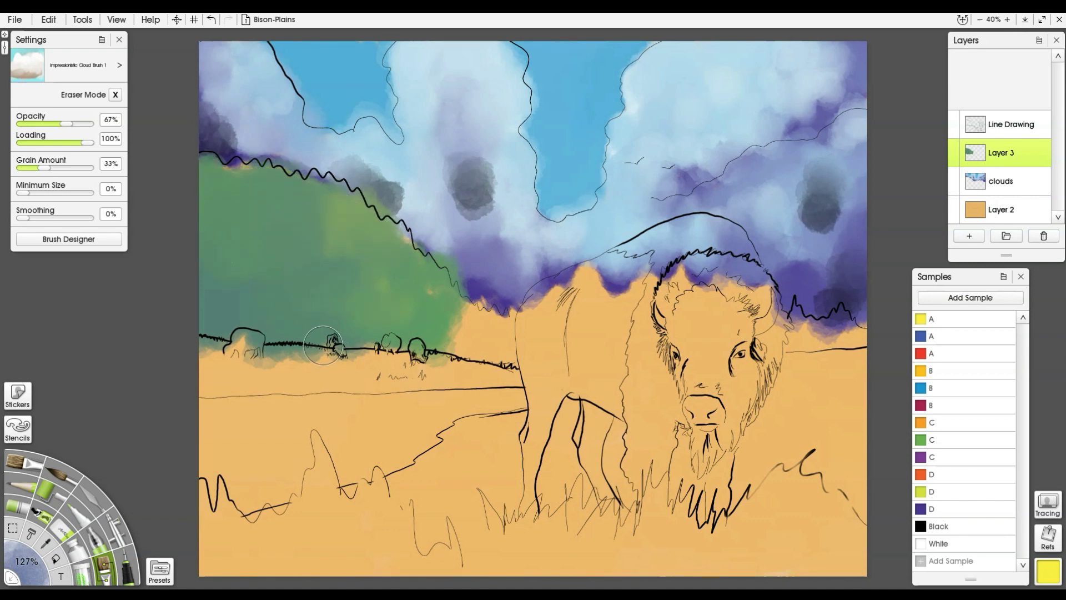
# Sample the hill's blue-green and fill the slope up to the ridge and the bison's rump, plus the treeline right of its head
pyautogui.keyDown('alt'); pyautogui.click(303, 326); pyautogui.keyUp('alt')
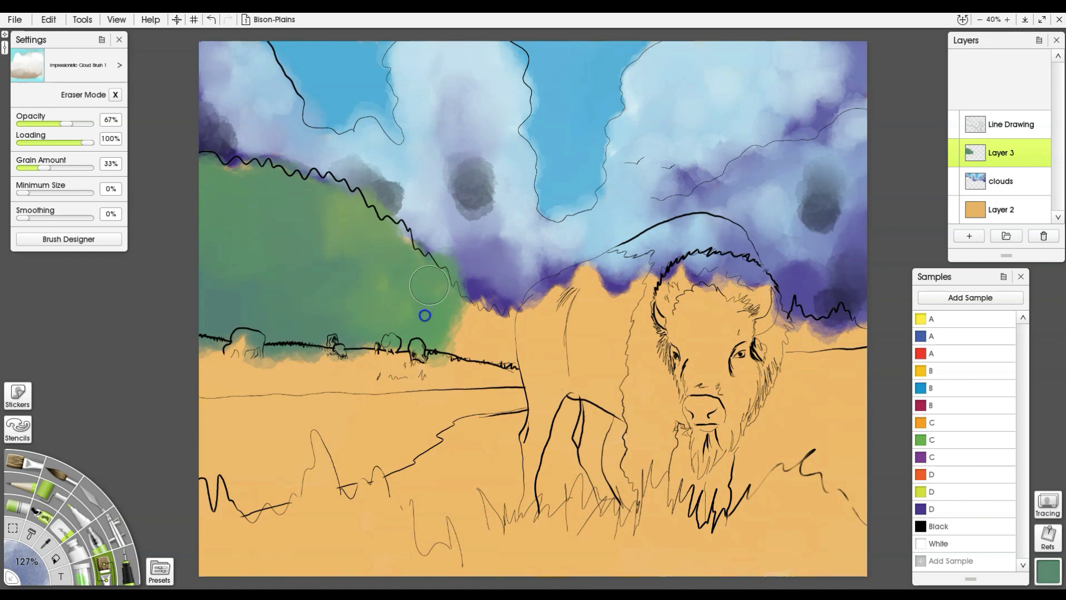
pyautogui.moveTo(461, 329)
pyautogui.mouseDown()
pyautogui.moveTo(493, 311)
pyautogui.moveTo(507, 340)
pyautogui.moveTo(457, 343)
pyautogui.moveTo(446, 316)
pyautogui.mouseUp()
pyautogui.moveTo(417, 254); pyautogui.dragTo(383, 252)
pyautogui.moveTo(255, 172); pyautogui.dragTo(227, 185)
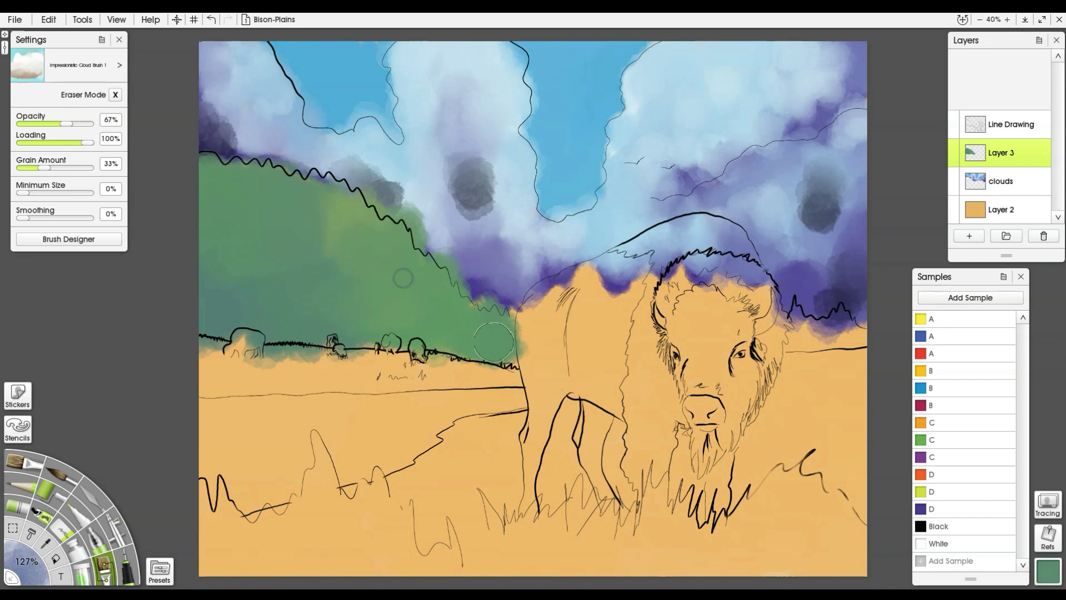
pyautogui.moveTo(788, 344)
pyautogui.mouseDown()
pyautogui.moveTo(796, 322)
pyautogui.moveTo(803, 340)
pyautogui.moveTo(835, 318)
pyautogui.moveTo(850, 346)
pyautogui.moveTo(863, 325)
pyautogui.mouseUp()
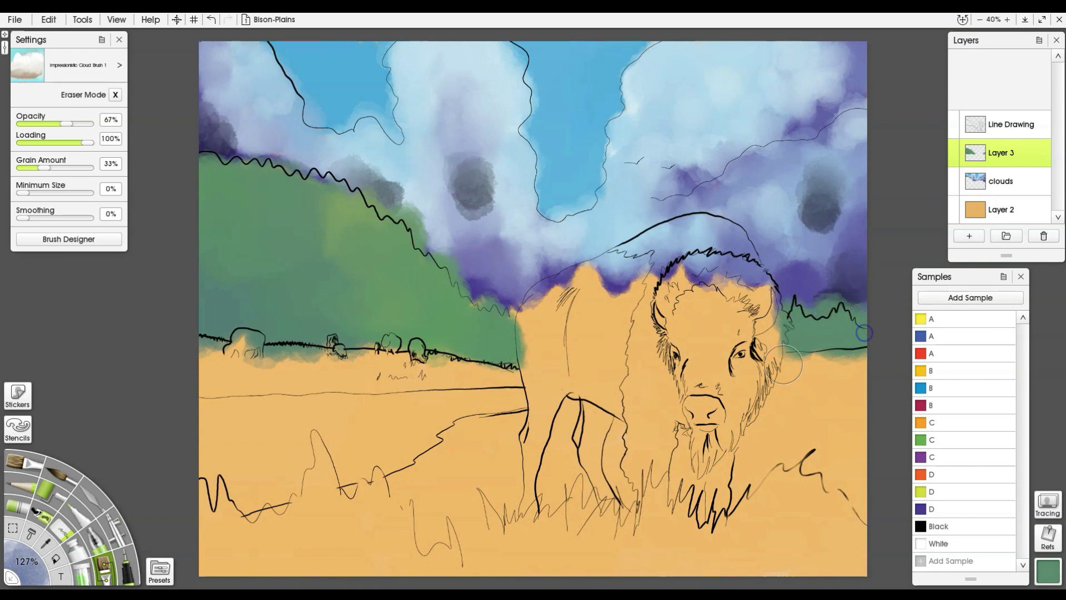
pyautogui.moveTo(514, 345)
pyautogui.mouseDown()
pyautogui.moveTo(504, 340)
pyautogui.moveTo(504, 311)
pyautogui.moveTo(483, 306)
pyautogui.moveTo(477, 334)
pyautogui.moveTo(501, 350)
pyautogui.mouseUp()
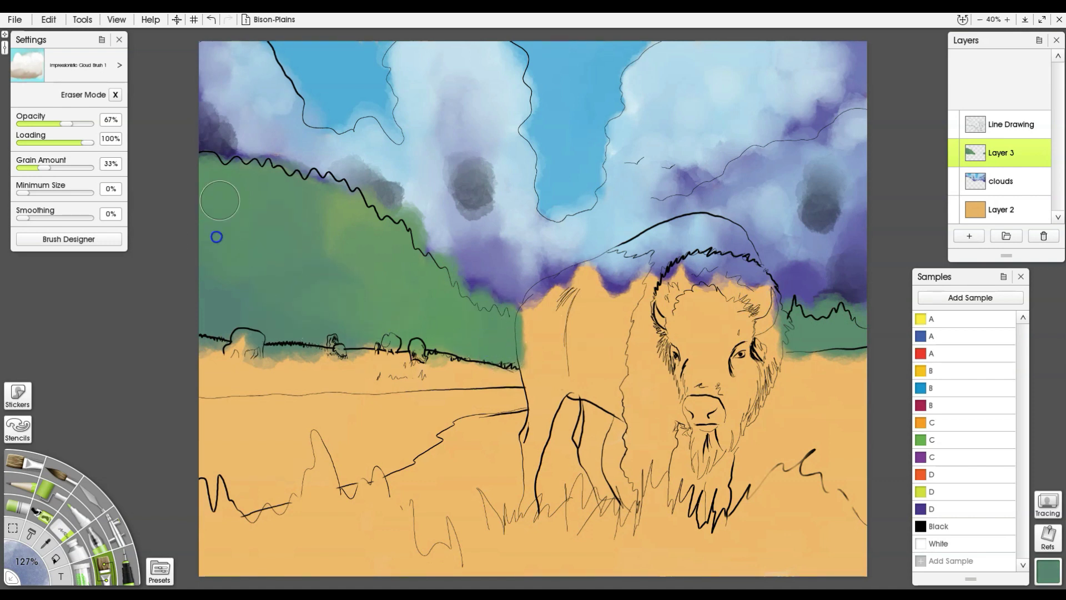
# Blend a black dab into the green on the left hill and sample the resulting dark green
pyautogui.click(920, 526)
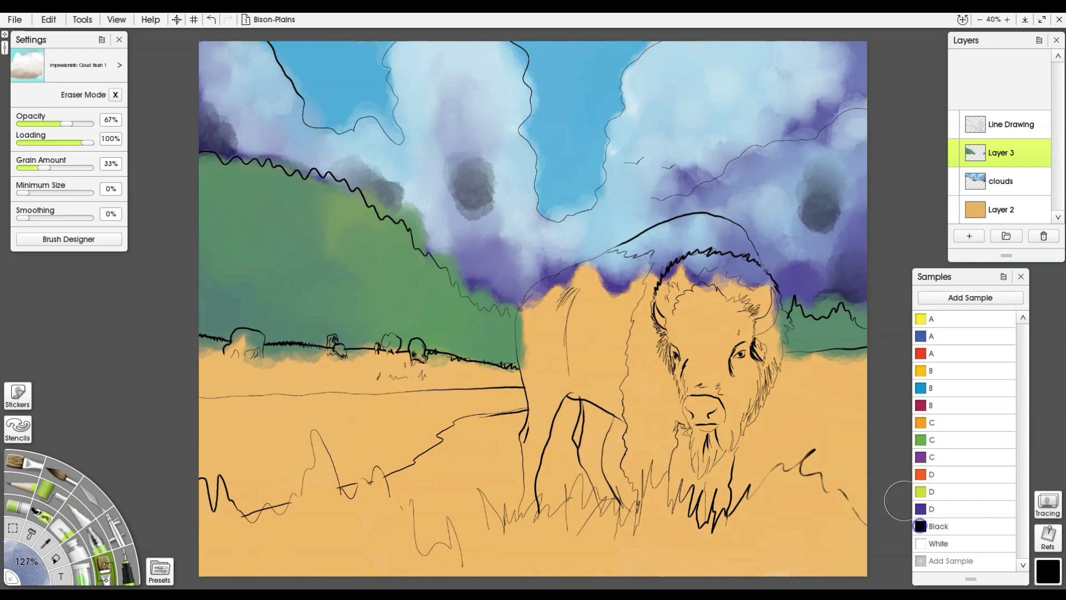
pyautogui.moveTo(239, 261); pyautogui.dragTo(245, 282)
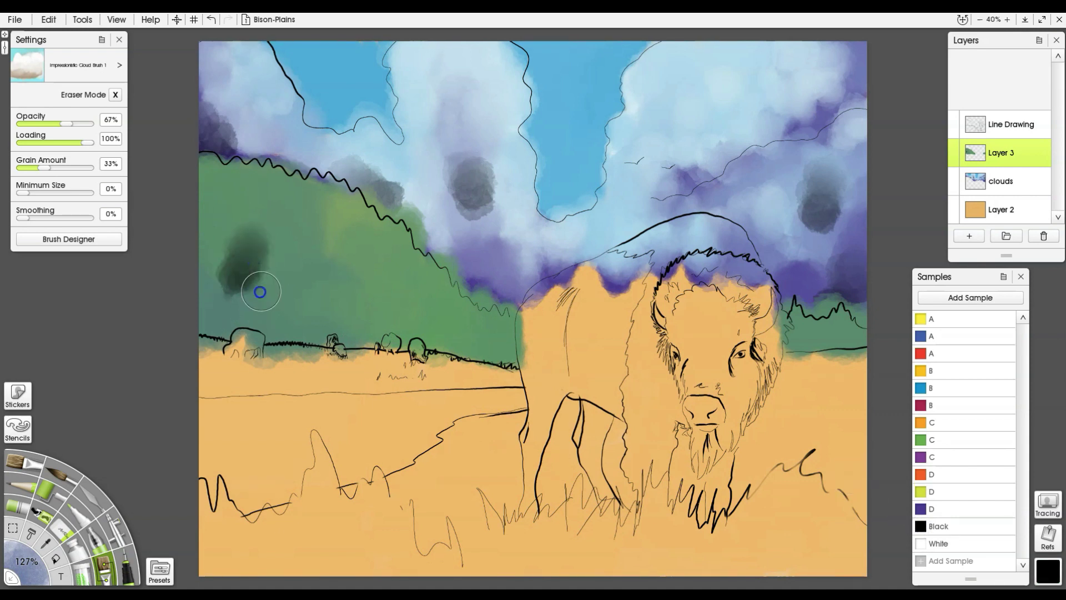
pyautogui.keyDown('alt'); pyautogui.click(253, 273); pyautogui.keyUp('alt')
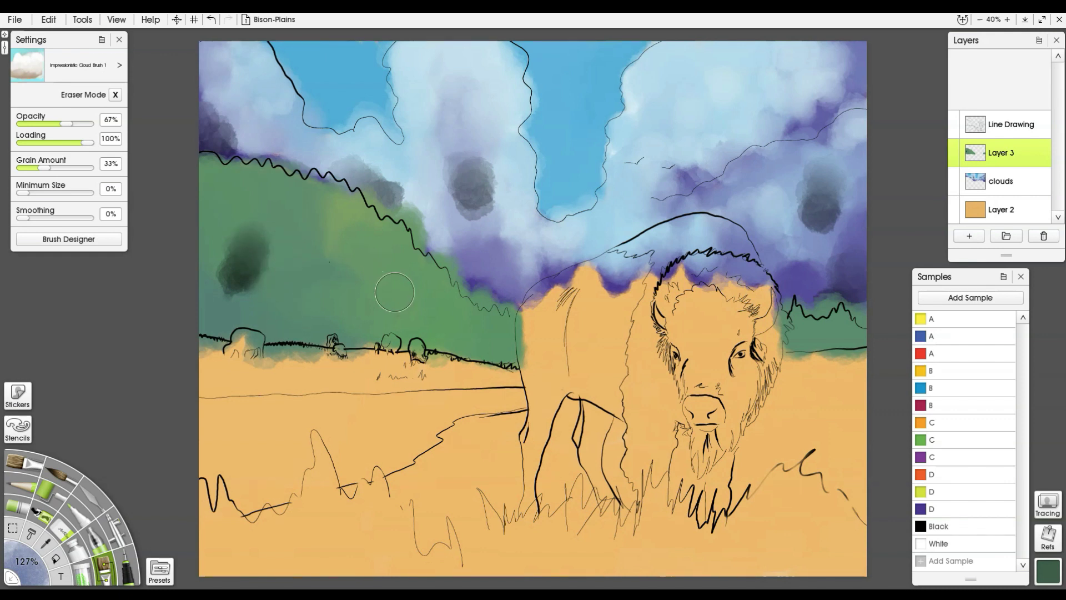
# Undo the dark dabs on the left hill, and shade its left side and base with the sampled dark green
pyautogui.hotkey('ctrl', 'z')
pyautogui.hotkey('ctrl', 'z')
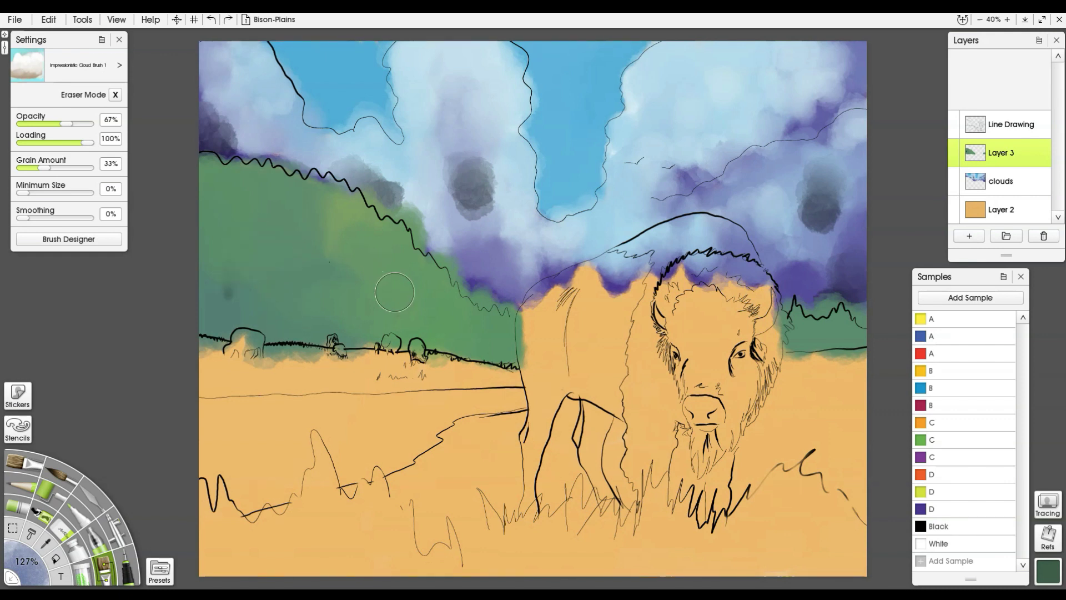
pyautogui.moveTo(221, 289)
pyautogui.mouseDown()
pyautogui.moveTo(239, 274)
pyautogui.moveTo(215, 282)
pyautogui.moveTo(223, 291)
pyautogui.moveTo(215, 227)
pyautogui.moveTo(226, 260)
pyautogui.moveTo(287, 313)
pyautogui.moveTo(269, 311)
pyautogui.moveTo(318, 324)
pyautogui.moveTo(291, 262)
pyautogui.moveTo(277, 338)
pyautogui.moveTo(346, 324)
pyautogui.moveTo(391, 338)
pyautogui.moveTo(411, 331)
pyautogui.moveTo(353, 317)
pyautogui.mouseUp()
pyautogui.moveTo(261, 244)
pyautogui.mouseDown()
pyautogui.moveTo(235, 243)
pyautogui.moveTo(220, 220)
pyautogui.moveTo(236, 215)
pyautogui.moveTo(258, 241)
pyautogui.moveTo(245, 268)
pyautogui.mouseUp()
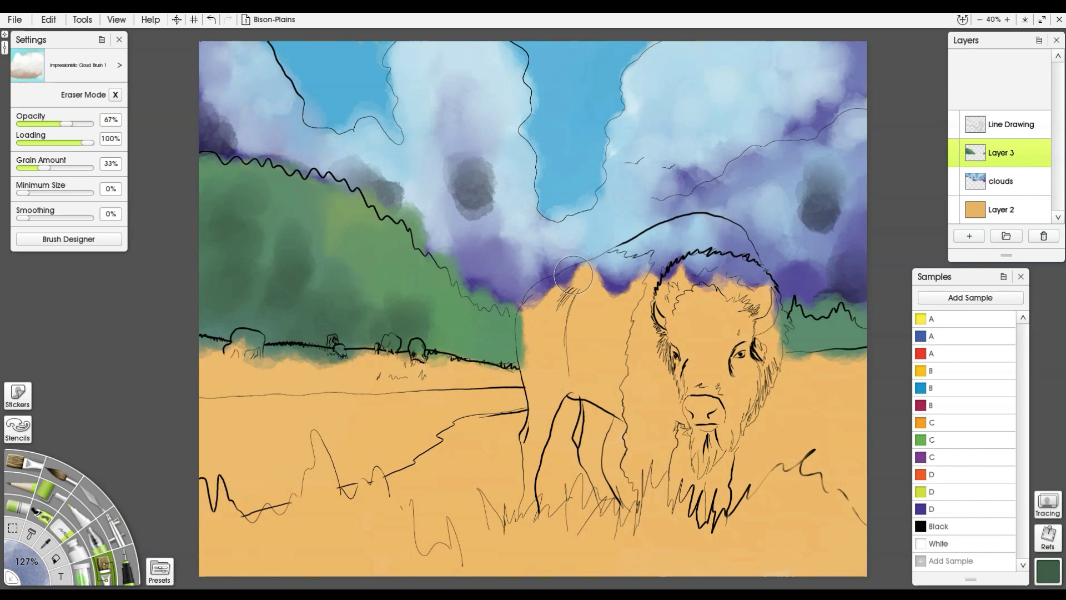
pyautogui.moveTo(681, 61)
pyautogui.mouseDown()
pyautogui.moveTo(654, 99)
pyautogui.moveTo(671, 81)
pyautogui.mouseUp()
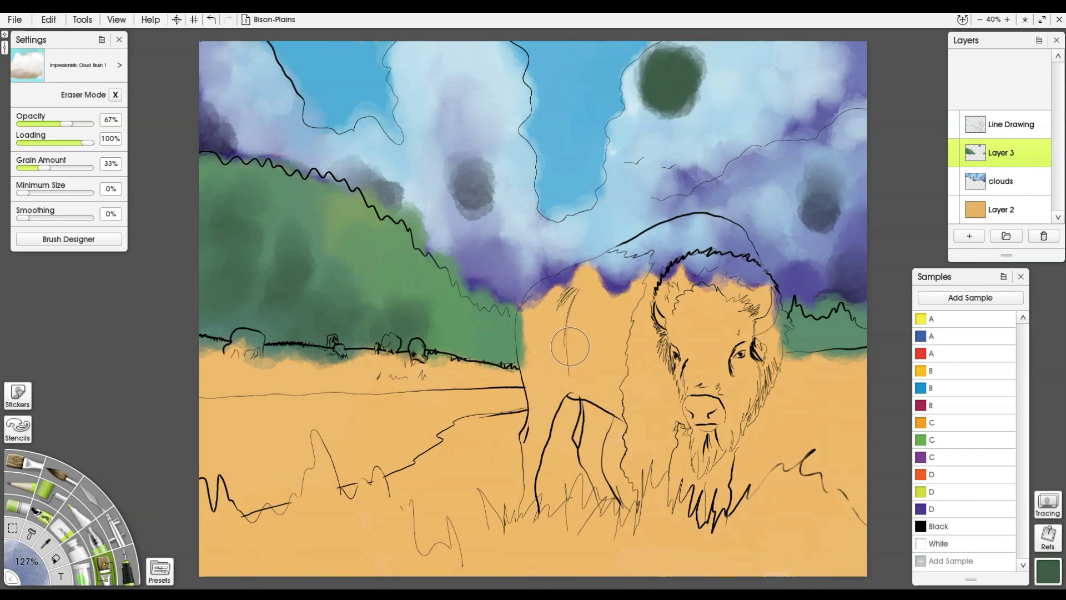
pyautogui.hotkey('ctrl', 'z')
# Blend the dark green shadows across the left hill, softening them with a mid green sampled from its middle
pyautogui.moveTo(427, 335)
pyautogui.mouseDown()
pyautogui.moveTo(502, 355)
pyautogui.moveTo(454, 347)
pyautogui.moveTo(484, 349)
pyautogui.moveTo(427, 332)
pyautogui.moveTo(390, 299)
pyautogui.moveTo(348, 314)
pyautogui.moveTo(306, 275)
pyautogui.moveTo(289, 223)
pyautogui.moveTo(253, 209)
pyautogui.moveTo(217, 262)
pyautogui.moveTo(227, 233)
pyautogui.moveTo(277, 293)
pyautogui.moveTo(335, 278)
pyautogui.moveTo(247, 266)
pyautogui.mouseUp()
pyautogui.moveTo(318, 207); pyautogui.dragTo(326, 268)
pyautogui.keyDown('alt'); pyautogui.click(312, 238); pyautogui.keyUp('alt')
pyautogui.moveTo(312, 205)
pyautogui.mouseDown()
pyautogui.moveTo(290, 267)
pyautogui.moveTo(324, 228)
pyautogui.moveTo(350, 227)
pyautogui.mouseUp()
pyautogui.moveTo(334, 290)
pyautogui.mouseDown()
pyautogui.moveTo(273, 196)
pyautogui.moveTo(240, 183)
pyautogui.moveTo(194, 228)
pyautogui.mouseUp()
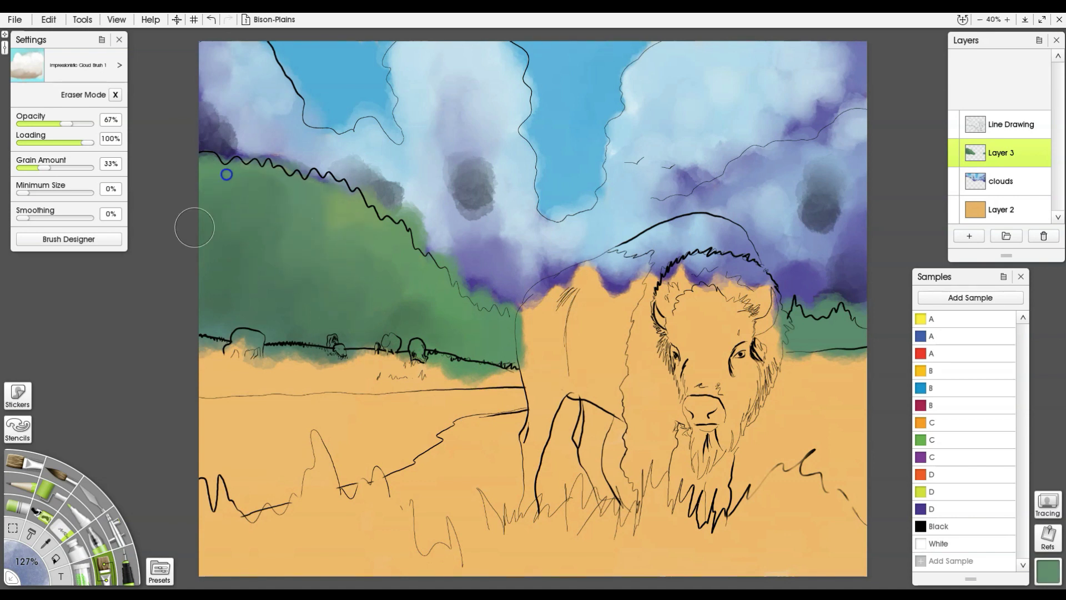
# Sample lighter greens from the hill and blend them into its middle, its lower right slope and the treeline right of the bison's head
pyautogui.keyDown('alt'); pyautogui.click(347, 221); pyautogui.keyUp('alt')
pyautogui.moveTo(376, 300)
pyautogui.mouseDown()
pyautogui.moveTo(394, 283)
pyautogui.moveTo(413, 305)
pyautogui.mouseUp()
pyautogui.moveTo(428, 293); pyautogui.dragTo(463, 335)
pyautogui.moveTo(473, 333); pyautogui.dragTo(495, 353)
pyautogui.moveTo(315, 262)
pyautogui.mouseDown()
pyautogui.moveTo(265, 239)
pyautogui.moveTo(230, 268)
pyautogui.moveTo(212, 256)
pyautogui.moveTo(292, 280)
pyautogui.moveTo(290, 265)
pyautogui.moveTo(236, 235)
pyautogui.moveTo(311, 276)
pyautogui.moveTo(395, 261)
pyautogui.mouseUp()
pyautogui.keyDown('alt'); pyautogui.click(306, 236); pyautogui.keyUp('alt')
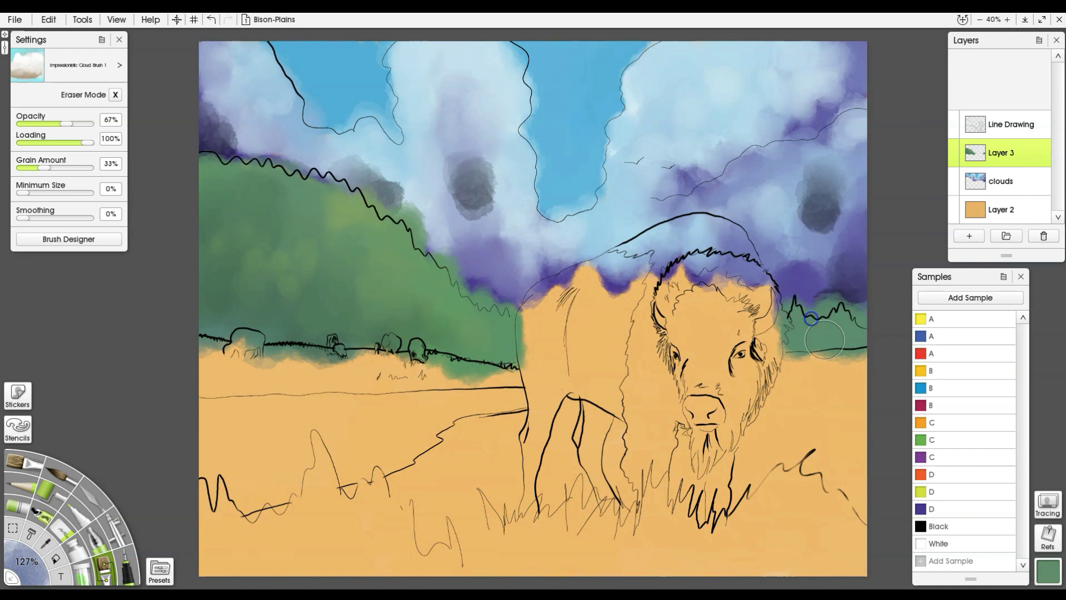
pyautogui.keyDown('alt'); pyautogui.click(357, 204); pyautogui.keyUp('alt')
pyautogui.moveTo(829, 313)
pyautogui.mouseDown()
pyautogui.moveTo(852, 340)
pyautogui.moveTo(789, 351)
pyautogui.moveTo(815, 348)
pyautogui.moveTo(818, 324)
pyautogui.mouseUp()
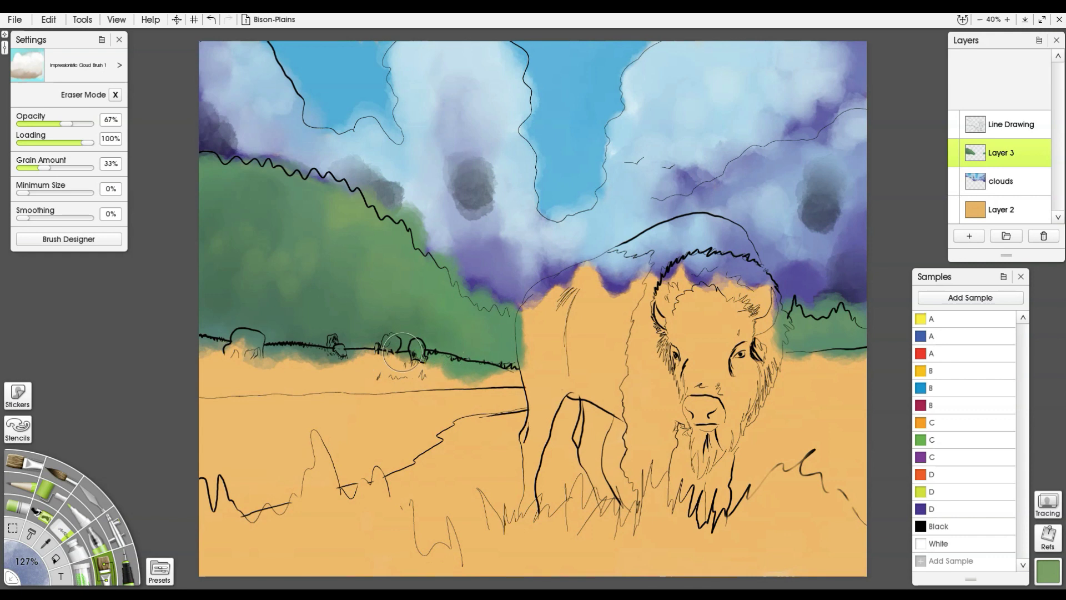
# On a new layer above Layer 3, paint the grassy far bank below the left hill in yellow B blended with sampled hill greens into olive
pyautogui.click(923, 372)
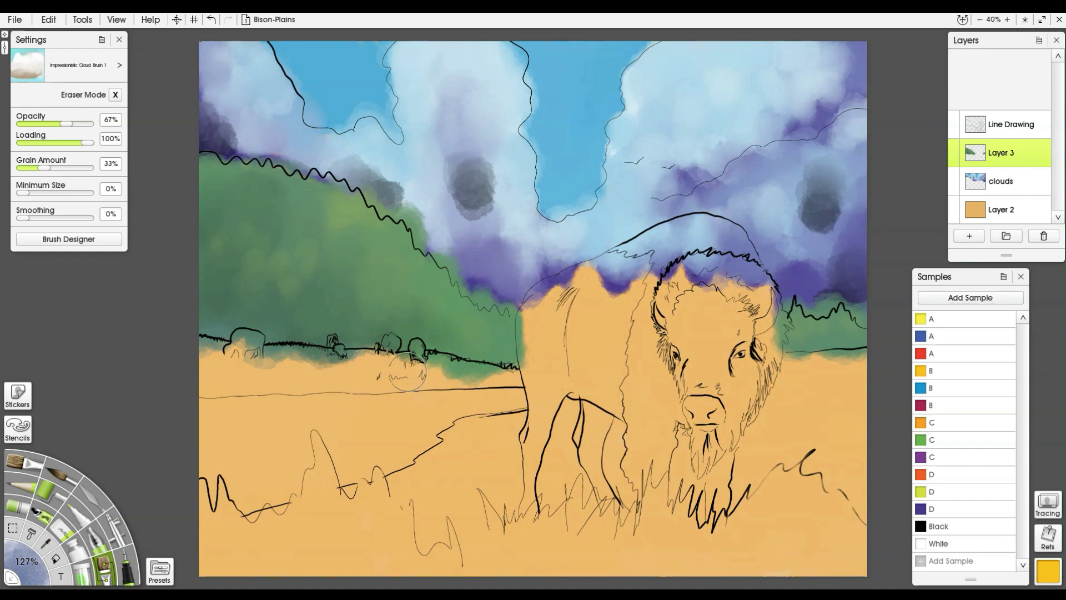
pyautogui.click(970, 236)
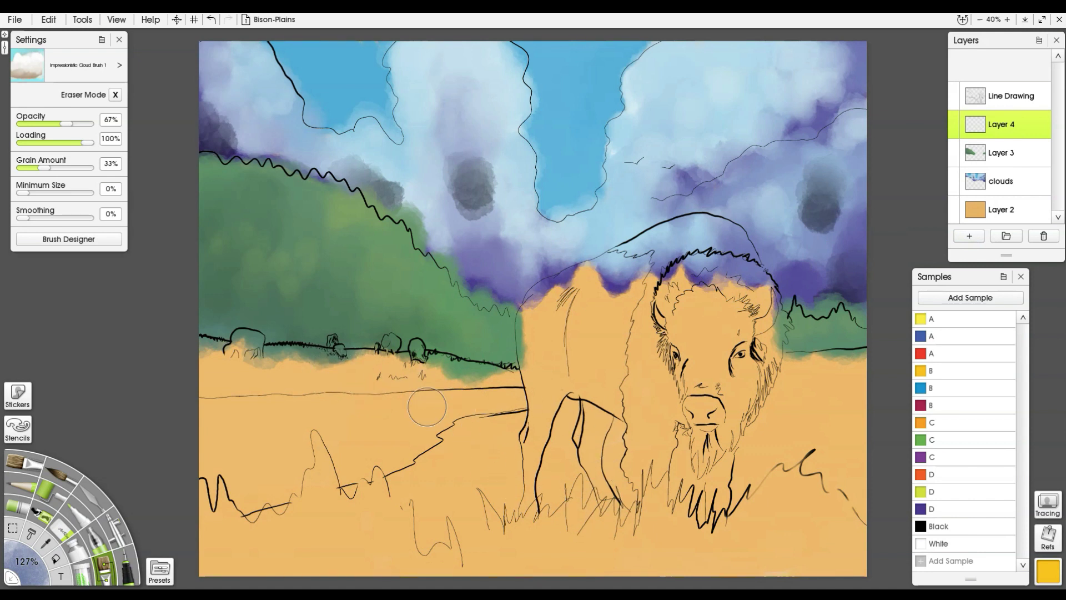
pyautogui.moveTo(297, 377)
pyautogui.mouseDown()
pyautogui.moveTo(281, 373)
pyautogui.moveTo(363, 370)
pyautogui.mouseUp()
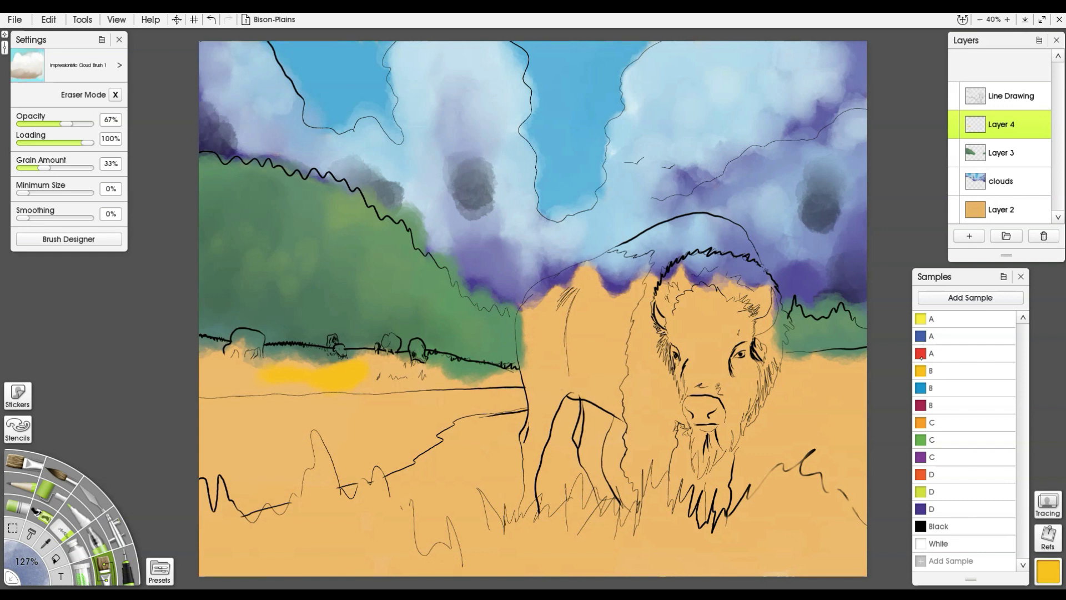
pyautogui.click(921, 440)
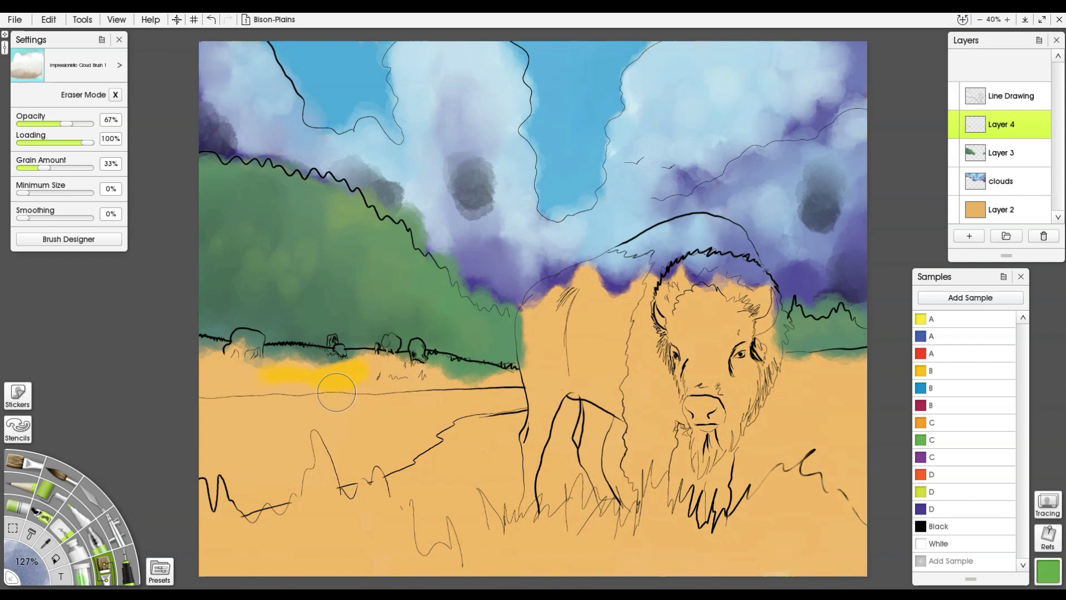
pyautogui.keyDown('alt'); pyautogui.click(390, 314); pyautogui.keyUp('alt')
pyautogui.moveTo(389, 372)
pyautogui.mouseDown()
pyautogui.moveTo(340, 382)
pyautogui.moveTo(370, 375)
pyautogui.moveTo(344, 373)
pyautogui.moveTo(356, 377)
pyautogui.moveTo(325, 388)
pyautogui.moveTo(373, 384)
pyautogui.moveTo(367, 372)
pyautogui.moveTo(227, 379)
pyautogui.moveTo(189, 368)
pyautogui.moveTo(530, 382)
pyautogui.moveTo(353, 371)
pyautogui.mouseUp()
pyautogui.keyDown('alt'); pyautogui.click(387, 381); pyautogui.keyUp('alt')
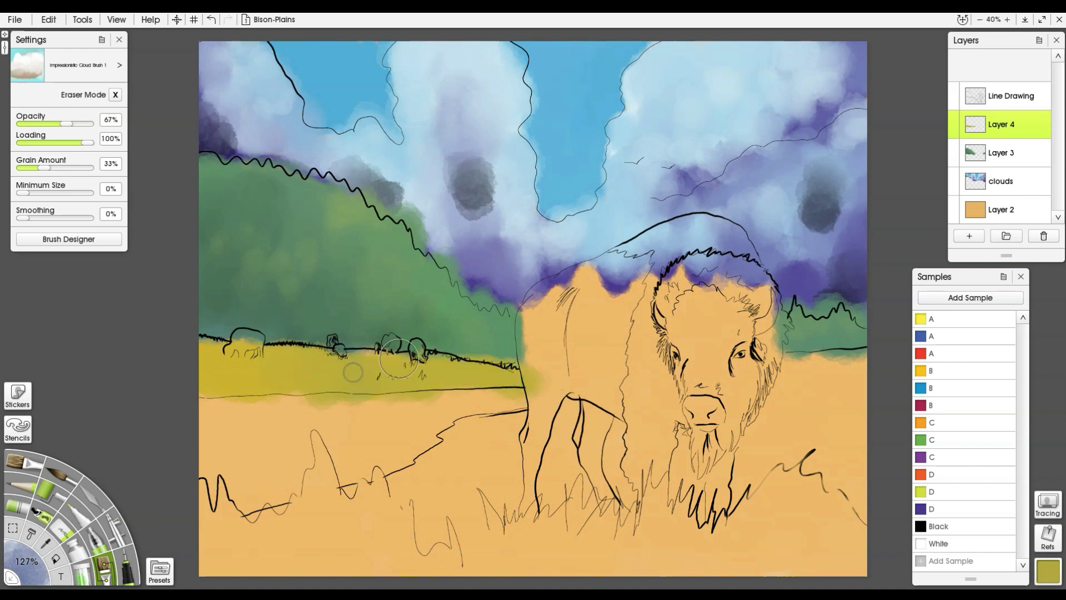
pyautogui.keyDown('alt'); pyautogui.click(355, 322); pyautogui.keyUp('alt')
pyautogui.moveTo(221, 380)
pyautogui.mouseDown()
pyautogui.moveTo(271, 392)
pyautogui.moveTo(235, 379)
pyautogui.moveTo(395, 386)
pyautogui.moveTo(199, 383)
pyautogui.moveTo(240, 365)
pyautogui.moveTo(317, 386)
pyautogui.moveTo(487, 381)
pyautogui.mouseUp()
# Sample the far bank's olive and fill the right field and the foreground grass around the bison's legs up to the river's near bank
pyautogui.moveTo(816, 410)
pyautogui.mouseDown()
pyautogui.moveTo(833, 411)
pyautogui.moveTo(821, 450)
pyautogui.mouseUp()
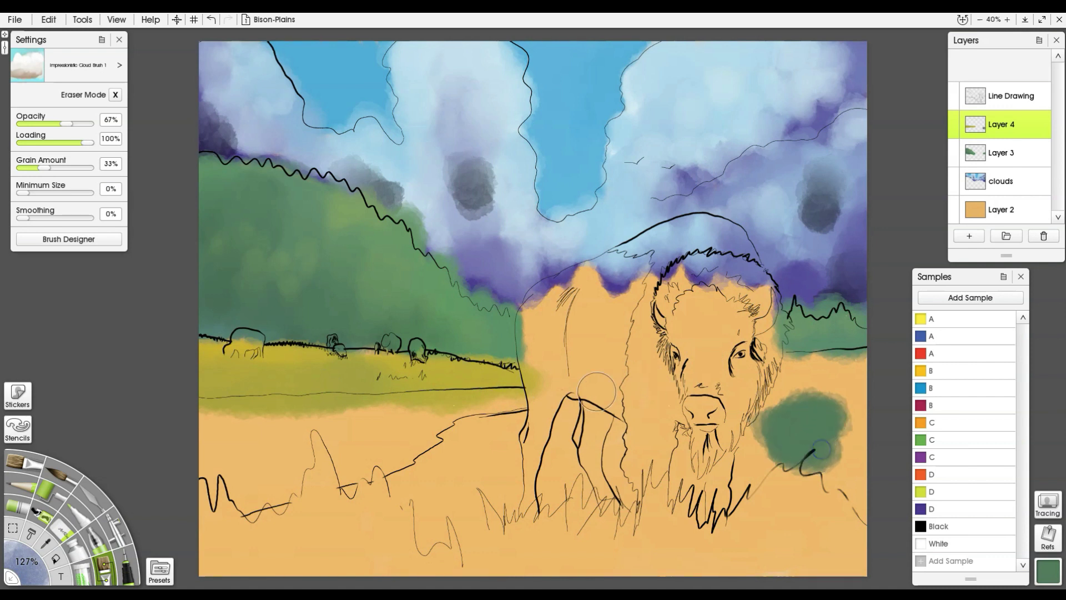
pyautogui.hotkey('ctrl', 'z')
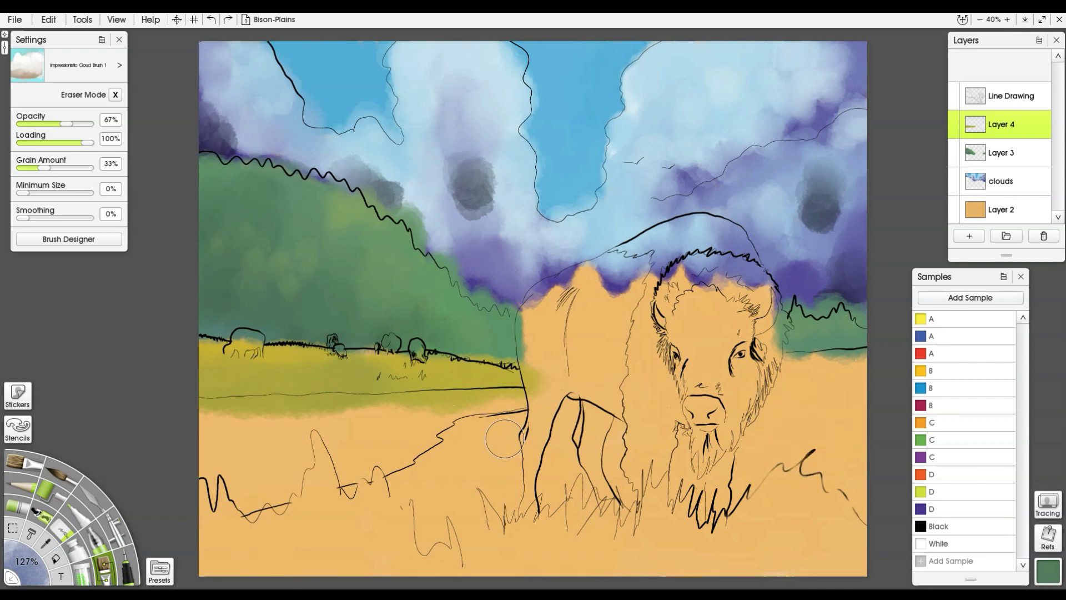
pyautogui.keyDown('alt'); pyautogui.click(435, 374); pyautogui.keyUp('alt')
pyautogui.moveTo(820, 409)
pyautogui.mouseDown()
pyautogui.moveTo(797, 428)
pyautogui.moveTo(863, 373)
pyautogui.moveTo(773, 382)
pyautogui.moveTo(784, 443)
pyautogui.moveTo(779, 420)
pyautogui.moveTo(758, 430)
pyautogui.moveTo(811, 507)
pyautogui.moveTo(836, 518)
pyautogui.moveTo(852, 430)
pyautogui.moveTo(853, 508)
pyautogui.moveTo(842, 536)
pyautogui.moveTo(851, 527)
pyautogui.moveTo(837, 512)
pyautogui.moveTo(775, 568)
pyautogui.moveTo(709, 490)
pyautogui.moveTo(673, 557)
pyautogui.moveTo(658, 545)
pyautogui.moveTo(642, 508)
pyautogui.moveTo(614, 491)
pyautogui.moveTo(618, 426)
pyautogui.moveTo(653, 559)
pyautogui.moveTo(708, 518)
pyautogui.moveTo(671, 452)
pyautogui.moveTo(712, 478)
pyautogui.moveTo(671, 456)
pyautogui.moveTo(673, 494)
pyautogui.moveTo(605, 558)
pyautogui.moveTo(700, 558)
pyautogui.moveTo(603, 566)
pyautogui.moveTo(604, 543)
pyautogui.moveTo(569, 519)
pyautogui.moveTo(566, 428)
pyautogui.moveTo(490, 532)
pyautogui.moveTo(452, 530)
pyautogui.moveTo(509, 476)
pyautogui.moveTo(503, 453)
pyautogui.moveTo(457, 459)
pyautogui.moveTo(510, 434)
pyautogui.moveTo(472, 439)
pyautogui.moveTo(551, 433)
pyautogui.moveTo(613, 542)
pyautogui.moveTo(483, 551)
pyautogui.moveTo(588, 543)
pyautogui.moveTo(497, 576)
pyautogui.moveTo(386, 560)
pyautogui.moveTo(435, 540)
pyautogui.moveTo(425, 514)
pyautogui.moveTo(355, 512)
pyautogui.moveTo(309, 526)
pyautogui.moveTo(387, 507)
pyautogui.moveTo(247, 551)
pyautogui.moveTo(242, 542)
pyautogui.moveTo(303, 518)
pyautogui.moveTo(257, 544)
pyautogui.moveTo(250, 562)
pyautogui.moveTo(393, 552)
pyautogui.mouseUp()
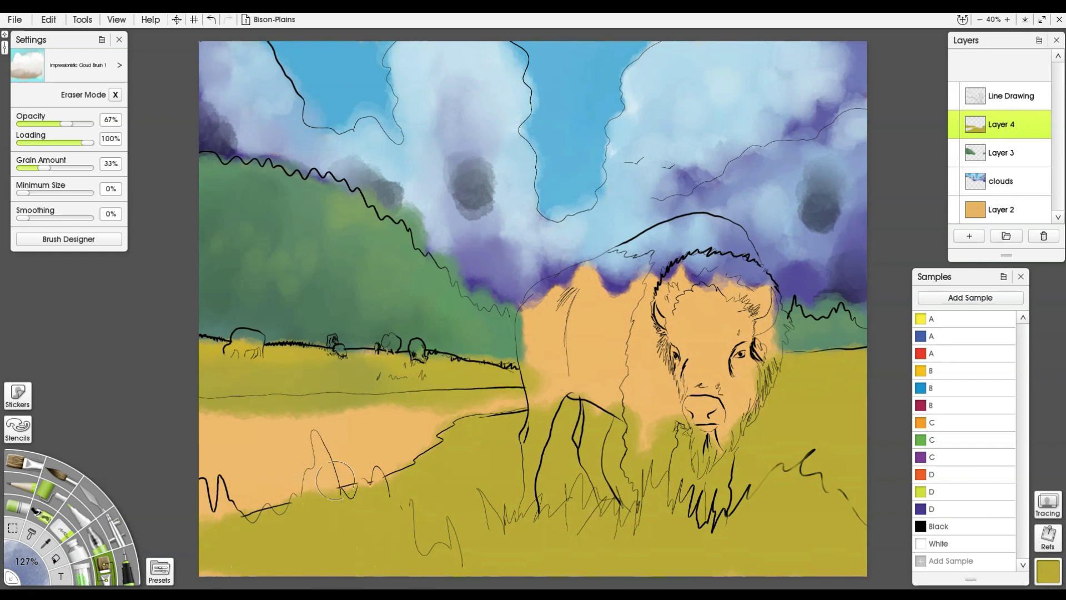
pyautogui.moveTo(329, 520)
pyautogui.mouseDown()
pyautogui.moveTo(354, 501)
pyautogui.moveTo(262, 513)
pyautogui.moveTo(226, 548)
pyautogui.mouseUp()
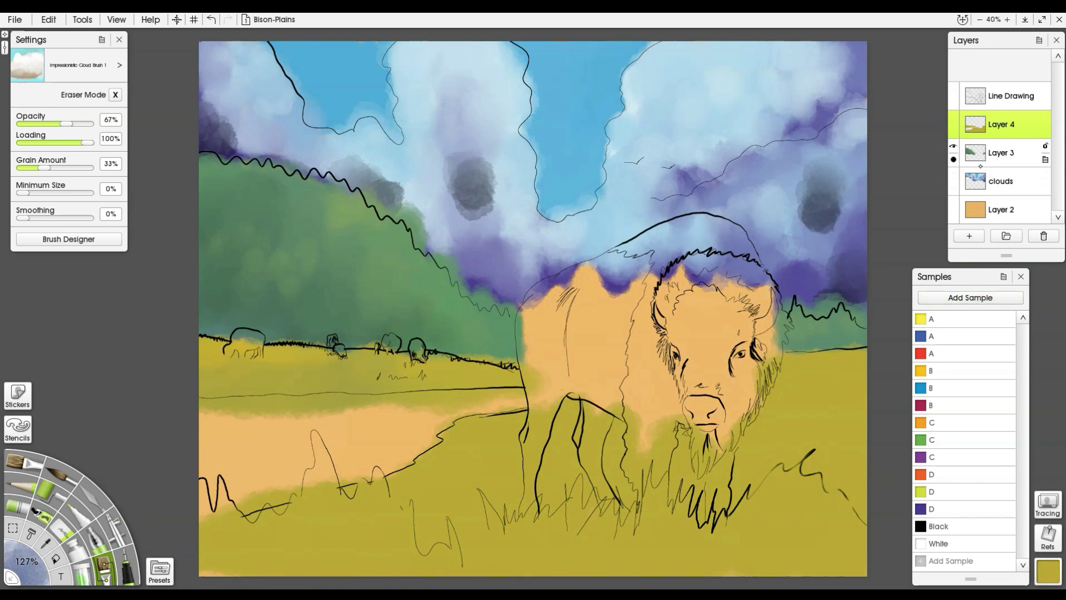
# Add a new layer between Layer 3 and Layer 4 and fill the river with pale blue sampled from the clouds
pyautogui.click(988, 159)
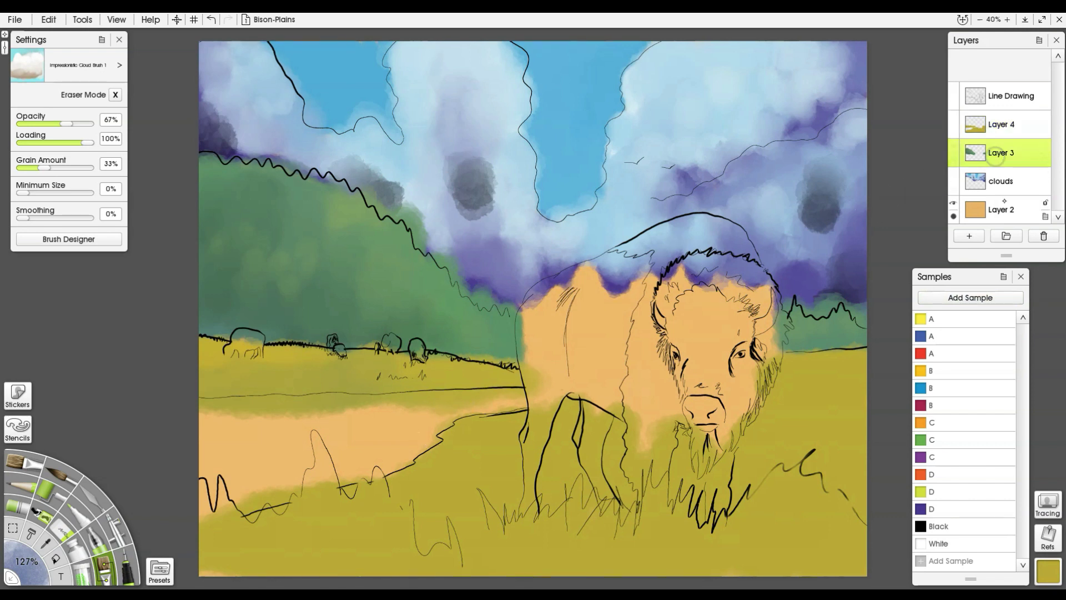
pyautogui.click(981, 238)
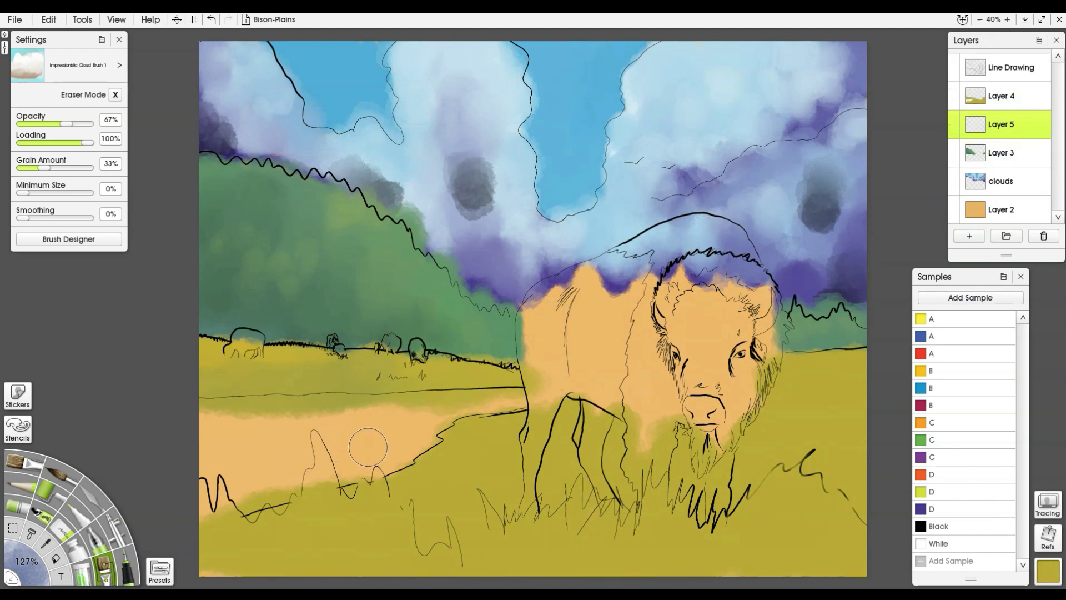
pyautogui.keyDown('alt'); pyautogui.click(504, 92); pyautogui.keyUp('alt')
pyautogui.moveTo(220, 466)
pyautogui.mouseDown()
pyautogui.moveTo(242, 427)
pyautogui.moveTo(256, 523)
pyautogui.moveTo(269, 453)
pyautogui.moveTo(294, 420)
pyautogui.moveTo(311, 431)
pyautogui.moveTo(329, 417)
pyautogui.moveTo(344, 448)
pyautogui.moveTo(360, 433)
pyautogui.moveTo(393, 502)
pyautogui.mouseUp()
pyautogui.moveTo(439, 401)
pyautogui.mouseDown()
pyautogui.moveTo(481, 446)
pyautogui.moveTo(512, 399)
pyautogui.mouseUp()
pyautogui.moveTo(225, 503)
pyautogui.mouseDown()
pyautogui.moveTo(212, 425)
pyautogui.moveTo(214, 502)
pyautogui.mouseUp()
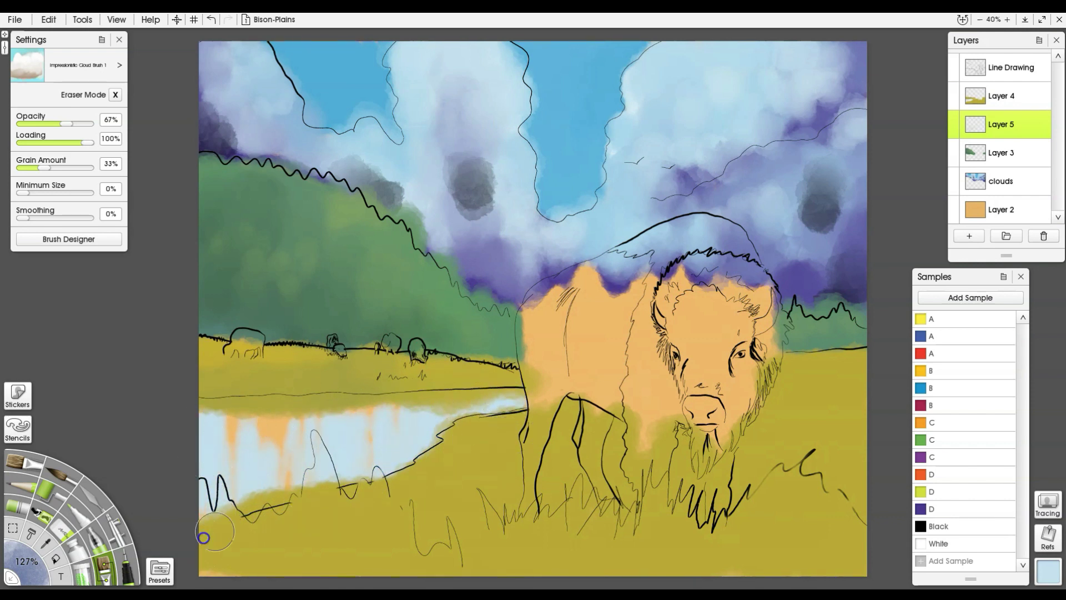
# Blend the sampled dark cloud grey and sky blue into the river as reflections of the sky
pyautogui.keyDown('alt'); pyautogui.click(468, 203); pyautogui.keyUp('alt')
pyautogui.moveTo(206, 440)
pyautogui.mouseDown()
pyautogui.moveTo(205, 487)
pyautogui.moveTo(213, 459)
pyautogui.moveTo(232, 477)
pyautogui.moveTo(263, 417)
pyautogui.moveTo(276, 448)
pyautogui.moveTo(292, 415)
pyautogui.moveTo(308, 433)
pyautogui.moveTo(362, 409)
pyautogui.moveTo(395, 422)
pyautogui.moveTo(417, 402)
pyautogui.moveTo(442, 431)
pyautogui.moveTo(484, 395)
pyautogui.moveTo(508, 408)
pyautogui.mouseUp()
pyautogui.moveTo(395, 434)
pyautogui.mouseDown()
pyautogui.moveTo(393, 404)
pyautogui.moveTo(358, 416)
pyautogui.mouseUp()
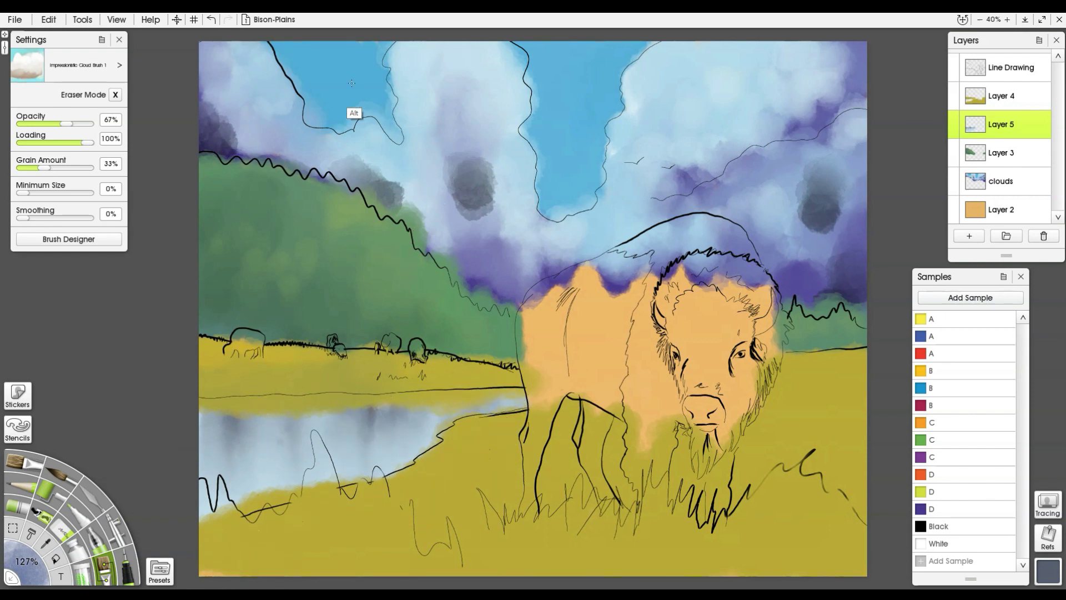
pyautogui.keyDown('alt'); pyautogui.click(352, 110); pyautogui.keyUp('alt')
pyautogui.moveTo(257, 454)
pyautogui.mouseDown()
pyautogui.moveTo(369, 442)
pyautogui.moveTo(397, 523)
pyautogui.mouseUp()
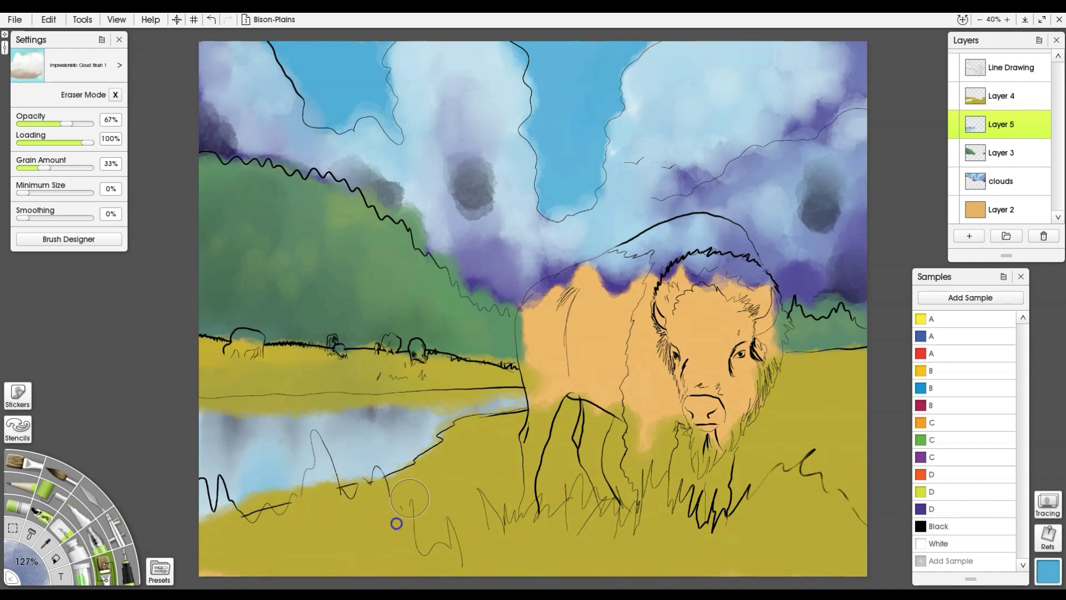
# Add reflections to the river using the sampled grass olive and the left hill's dark green along the far bank
pyautogui.keyDown('alt'); pyautogui.click(477, 481); pyautogui.keyUp('alt')
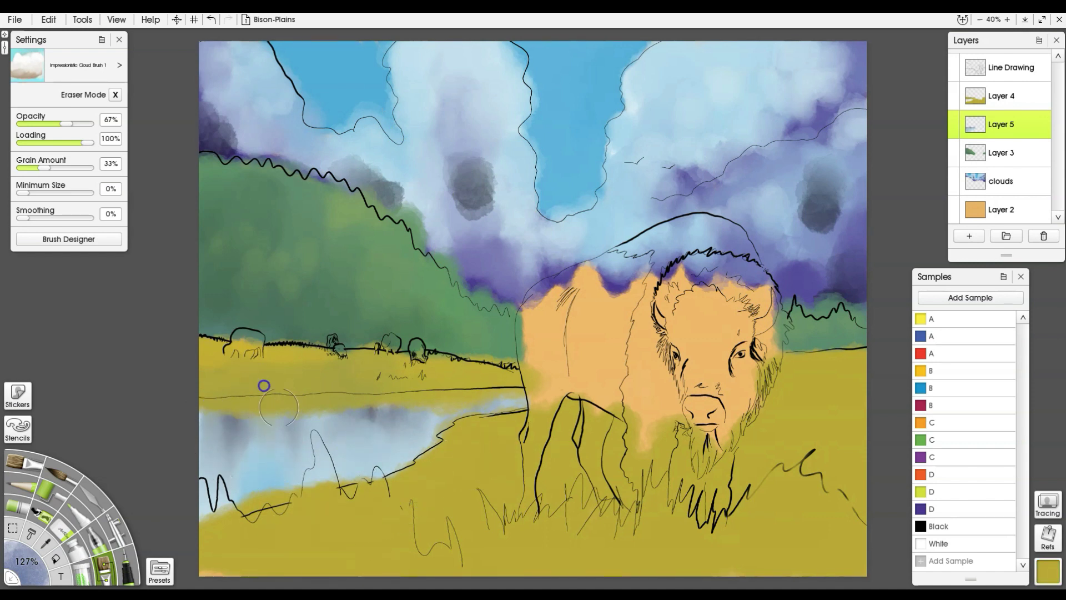
pyautogui.moveTo(215, 537)
pyautogui.mouseDown()
pyautogui.moveTo(213, 512)
pyautogui.moveTo(229, 515)
pyautogui.moveTo(207, 513)
pyautogui.mouseUp()
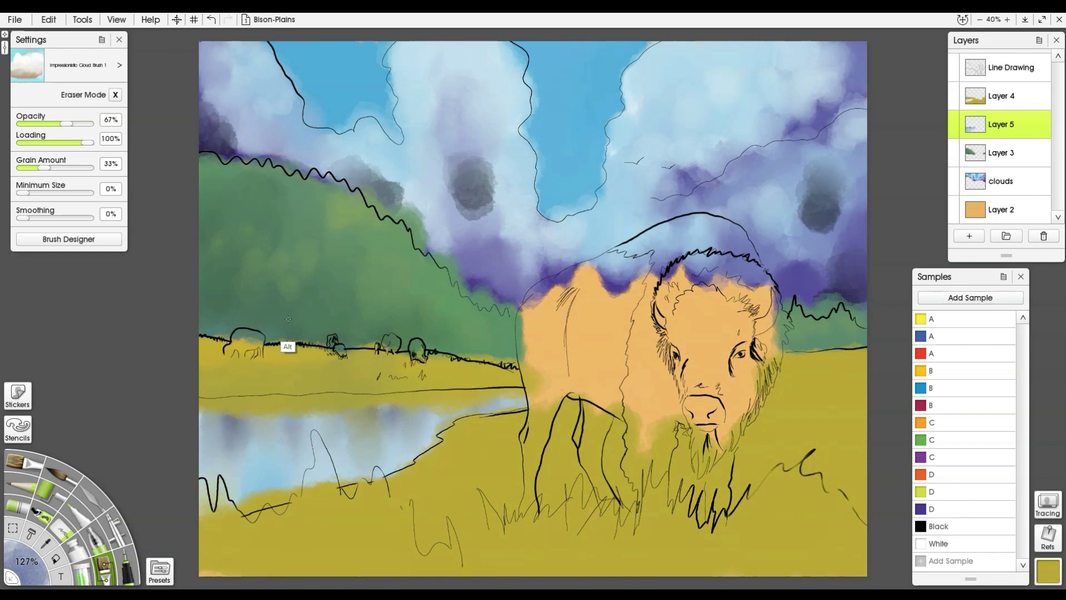
pyautogui.keyDown('alt'); pyautogui.click(274, 311); pyautogui.keyUp('alt')
pyautogui.moveTo(241, 394)
pyautogui.mouseDown()
pyautogui.moveTo(225, 442)
pyautogui.moveTo(287, 397)
pyautogui.moveTo(325, 440)
pyautogui.moveTo(342, 416)
pyautogui.moveTo(330, 409)
pyautogui.moveTo(361, 428)
pyautogui.moveTo(382, 405)
pyautogui.moveTo(437, 408)
pyautogui.moveTo(474, 463)
pyautogui.moveTo(525, 397)
pyautogui.mouseUp()
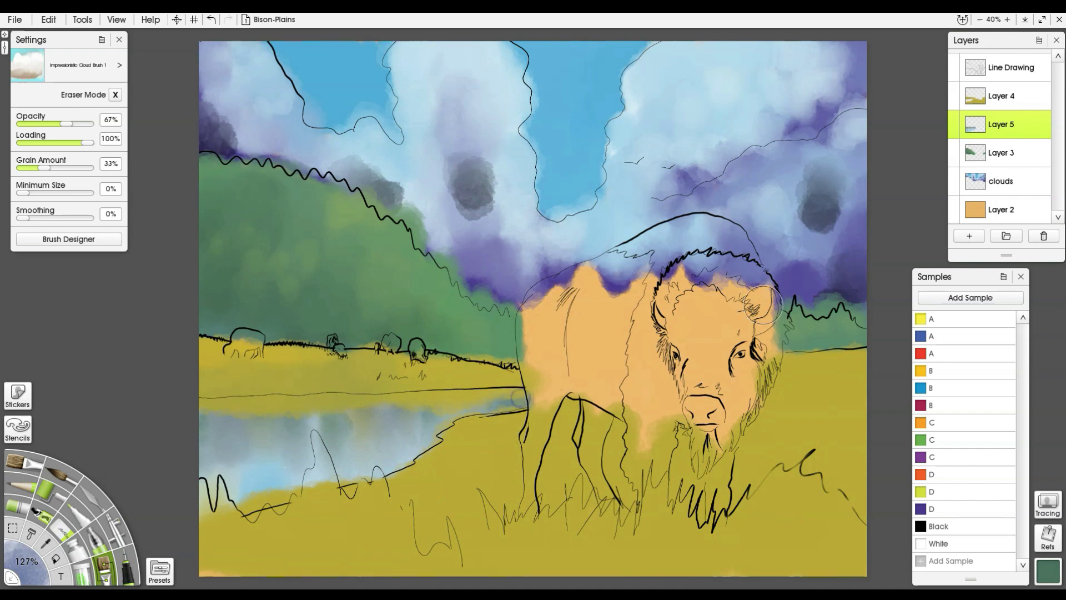
# On Layer 4, erase the grass paint overlapping the river's banks with an enlarged Kneaded Eraser
pyautogui.click(1006, 100)
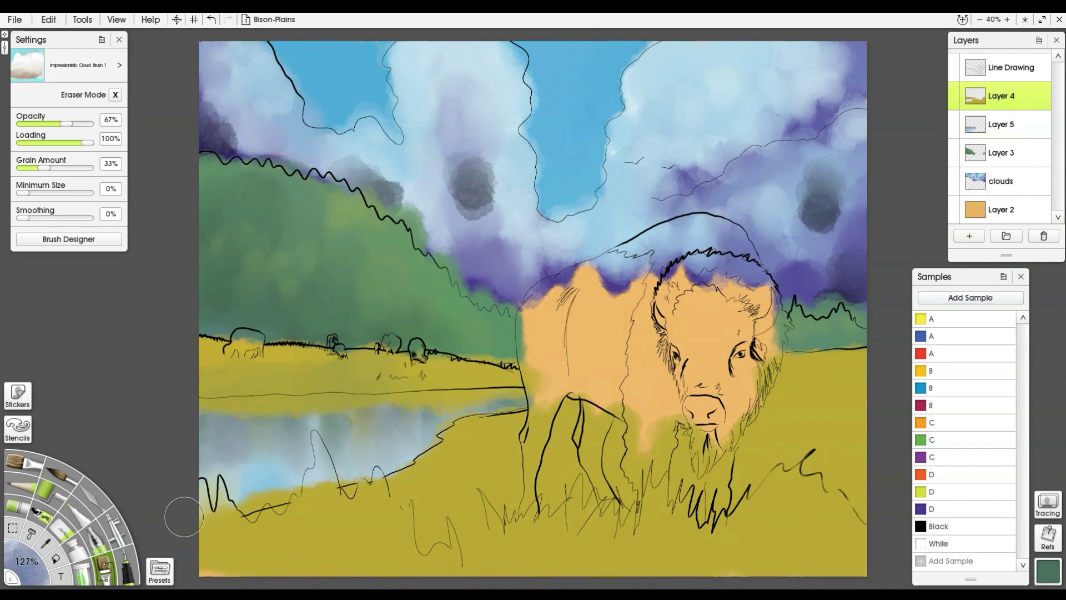
pyautogui.click(62, 531)
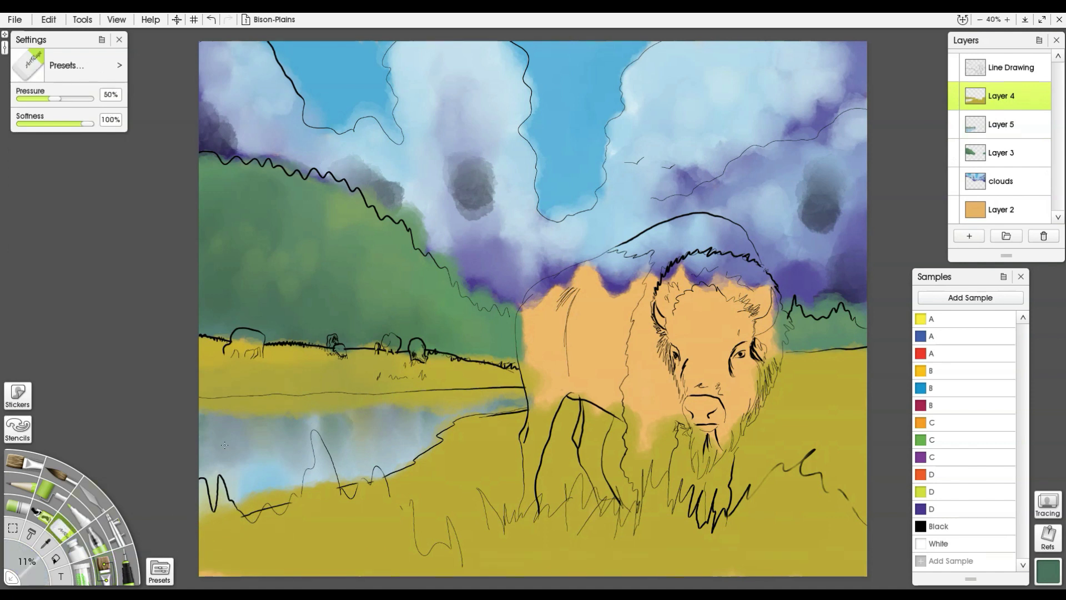
pyautogui.click(160, 570)
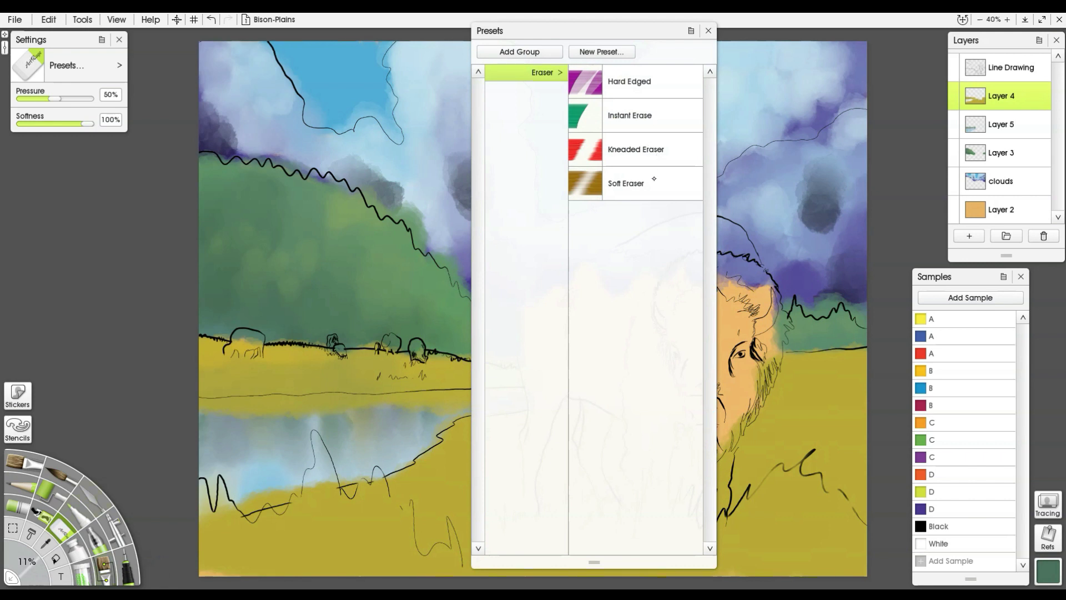
pyautogui.click(629, 151)
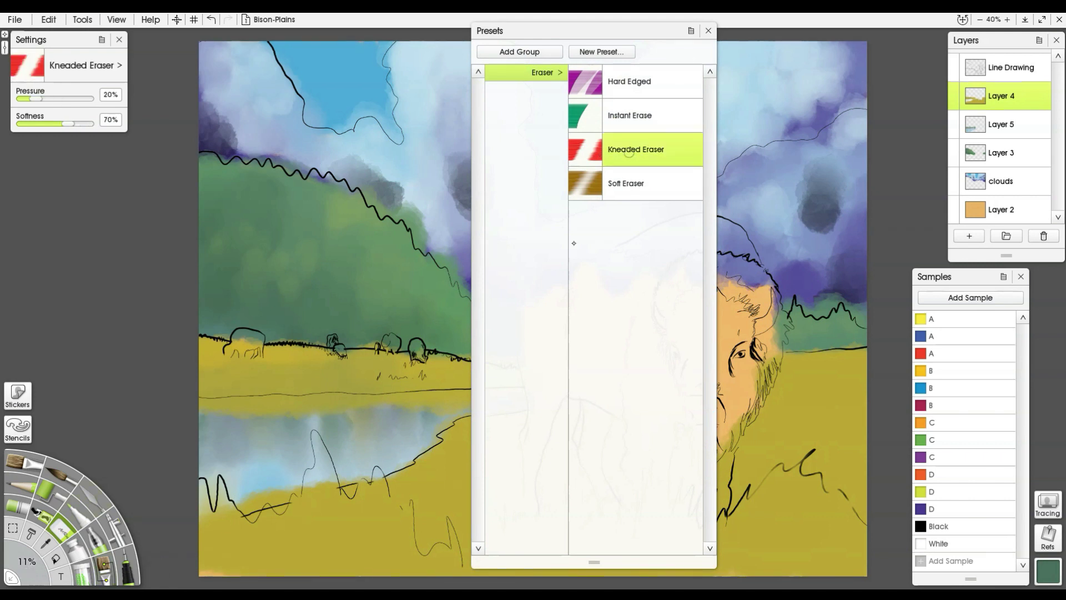
pyautogui.click(708, 31)
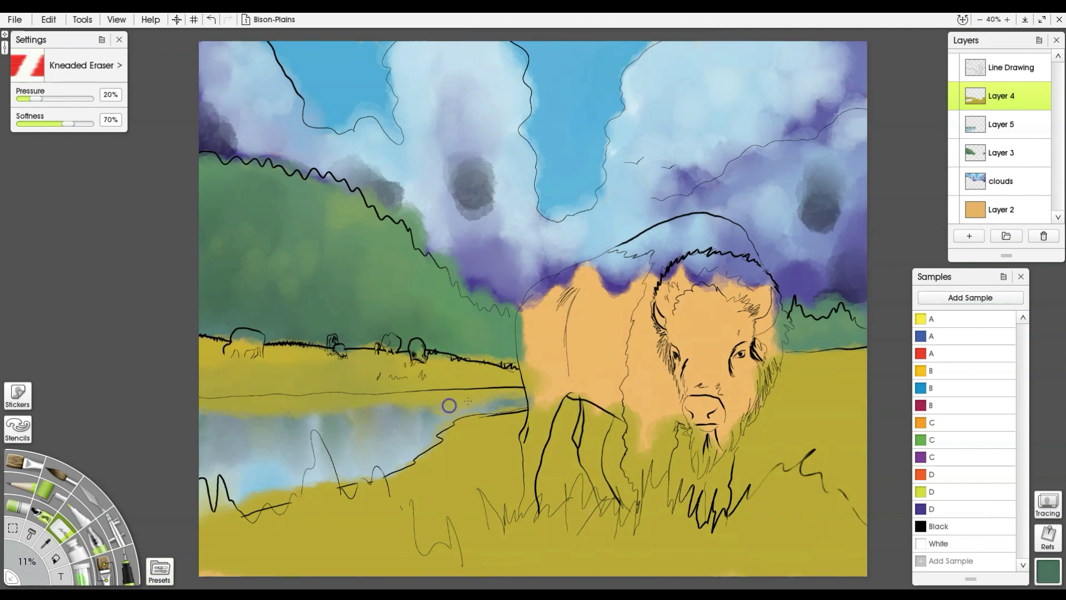
pyautogui.keyDown('shift'); pyautogui.moveTo(383, 432); pyautogui.dragTo(420, 429); pyautogui.keyUp('shift')
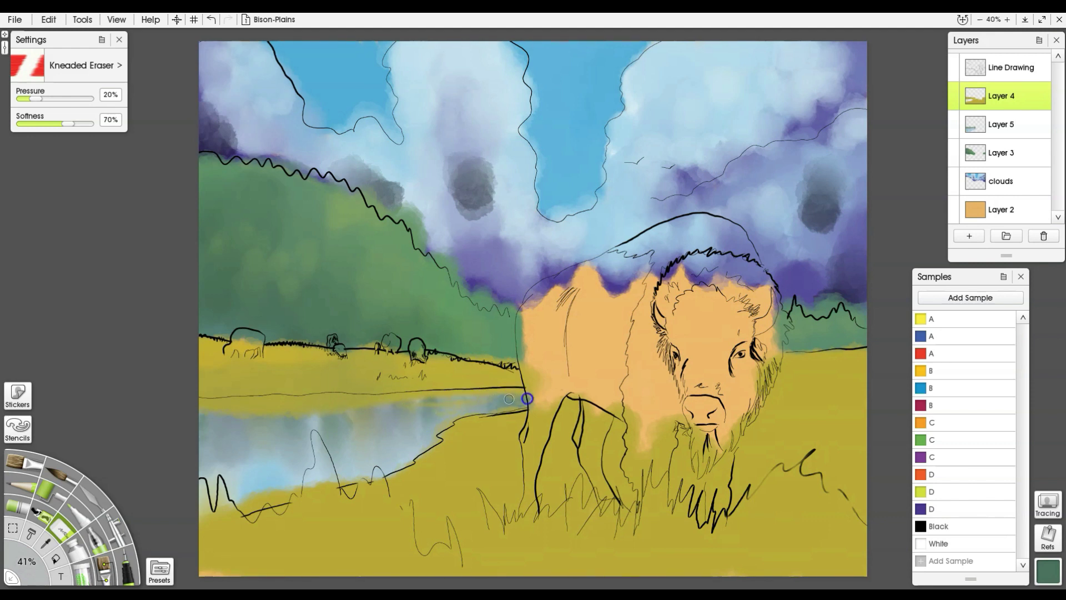
pyautogui.moveTo(320, 406)
pyautogui.mouseDown()
pyautogui.moveTo(347, 425)
pyautogui.moveTo(381, 419)
pyautogui.mouseUp()
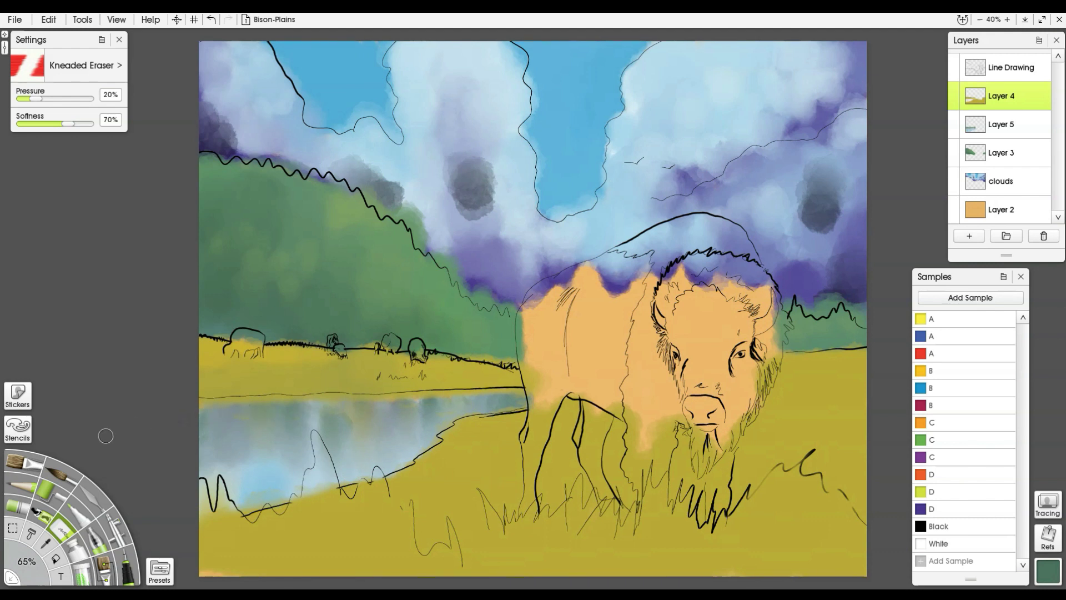
# On the clouds layer, sample a pale blue-grey and blend the dark spots into the clouds with Impressionistic Cloud Brush 1
pyautogui.click(1003, 180)
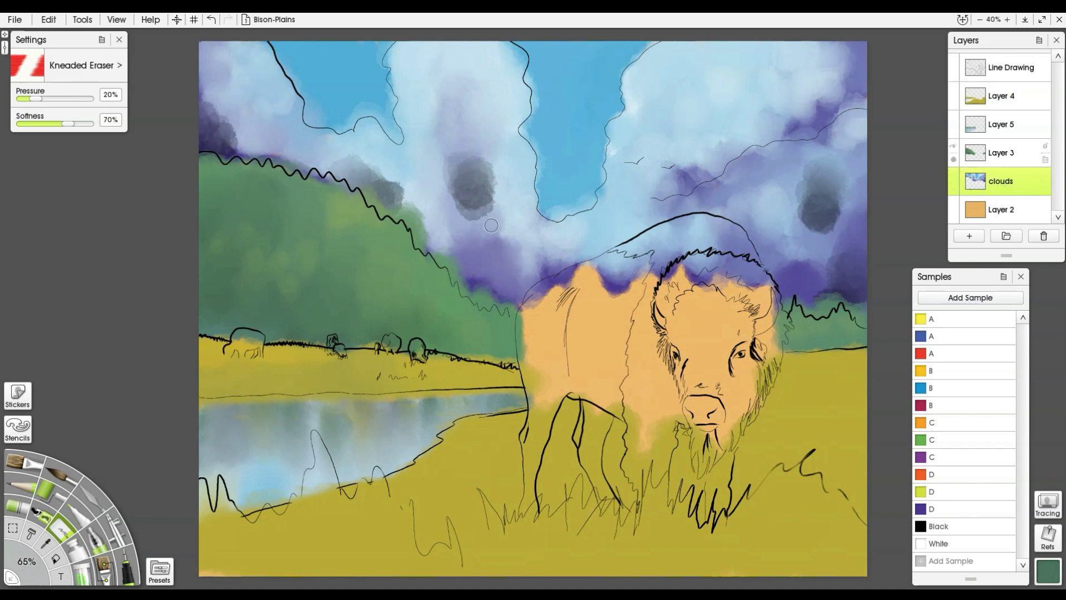
pyautogui.keyDown('alt'); pyautogui.click(477, 154); pyautogui.keyUp('alt')
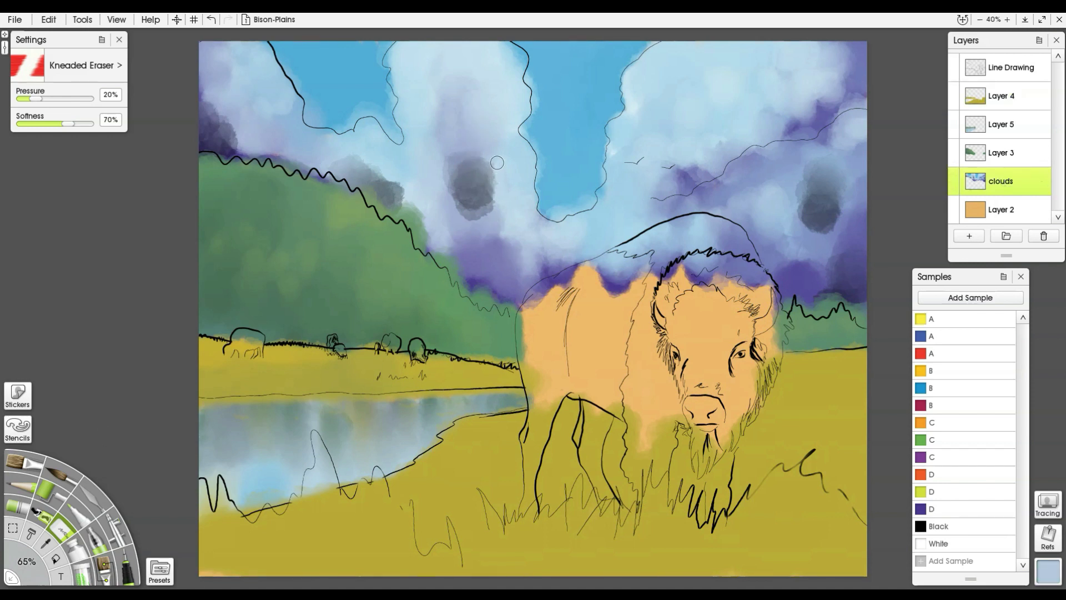
pyautogui.click(109, 566)
pyautogui.moveTo(492, 162)
pyautogui.mouseDown()
pyautogui.moveTo(473, 180)
pyautogui.moveTo(490, 178)
pyautogui.moveTo(442, 186)
pyautogui.moveTo(499, 230)
pyautogui.moveTo(424, 198)
pyautogui.moveTo(412, 165)
pyautogui.moveTo(377, 168)
pyautogui.moveTo(398, 194)
pyautogui.moveTo(366, 182)
pyautogui.moveTo(365, 168)
pyautogui.moveTo(334, 172)
pyautogui.moveTo(239, 143)
pyautogui.moveTo(208, 91)
pyautogui.moveTo(201, 141)
pyautogui.moveTo(244, 167)
pyautogui.mouseUp()
pyautogui.moveTo(789, 163)
pyautogui.mouseDown()
pyautogui.moveTo(809, 198)
pyautogui.moveTo(794, 212)
pyautogui.moveTo(828, 144)
pyautogui.moveTo(823, 201)
pyautogui.moveTo(785, 226)
pyautogui.mouseUp()
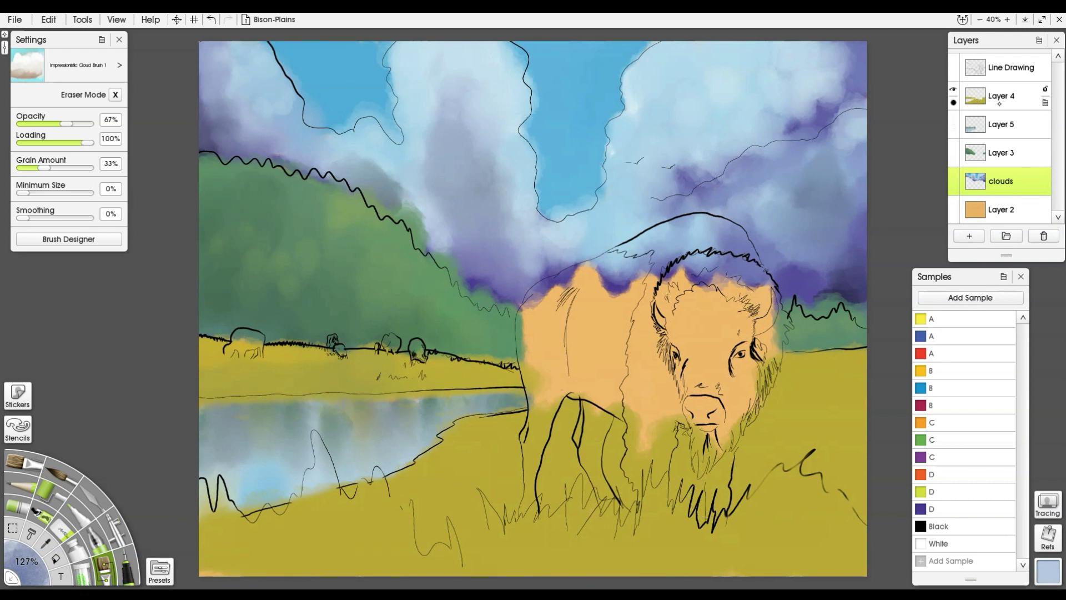
# Add a new layer above Layer 4 and mix orange C, blue A and black into a brown patch on the bison's flank
pyautogui.click(1006, 95)
pyautogui.click(969, 236)
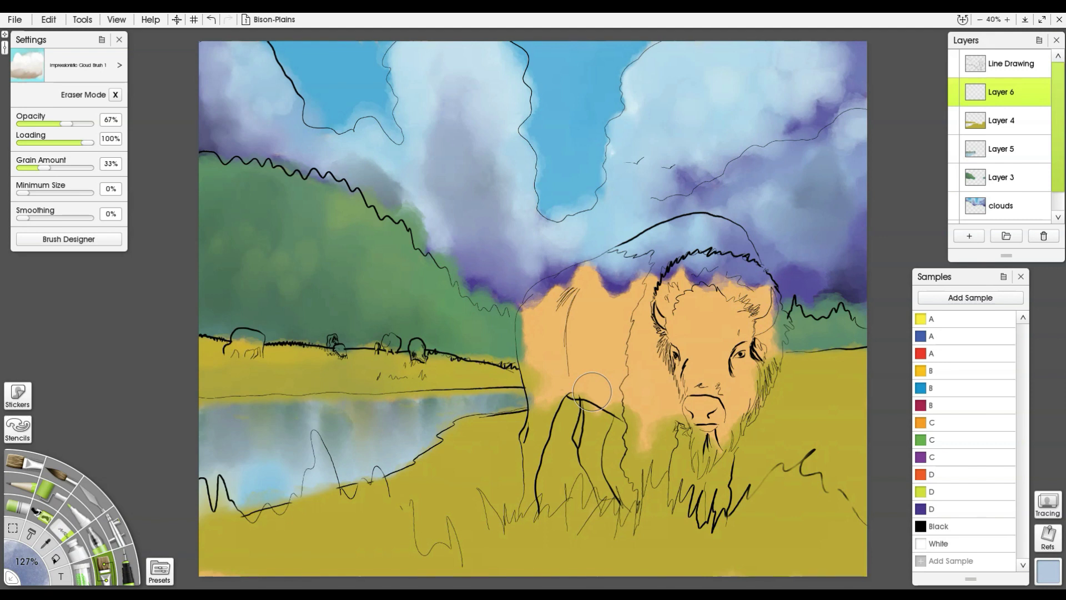
pyautogui.click(923, 423)
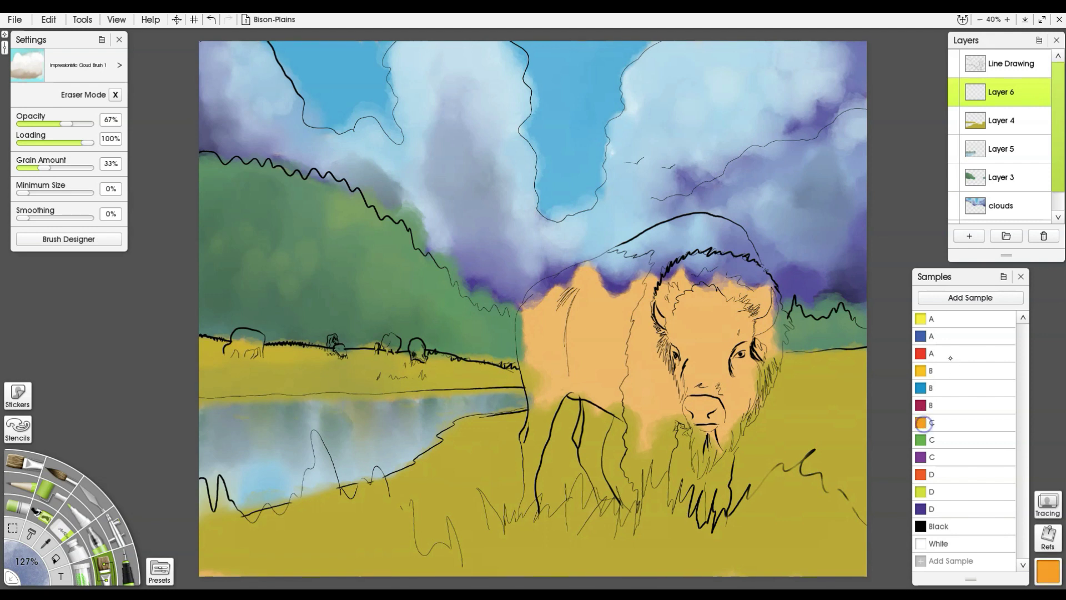
pyautogui.moveTo(600, 332)
pyautogui.mouseDown()
pyautogui.moveTo(601, 345)
pyautogui.moveTo(606, 311)
pyautogui.mouseUp()
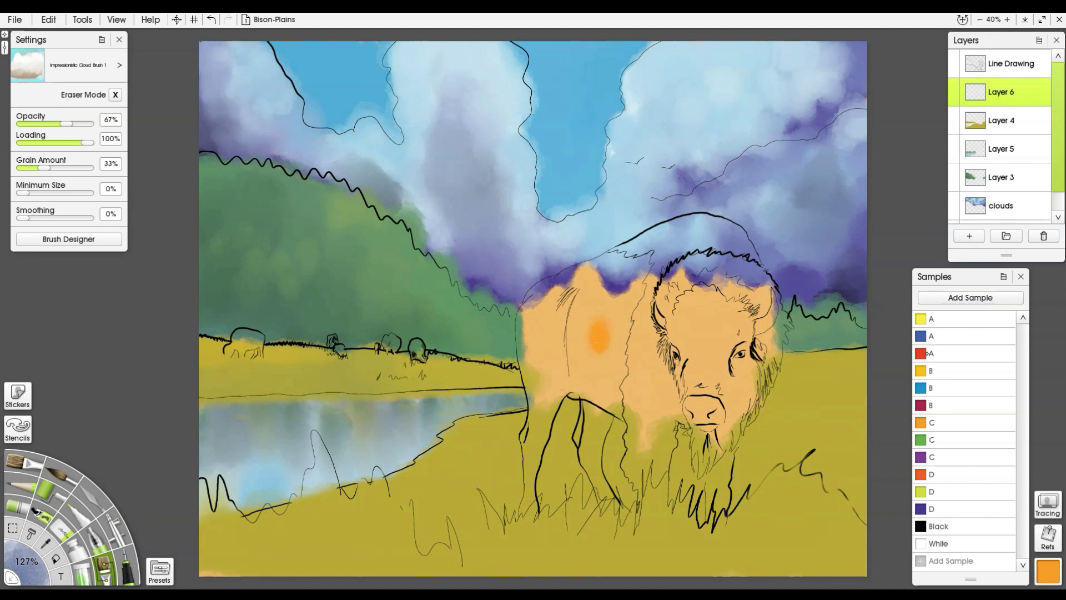
pyautogui.click(922, 336)
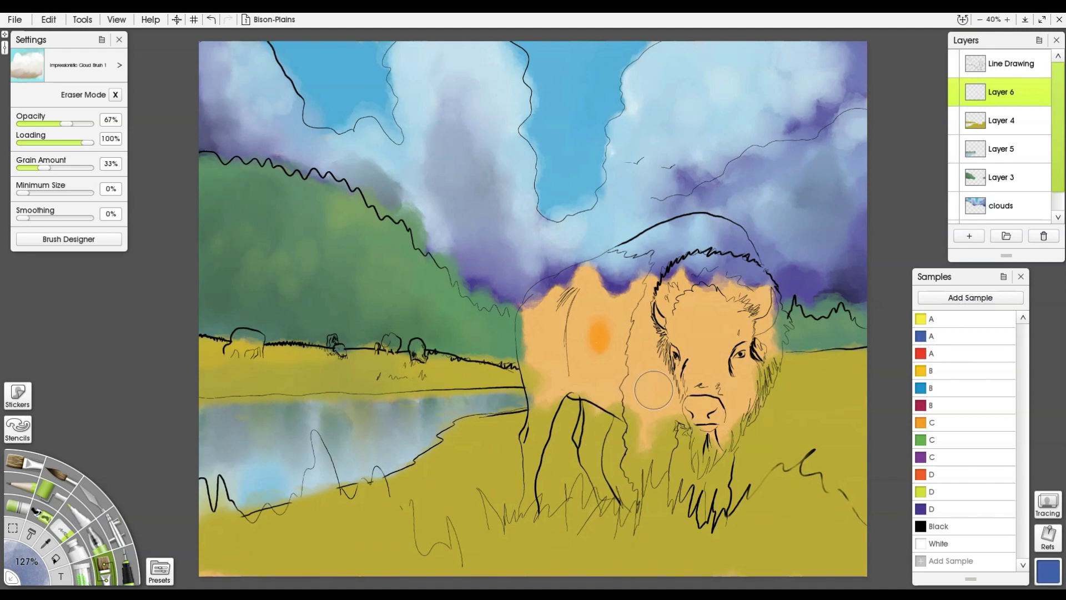
pyautogui.moveTo(603, 338)
pyautogui.mouseDown()
pyautogui.moveTo(598, 351)
pyautogui.moveTo(606, 318)
pyautogui.mouseUp()
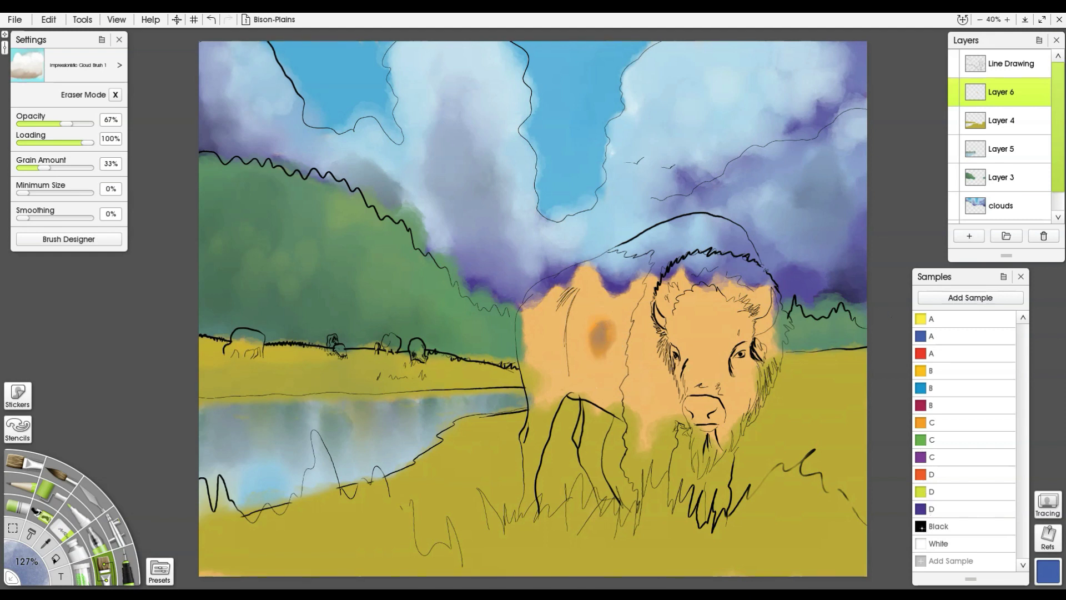
pyautogui.click(920, 526)
pyautogui.moveTo(602, 329); pyautogui.dragTo(599, 366)
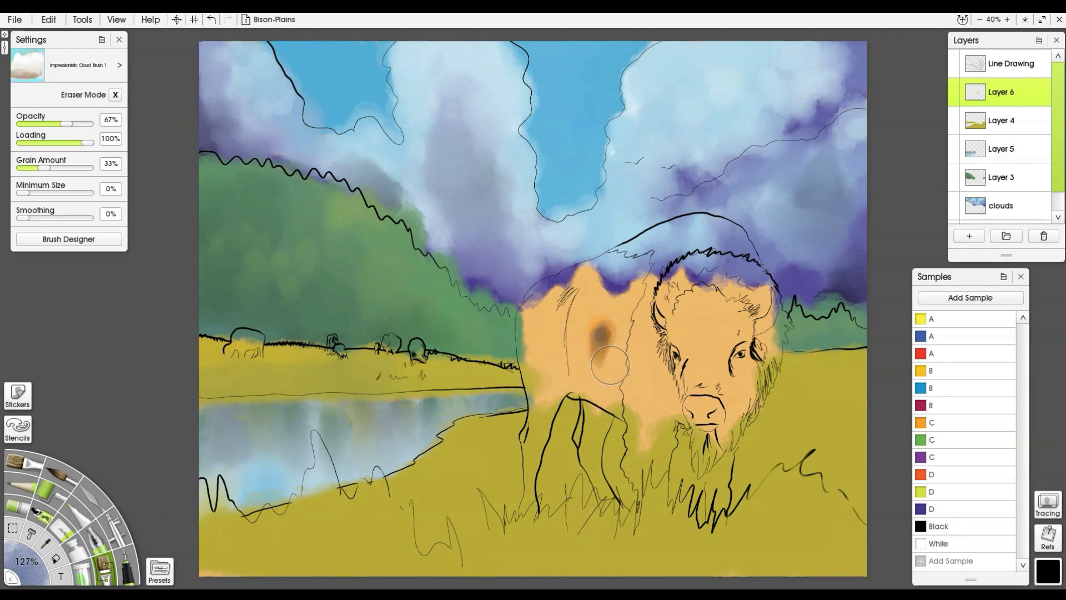
# Blend white into the brown patch and add crimson B along its rear edge
pyautogui.keyDown('alt'); pyautogui.click(644, 330); pyautogui.keyUp('alt')
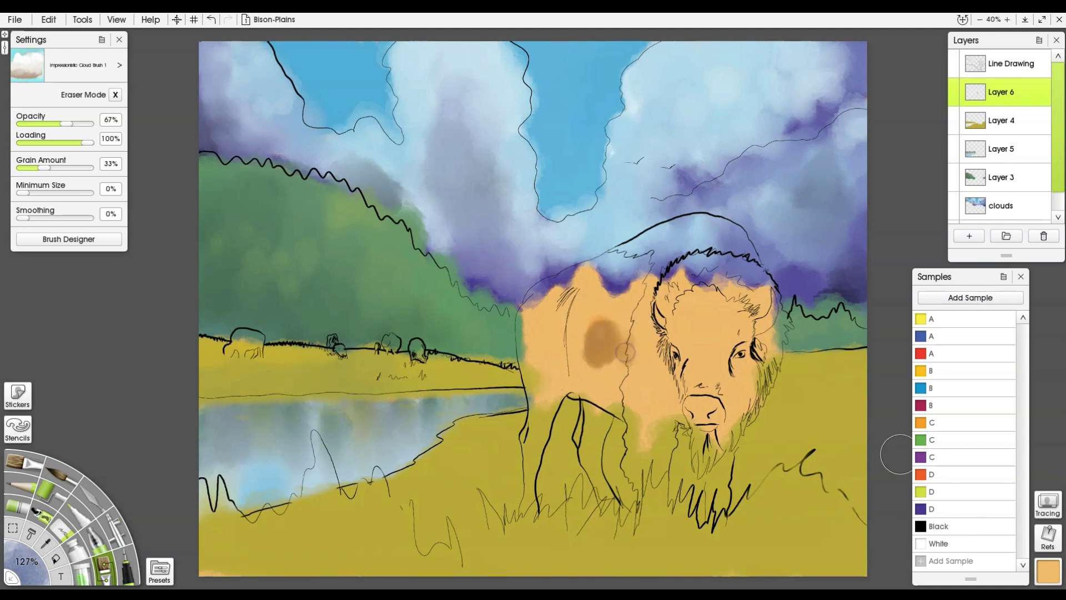
pyautogui.click(926, 543)
pyautogui.moveTo(614, 329)
pyautogui.mouseDown()
pyautogui.moveTo(619, 359)
pyautogui.moveTo(622, 333)
pyautogui.moveTo(693, 365)
pyautogui.moveTo(604, 355)
pyautogui.mouseUp()
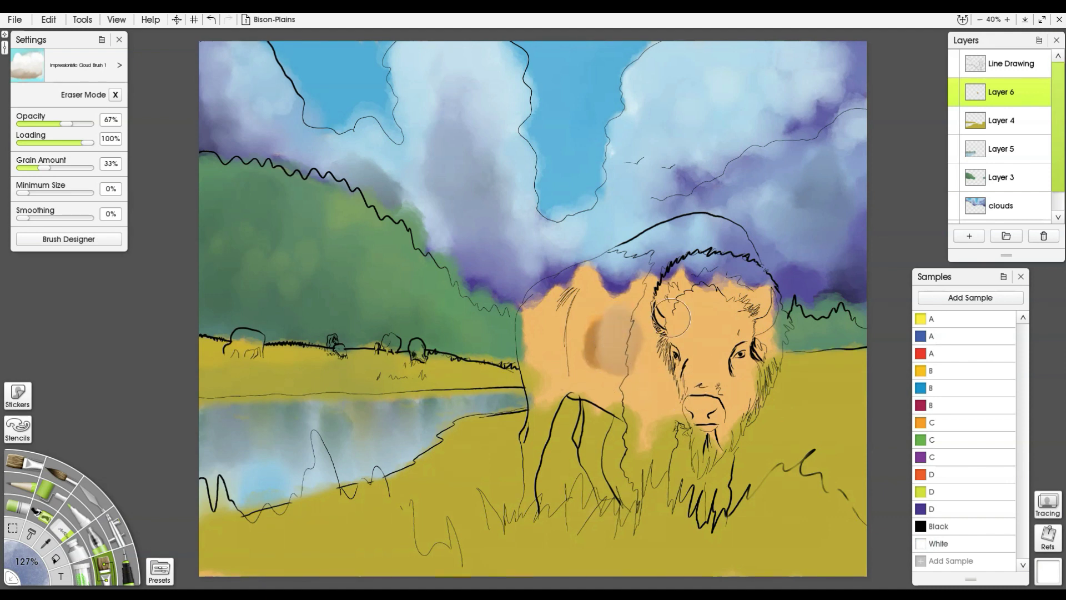
pyautogui.click(920, 406)
pyautogui.moveTo(576, 332); pyautogui.dragTo(583, 383)
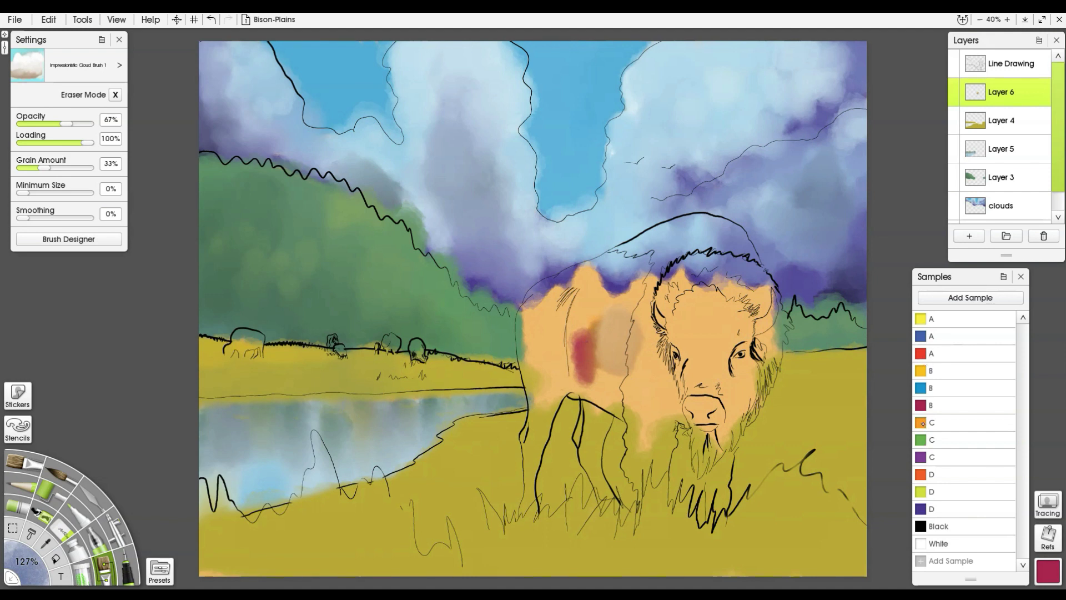
pyautogui.click(922, 423)
pyautogui.moveTo(577, 330)
pyautogui.mouseDown()
pyautogui.moveTo(578, 368)
pyautogui.moveTo(594, 350)
pyautogui.mouseUp()
pyautogui.hotkey('ctrl', 'z')
# Blend violet D and white into the crimson area to form a larger muted brown patch
pyautogui.click(931, 508)
pyautogui.moveTo(561, 367)
pyautogui.mouseDown()
pyautogui.moveTo(586, 363)
pyautogui.moveTo(590, 331)
pyautogui.moveTo(590, 363)
pyautogui.moveTo(600, 343)
pyautogui.moveTo(589, 337)
pyautogui.moveTo(596, 359)
pyautogui.moveTo(612, 329)
pyautogui.moveTo(608, 350)
pyautogui.moveTo(602, 334)
pyautogui.moveTo(585, 356)
pyautogui.moveTo(604, 336)
pyautogui.moveTo(600, 352)
pyautogui.moveTo(633, 350)
pyautogui.moveTo(589, 343)
pyautogui.moveTo(596, 356)
pyautogui.moveTo(611, 327)
pyautogui.moveTo(615, 368)
pyautogui.moveTo(602, 353)
pyautogui.moveTo(611, 350)
pyautogui.moveTo(609, 325)
pyautogui.moveTo(577, 343)
pyautogui.mouseUp()
pyautogui.click(930, 542)
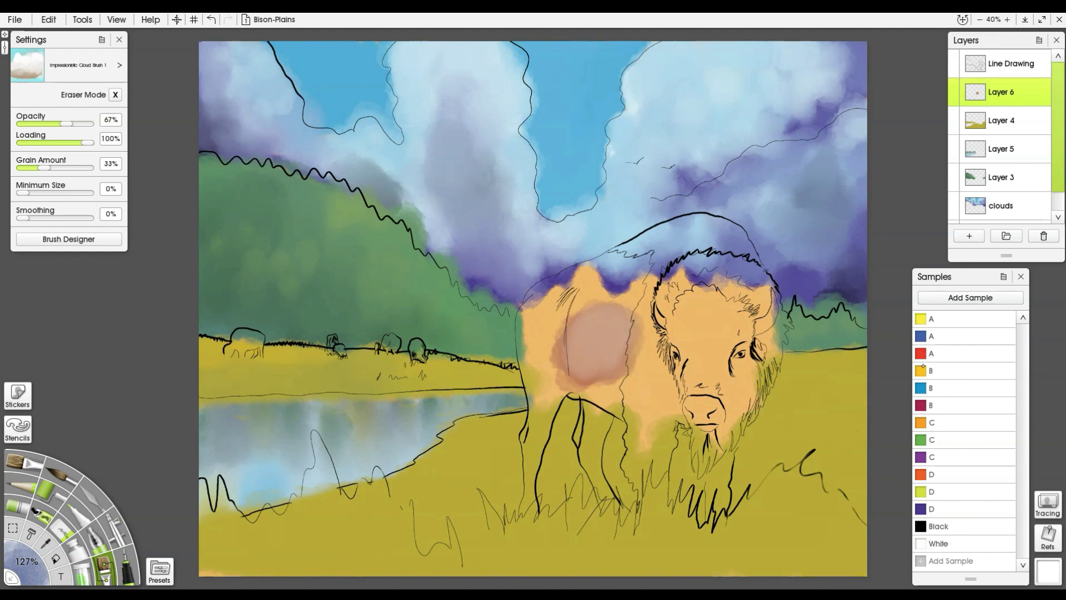
# Work yellow B into the mixed patch on the bison's flank and pick up orange C
pyautogui.click(922, 368)
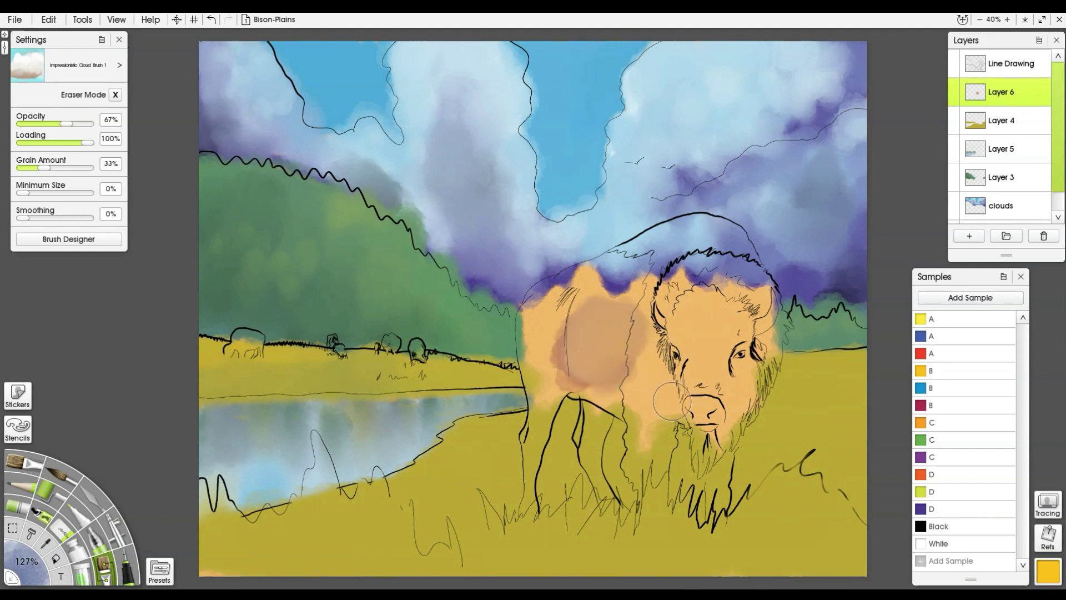
pyautogui.press('alt')
pyautogui.keyDown('alt'); pyautogui.click(607, 349); pyautogui.keyUp('alt')
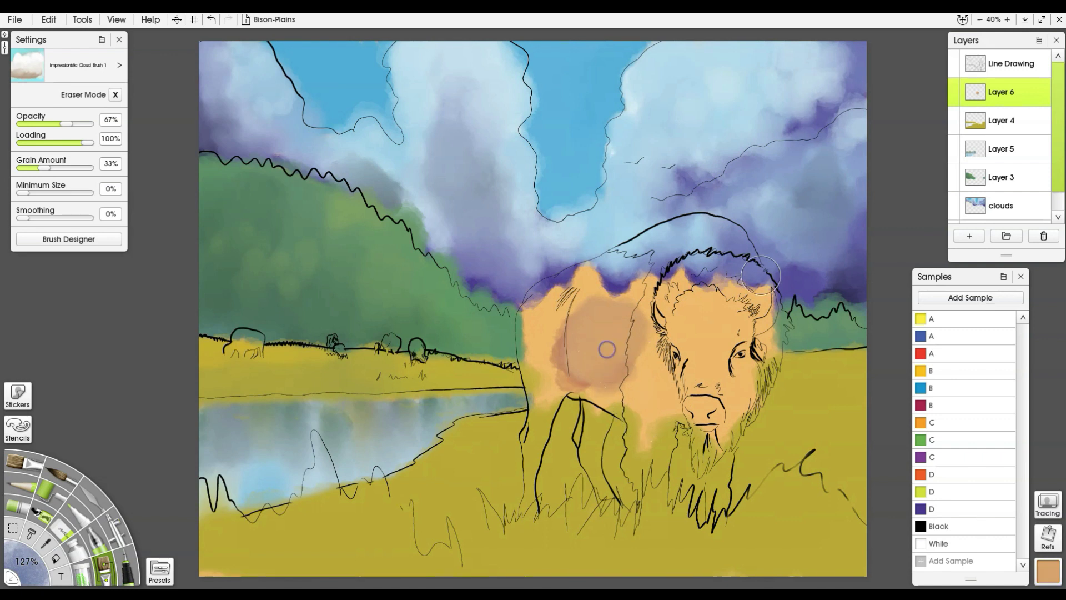
pyautogui.click(920, 370)
pyautogui.moveTo(611, 347)
pyautogui.mouseDown()
pyautogui.moveTo(607, 372)
pyautogui.moveTo(630, 332)
pyautogui.moveTo(616, 327)
pyautogui.moveTo(612, 365)
pyautogui.moveTo(649, 362)
pyautogui.moveTo(648, 391)
pyautogui.mouseUp()
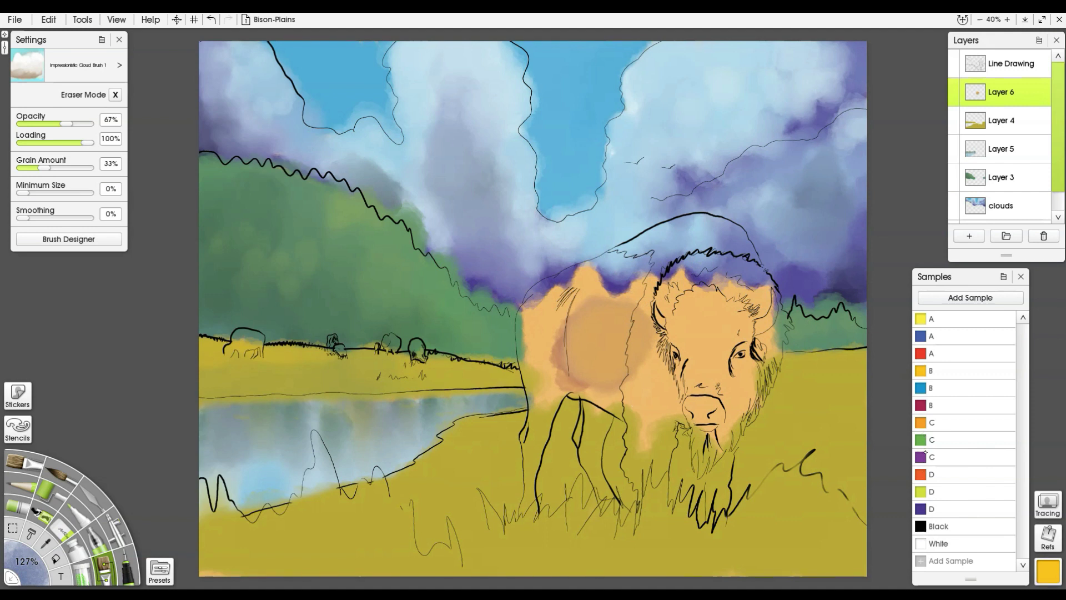
pyautogui.click(921, 425)
pyautogui.moveTo(705, 296)
pyautogui.mouseDown()
pyautogui.moveTo(707, 327)
pyautogui.moveTo(722, 339)
pyautogui.moveTo(718, 390)
pyautogui.mouseUp()
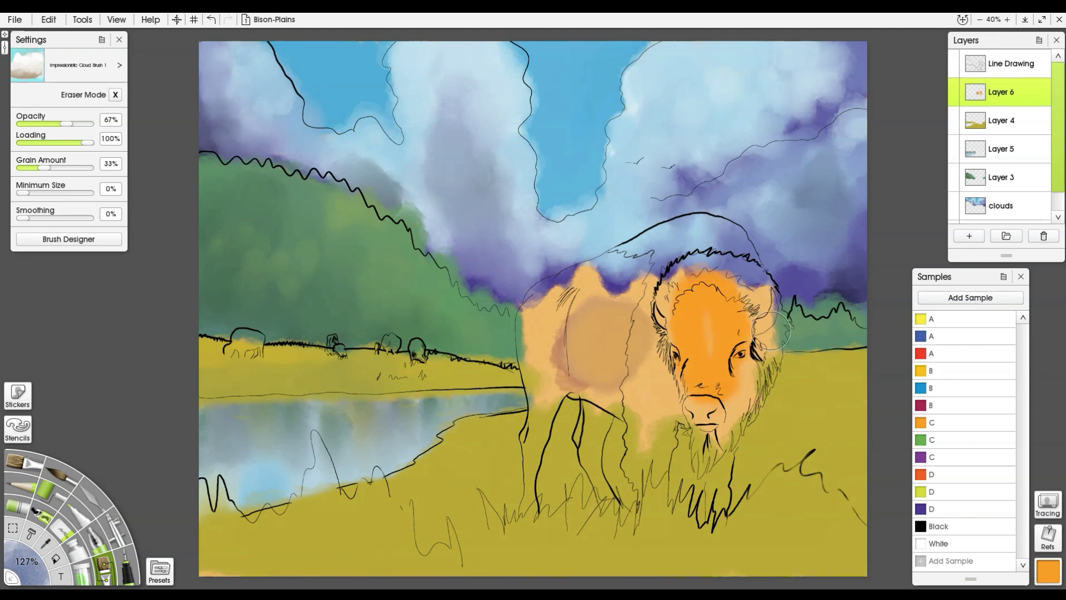
pyautogui.hotkey('ctrl', 'z')
pyautogui.moveTo(649, 267)
pyautogui.mouseDown()
pyautogui.moveTo(702, 228)
pyautogui.moveTo(658, 283)
pyautogui.moveTo(663, 366)
pyautogui.mouseUp()
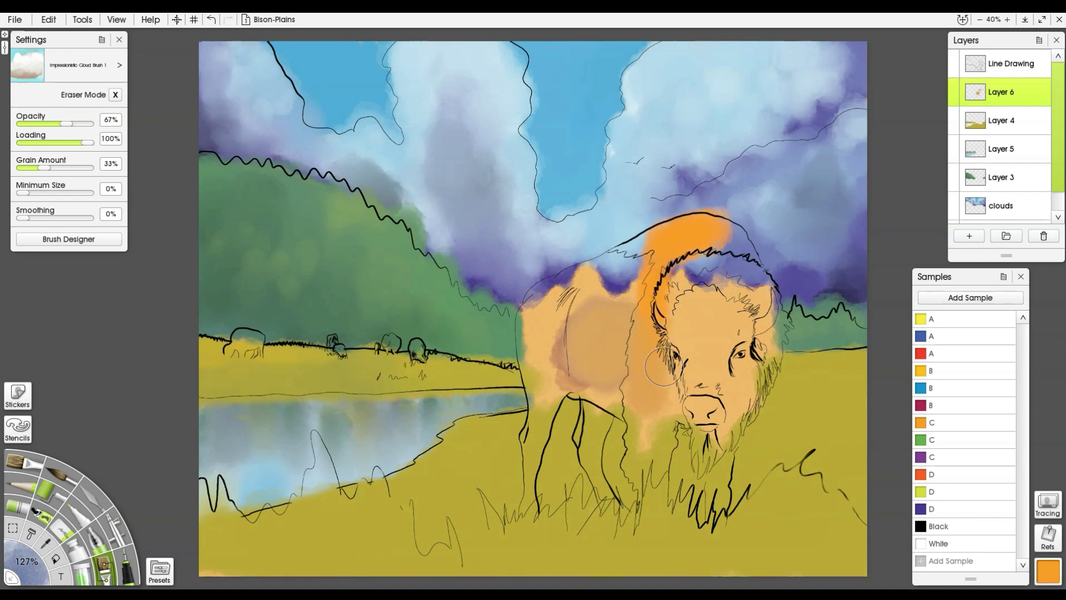
pyautogui.hotkey('ctrl', 'z')
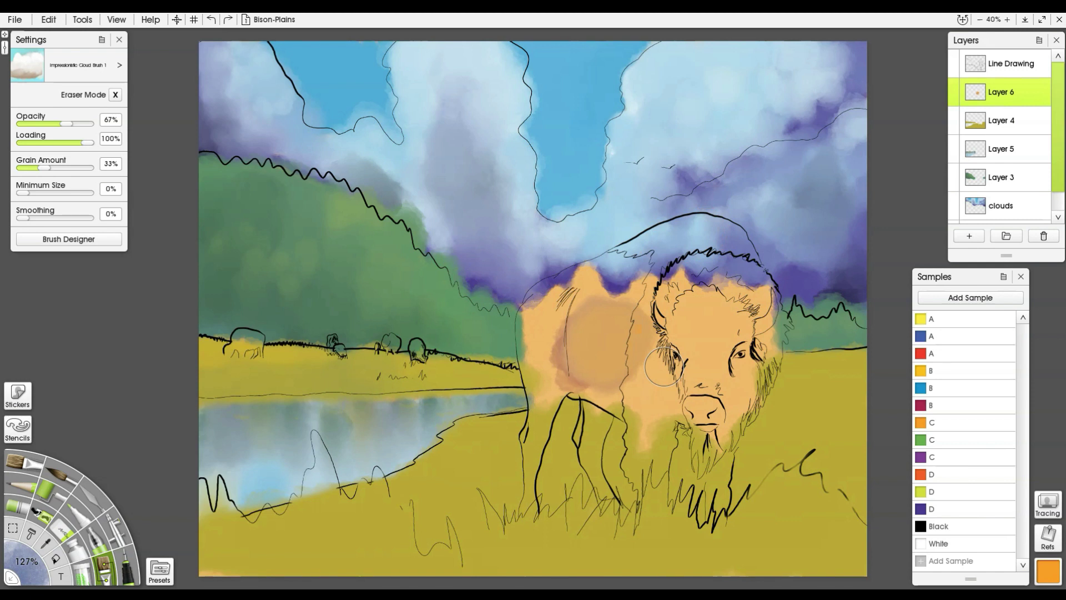
# Blend orange C into the flank patch, sample the resulting tan and block in the bison's whole body, head and legs
pyautogui.moveTo(590, 307)
pyautogui.mouseDown()
pyautogui.moveTo(585, 300)
pyautogui.moveTo(576, 319)
pyautogui.moveTo(578, 349)
pyautogui.mouseUp()
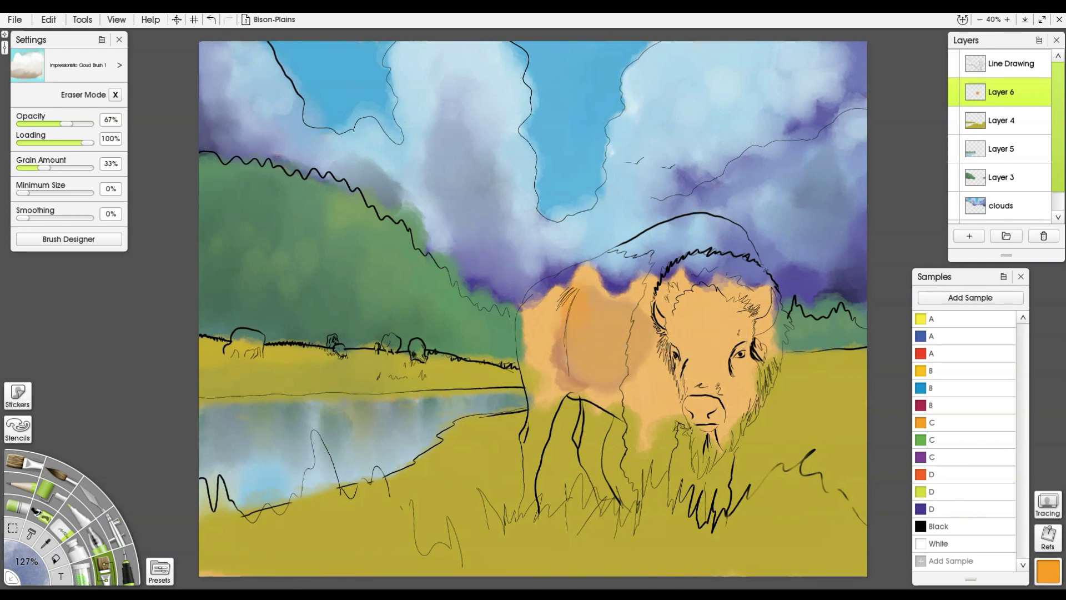
pyautogui.moveTo(631, 295); pyautogui.dragTo(643, 347)
pyautogui.keyDown('alt'); pyautogui.click(608, 333); pyautogui.keyUp('alt')
pyautogui.moveTo(688, 243)
pyautogui.mouseDown()
pyautogui.moveTo(647, 252)
pyautogui.moveTo(671, 237)
pyautogui.moveTo(627, 257)
pyautogui.moveTo(684, 227)
pyautogui.moveTo(642, 242)
pyautogui.moveTo(708, 225)
pyautogui.moveTo(694, 227)
pyautogui.moveTo(730, 236)
pyautogui.moveTo(742, 258)
pyautogui.moveTo(685, 253)
pyautogui.moveTo(664, 284)
pyautogui.moveTo(644, 412)
pyautogui.moveTo(640, 390)
pyautogui.moveTo(646, 370)
pyautogui.moveTo(653, 508)
pyautogui.moveTo(684, 366)
pyautogui.moveTo(710, 415)
pyautogui.moveTo(709, 444)
pyautogui.moveTo(701, 422)
pyautogui.moveTo(698, 444)
pyautogui.moveTo(729, 373)
pyautogui.moveTo(730, 411)
pyautogui.moveTo(752, 337)
pyautogui.moveTo(745, 398)
pyautogui.moveTo(757, 290)
pyautogui.moveTo(753, 378)
pyautogui.moveTo(717, 291)
pyautogui.moveTo(678, 306)
pyautogui.moveTo(670, 329)
pyautogui.moveTo(653, 305)
pyautogui.moveTo(626, 318)
pyautogui.moveTo(675, 280)
pyautogui.moveTo(655, 330)
pyautogui.moveTo(568, 350)
pyautogui.moveTo(639, 271)
pyautogui.moveTo(578, 315)
pyautogui.moveTo(571, 304)
pyautogui.moveTo(638, 264)
pyautogui.moveTo(536, 311)
pyautogui.moveTo(533, 369)
pyautogui.moveTo(565, 368)
pyautogui.moveTo(533, 423)
pyautogui.moveTo(531, 497)
pyautogui.moveTo(533, 419)
pyautogui.moveTo(616, 392)
pyautogui.moveTo(592, 428)
pyautogui.moveTo(566, 398)
pyautogui.moveTo(594, 405)
pyautogui.moveTo(583, 431)
pyautogui.moveTo(608, 515)
pyautogui.moveTo(606, 416)
pyautogui.mouseUp()
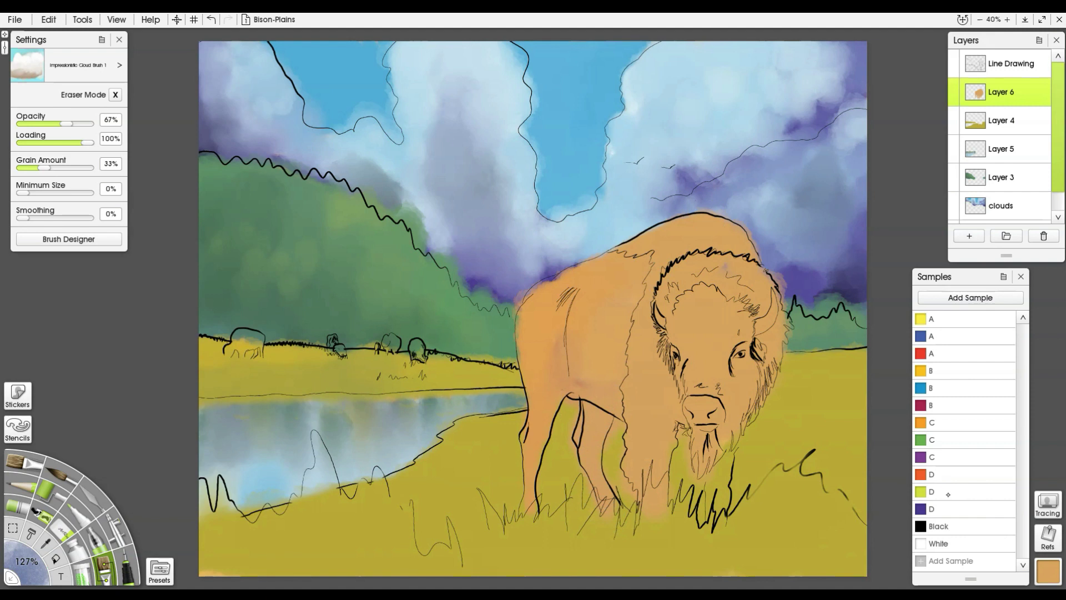
# Darken the bison's flank, far hind leg and face by blending black into the tan base
pyautogui.click(930, 525)
pyautogui.moveTo(721, 321)
pyautogui.mouseDown()
pyautogui.moveTo(730, 381)
pyautogui.moveTo(736, 328)
pyautogui.moveTo(716, 339)
pyautogui.moveTo(696, 333)
pyautogui.moveTo(693, 372)
pyautogui.moveTo(645, 372)
pyautogui.moveTo(652, 409)
pyautogui.moveTo(627, 359)
pyautogui.moveTo(606, 396)
pyautogui.moveTo(586, 309)
pyautogui.moveTo(587, 363)
pyautogui.moveTo(597, 375)
pyautogui.moveTo(631, 279)
pyautogui.moveTo(599, 295)
pyautogui.moveTo(591, 285)
pyautogui.moveTo(628, 274)
pyautogui.moveTo(545, 324)
pyautogui.moveTo(611, 272)
pyautogui.moveTo(538, 331)
pyautogui.moveTo(550, 404)
pyautogui.moveTo(539, 368)
pyautogui.moveTo(554, 317)
pyautogui.moveTo(578, 315)
pyautogui.moveTo(608, 516)
pyautogui.moveTo(598, 458)
pyautogui.moveTo(604, 480)
pyautogui.moveTo(591, 489)
pyautogui.moveTo(544, 391)
pyautogui.moveTo(527, 473)
pyautogui.moveTo(539, 527)
pyautogui.mouseUp()
pyautogui.keyDown('alt'); pyautogui.click(724, 365); pyautogui.keyUp('alt')
pyautogui.click(922, 526)
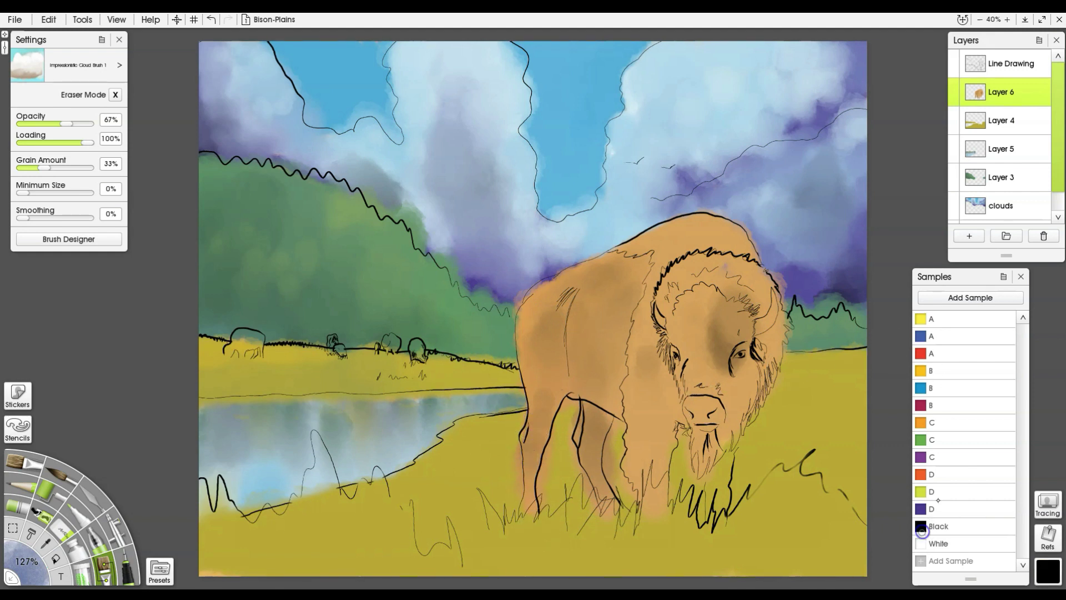
pyautogui.moveTo(704, 302)
pyautogui.mouseDown()
pyautogui.moveTo(721, 380)
pyautogui.moveTo(722, 346)
pyautogui.moveTo(740, 371)
pyautogui.moveTo(740, 354)
pyautogui.moveTo(713, 402)
pyautogui.moveTo(686, 327)
pyautogui.moveTo(675, 328)
pyautogui.moveTo(684, 348)
pyautogui.moveTo(680, 312)
pyautogui.moveTo(716, 281)
pyautogui.moveTo(702, 275)
pyautogui.moveTo(738, 307)
pyautogui.moveTo(741, 320)
pyautogui.moveTo(712, 342)
pyautogui.moveTo(698, 312)
pyautogui.moveTo(724, 292)
pyautogui.moveTo(729, 365)
pyautogui.moveTo(632, 254)
pyautogui.moveTo(664, 232)
pyautogui.moveTo(750, 352)
pyautogui.moveTo(760, 288)
pyautogui.moveTo(763, 344)
pyautogui.moveTo(696, 422)
pyautogui.moveTo(719, 292)
pyautogui.moveTo(704, 297)
pyautogui.moveTo(718, 341)
pyautogui.moveTo(700, 288)
pyautogui.moveTo(678, 290)
pyautogui.moveTo(693, 269)
pyautogui.moveTo(760, 283)
pyautogui.moveTo(749, 335)
pyautogui.moveTo(690, 354)
pyautogui.moveTo(666, 308)
pyautogui.moveTo(725, 427)
pyautogui.mouseUp()
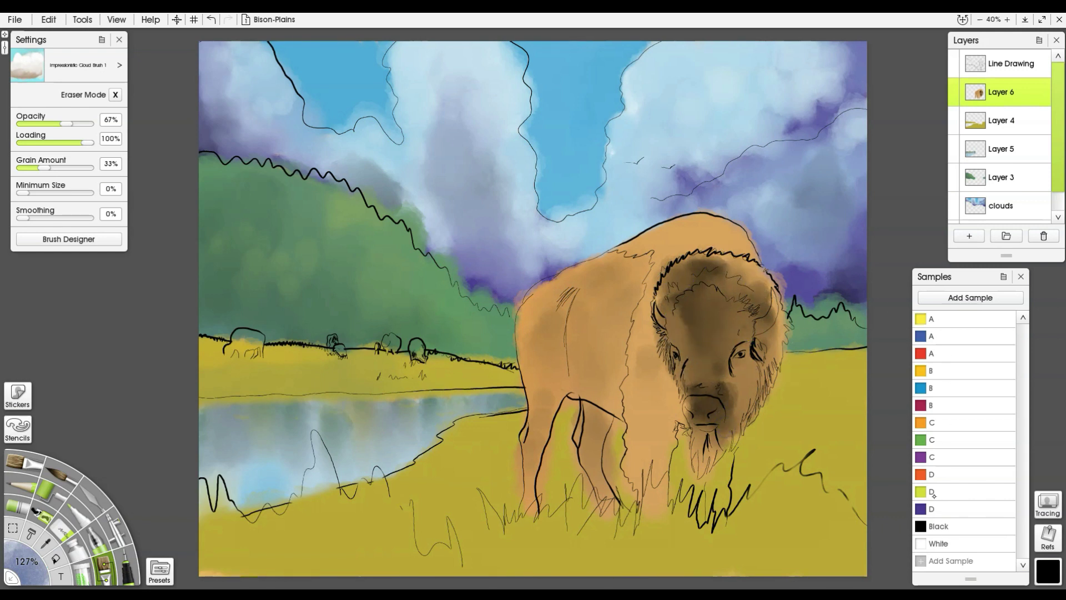
# Blend orange C into the chest and forehead, sample the warm brown and paint it over the body, legs and mane
pyautogui.click(922, 425)
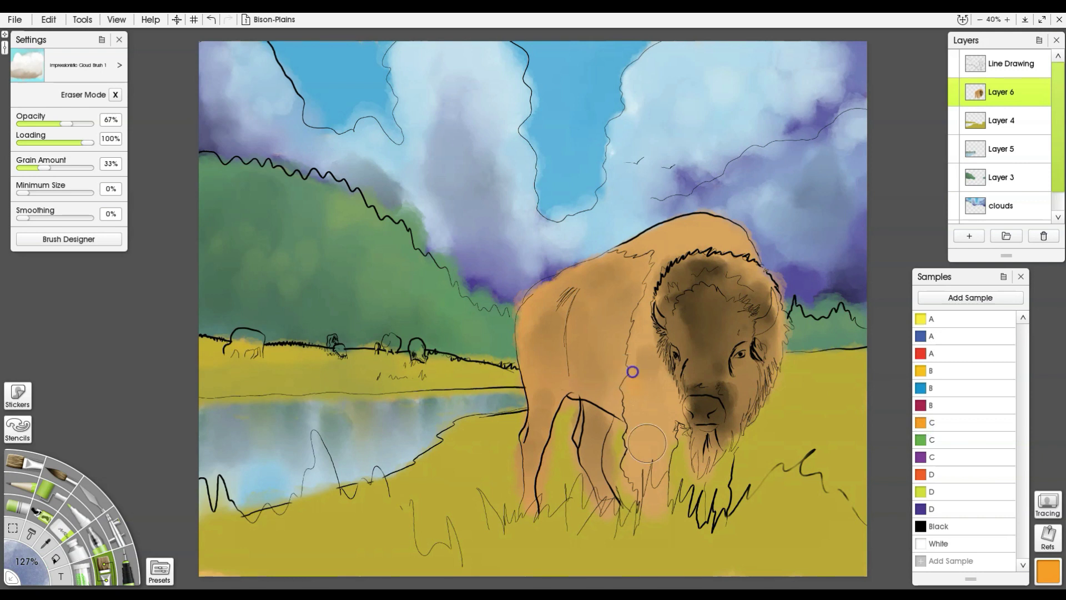
pyautogui.moveTo(633, 368)
pyautogui.mouseDown()
pyautogui.moveTo(637, 344)
pyautogui.moveTo(656, 426)
pyautogui.moveTo(691, 287)
pyautogui.moveTo(701, 363)
pyautogui.moveTo(695, 311)
pyautogui.mouseUp()
pyautogui.keyDown('alt'); pyautogui.click(694, 338); pyautogui.keyUp('alt')
pyautogui.moveTo(633, 334)
pyautogui.mouseDown()
pyautogui.moveTo(622, 307)
pyautogui.moveTo(609, 357)
pyautogui.moveTo(588, 381)
pyautogui.moveTo(519, 306)
pyautogui.moveTo(540, 392)
pyautogui.moveTo(555, 292)
pyautogui.moveTo(639, 260)
pyautogui.moveTo(620, 426)
pyautogui.moveTo(585, 473)
pyautogui.moveTo(592, 442)
pyautogui.moveTo(540, 498)
pyautogui.moveTo(531, 425)
pyautogui.moveTo(528, 542)
pyautogui.moveTo(614, 302)
pyautogui.moveTo(518, 309)
pyautogui.moveTo(525, 316)
pyautogui.mouseUp()
pyautogui.moveTo(669, 500)
pyautogui.mouseDown()
pyautogui.moveTo(655, 471)
pyautogui.moveTo(656, 512)
pyautogui.moveTo(651, 441)
pyautogui.moveTo(666, 425)
pyautogui.mouseUp()
pyautogui.moveTo(717, 472)
pyautogui.mouseDown()
pyautogui.moveTo(710, 512)
pyautogui.moveTo(733, 433)
pyautogui.moveTo(716, 422)
pyautogui.moveTo(748, 385)
pyautogui.mouseUp()
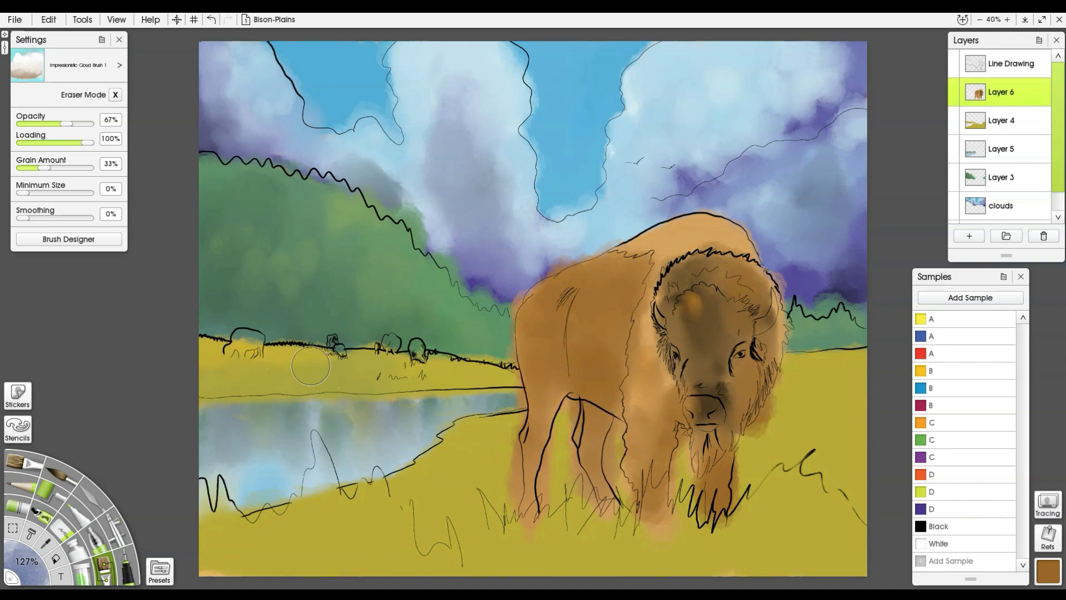
# Reduce the brush size to 53%, paint the distant bison in warm brown and fill the large bison's beard and mane
pyautogui.moveTo(364, 353)
pyautogui.mouseDown()
pyautogui.moveTo(275, 354)
pyautogui.moveTo(237, 333)
pyautogui.moveTo(258, 349)
pyautogui.moveTo(259, 338)
pyautogui.moveTo(245, 357)
pyautogui.moveTo(239, 335)
pyautogui.mouseUp()
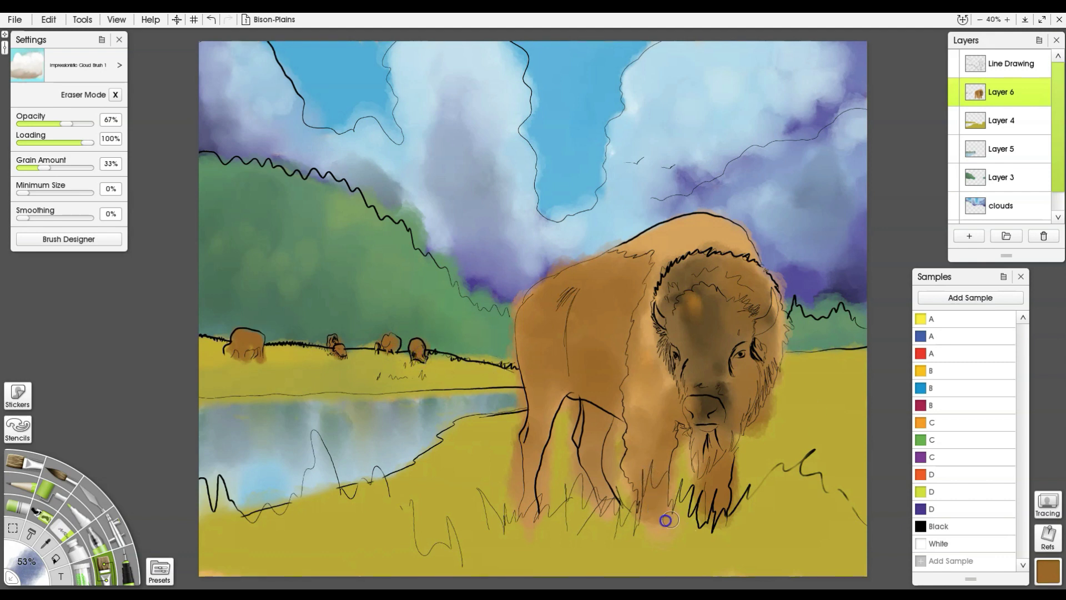
pyautogui.moveTo(705, 476); pyautogui.dragTo(732, 454)
pyautogui.moveTo(753, 404)
pyautogui.mouseDown()
pyautogui.moveTo(765, 289)
pyautogui.moveTo(748, 253)
pyautogui.moveTo(680, 250)
pyautogui.moveTo(643, 319)
pyautogui.mouseUp()
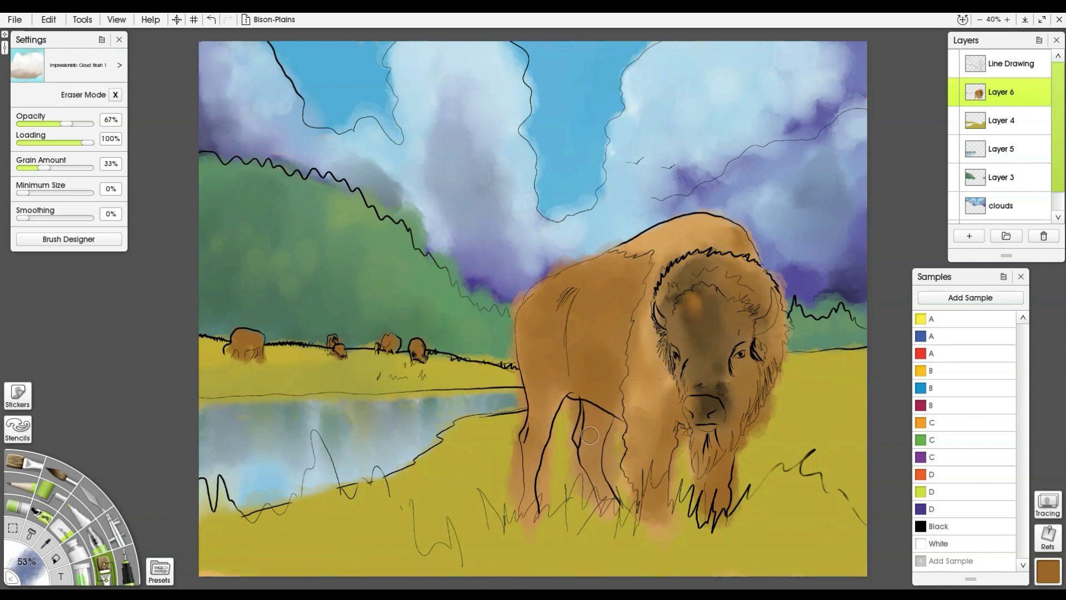
# Shade the far hind leg and distant bison with dark brown sampled from the face, briefly hiding the Line Drawing layer to check the paint
pyautogui.keyDown('alt'); pyautogui.click(705, 328); pyautogui.keyUp('alt')
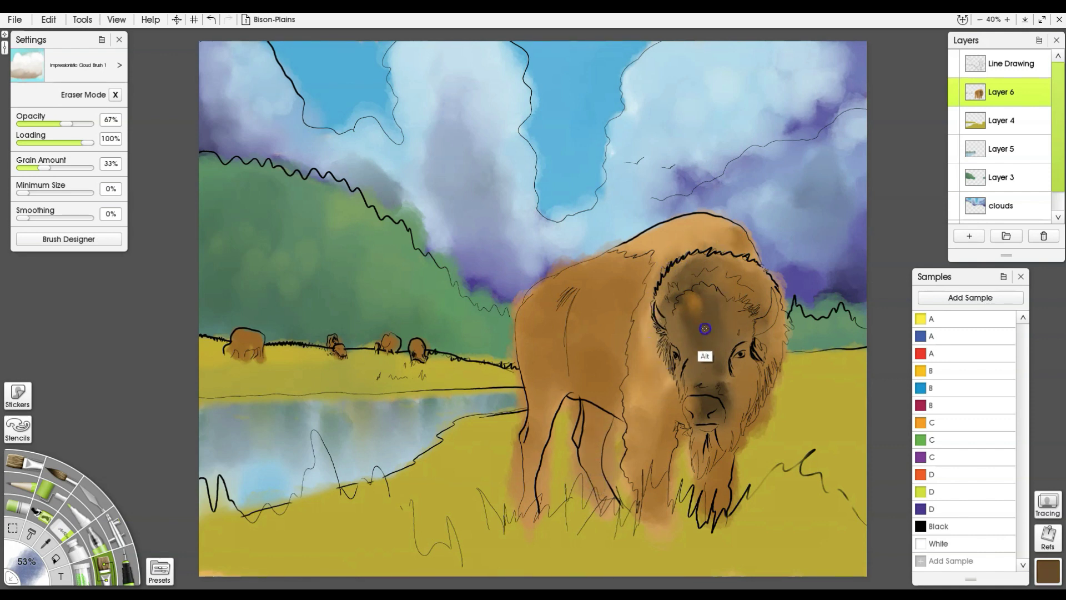
pyautogui.moveTo(594, 414)
pyautogui.mouseDown()
pyautogui.moveTo(596, 463)
pyautogui.moveTo(606, 433)
pyautogui.moveTo(596, 411)
pyautogui.moveTo(591, 483)
pyautogui.moveTo(607, 499)
pyautogui.moveTo(594, 431)
pyautogui.mouseUp()
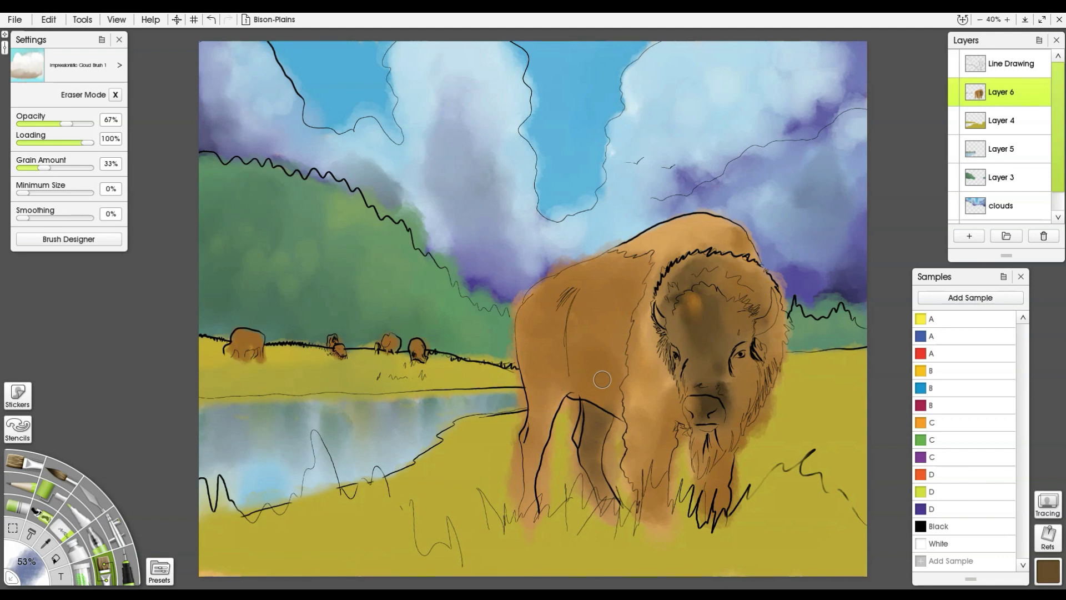
pyautogui.click(956, 57)
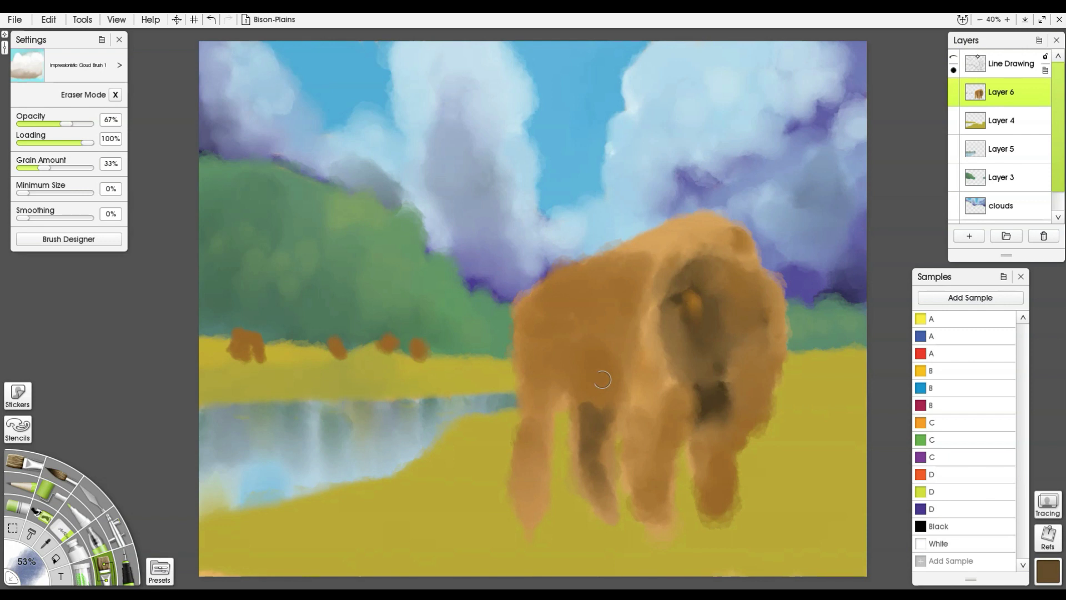
pyautogui.click(954, 56)
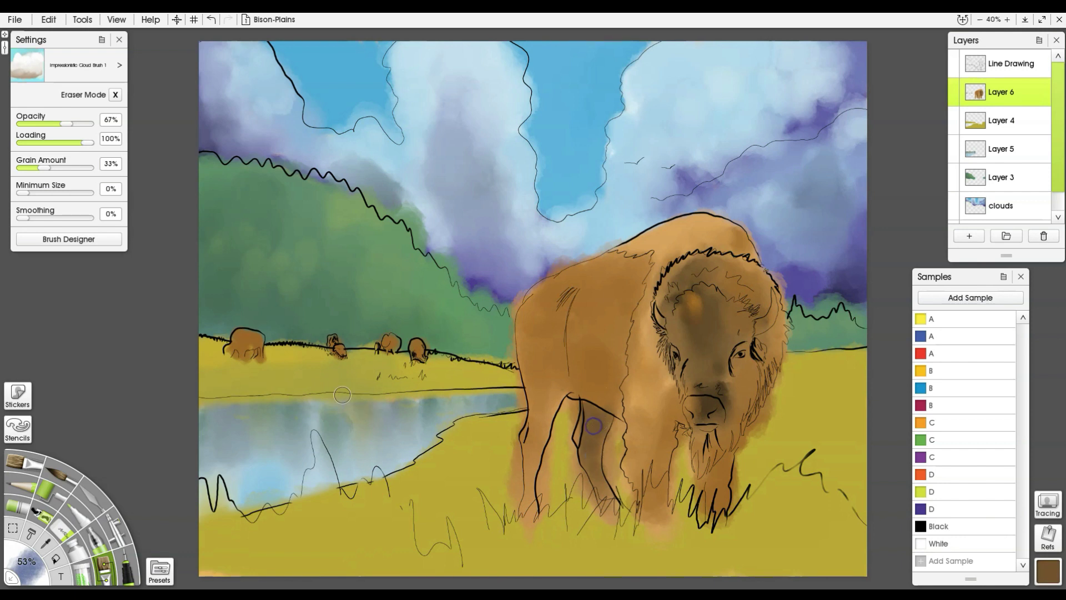
pyautogui.moveTo(248, 341)
pyautogui.mouseDown()
pyautogui.moveTo(263, 349)
pyautogui.moveTo(252, 341)
pyautogui.mouseUp()
pyautogui.moveTo(340, 350)
pyautogui.mouseDown()
pyautogui.moveTo(392, 341)
pyautogui.moveTo(424, 355)
pyautogui.moveTo(417, 338)
pyautogui.mouseUp()
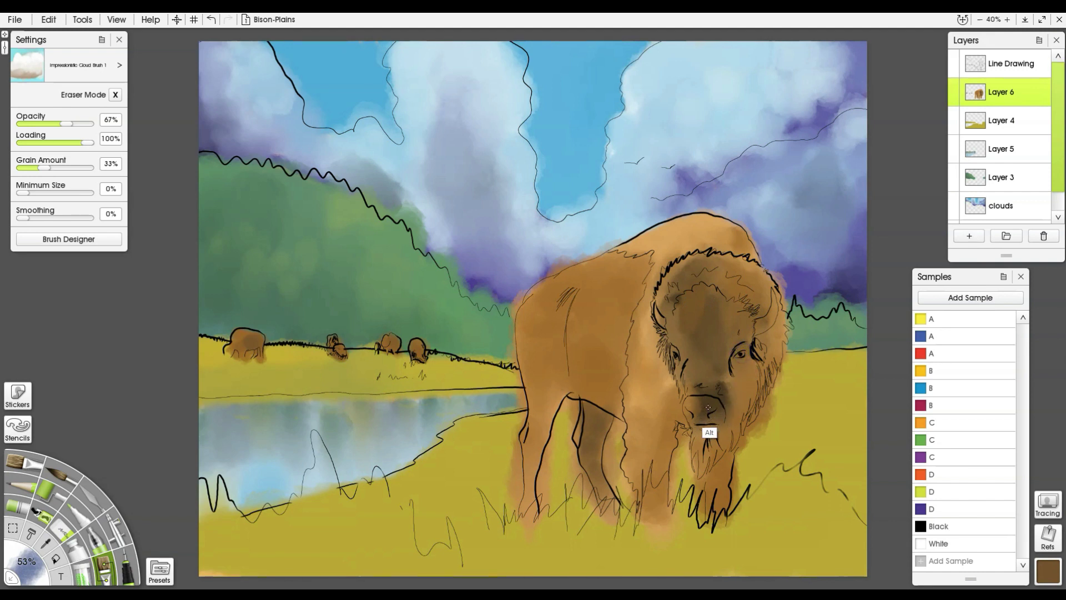
# Sample the darkest brown near the bison's mouth and shade the face, mane and beard
pyautogui.keyDown('alt'); pyautogui.click(708, 429); pyautogui.keyUp('alt')
pyautogui.moveTo(751, 367)
pyautogui.mouseDown()
pyautogui.moveTo(734, 434)
pyautogui.moveTo(731, 381)
pyautogui.mouseUp()
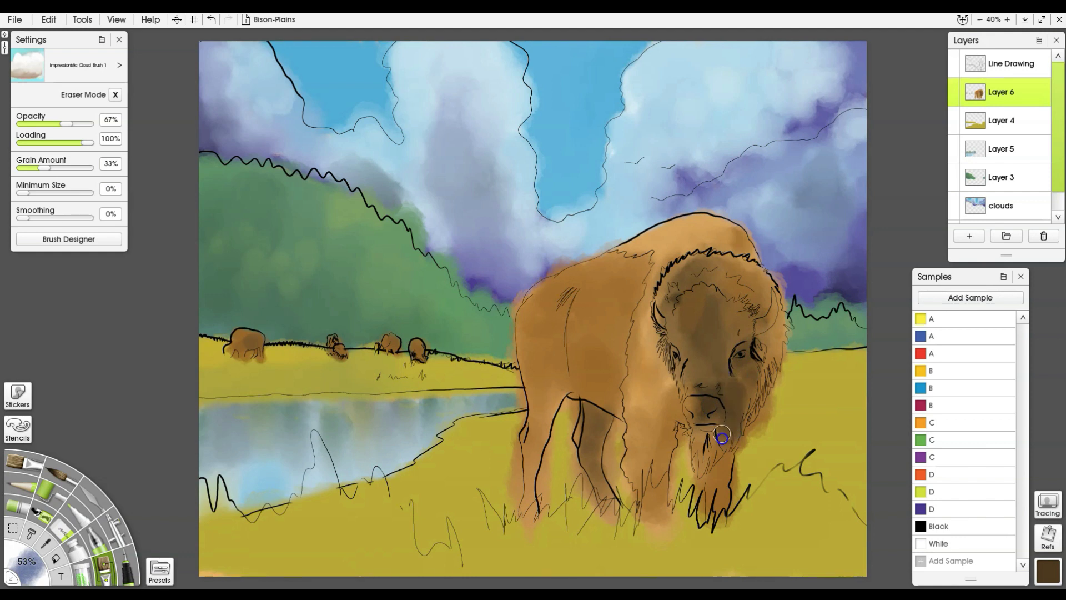
pyautogui.moveTo(755, 339)
pyautogui.mouseDown()
pyautogui.moveTo(764, 369)
pyautogui.moveTo(777, 326)
pyautogui.moveTo(750, 307)
pyautogui.moveTo(759, 282)
pyautogui.moveTo(769, 290)
pyautogui.moveTo(747, 266)
pyautogui.mouseUp()
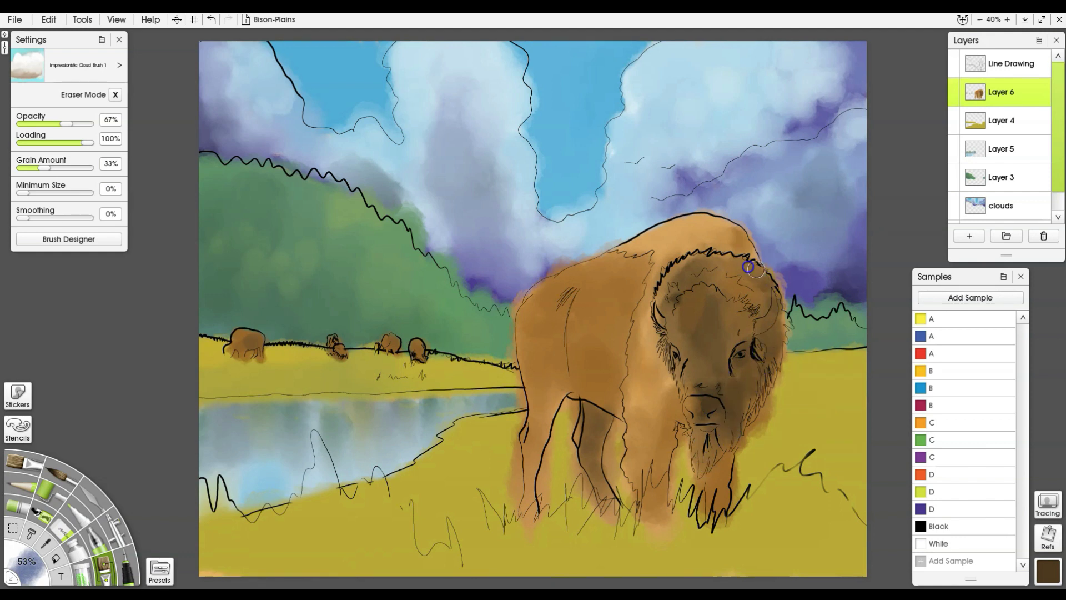
pyautogui.moveTo(751, 347)
pyautogui.mouseDown()
pyautogui.moveTo(731, 437)
pyautogui.moveTo(714, 442)
pyautogui.moveTo(696, 416)
pyautogui.moveTo(728, 451)
pyautogui.mouseUp()
# Shade the bison's front legs, belly and the far side of the hump with the sampled darkest brown
pyautogui.moveTo(664, 437); pyautogui.dragTo(656, 517)
pyautogui.moveTo(708, 488)
pyautogui.mouseDown()
pyautogui.moveTo(715, 499)
pyautogui.moveTo(726, 469)
pyautogui.moveTo(721, 501)
pyautogui.moveTo(730, 459)
pyautogui.mouseUp()
pyautogui.moveTo(563, 387)
pyautogui.mouseDown()
pyautogui.moveTo(537, 481)
pyautogui.moveTo(536, 449)
pyautogui.moveTo(554, 403)
pyautogui.moveTo(586, 374)
pyautogui.moveTo(619, 399)
pyautogui.mouseUp()
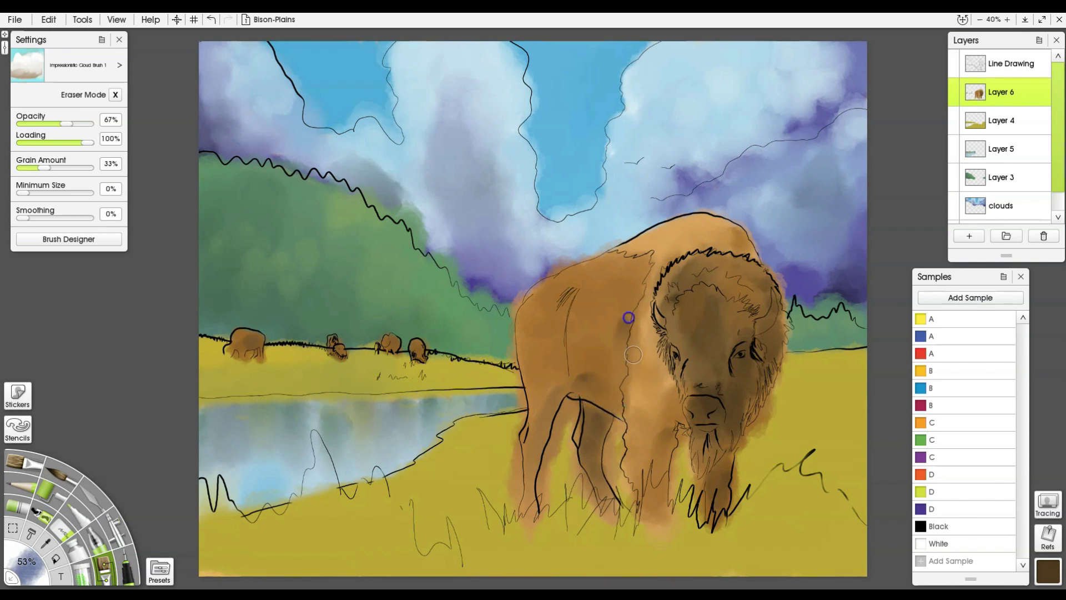
pyautogui.moveTo(720, 224)
pyautogui.mouseDown()
pyautogui.moveTo(759, 255)
pyautogui.moveTo(727, 242)
pyautogui.moveTo(741, 233)
pyautogui.moveTo(772, 295)
pyautogui.mouseUp()
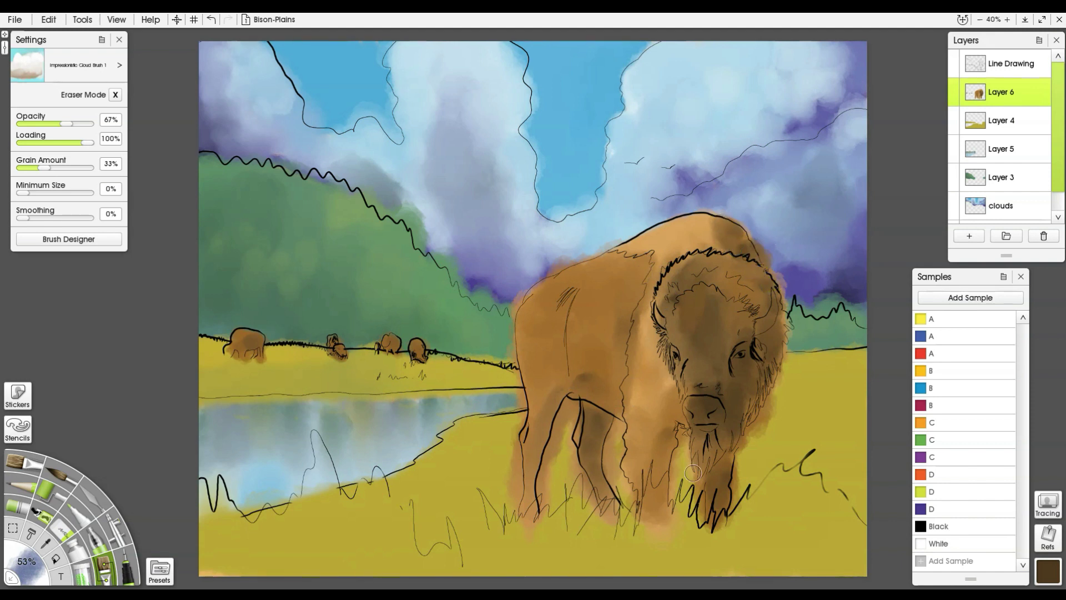